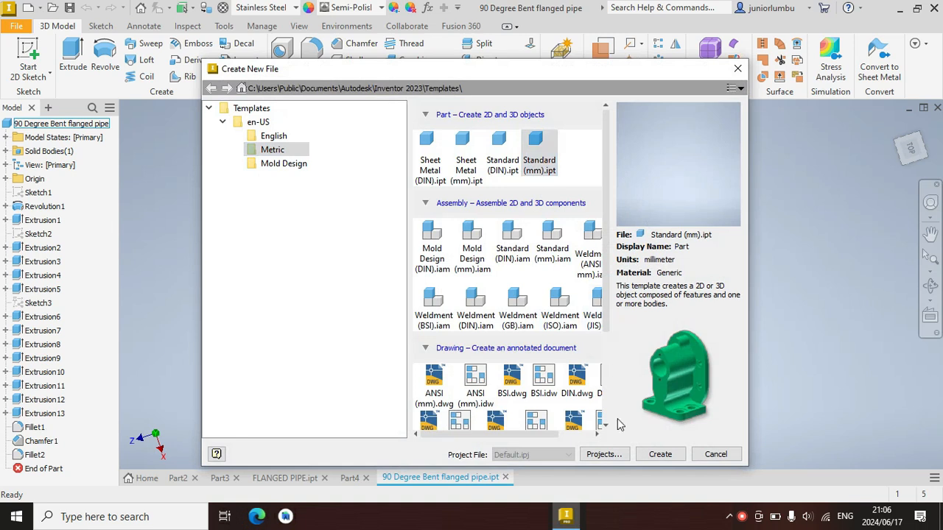
Create a Standard (mm) part and sketch two concentric circles at the origin on the YZ plane, the outer about 27 mm in diameter
click(660, 453)
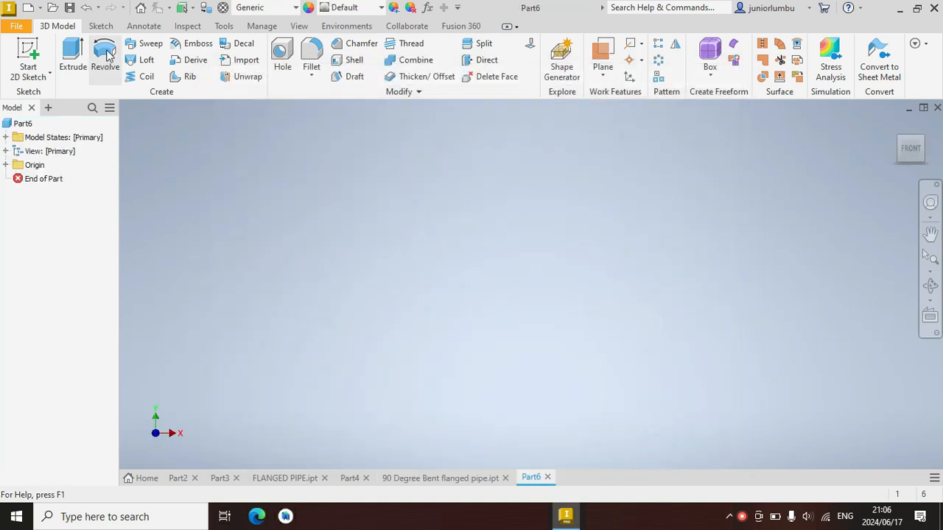
click(101, 26)
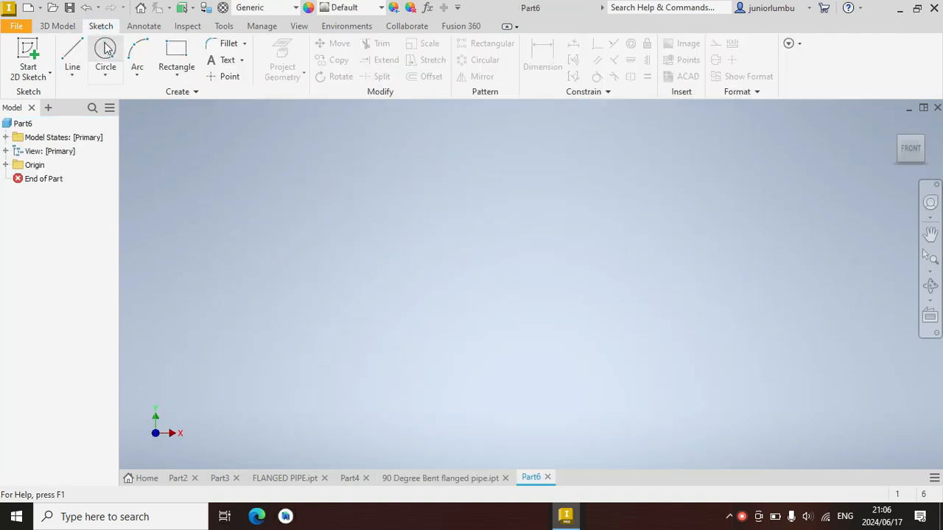
click(526, 243)
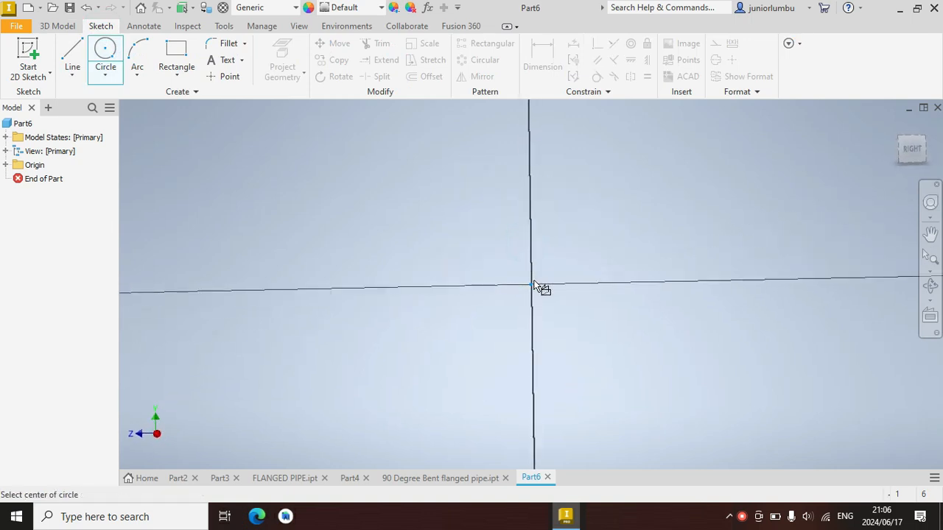
click(531, 285)
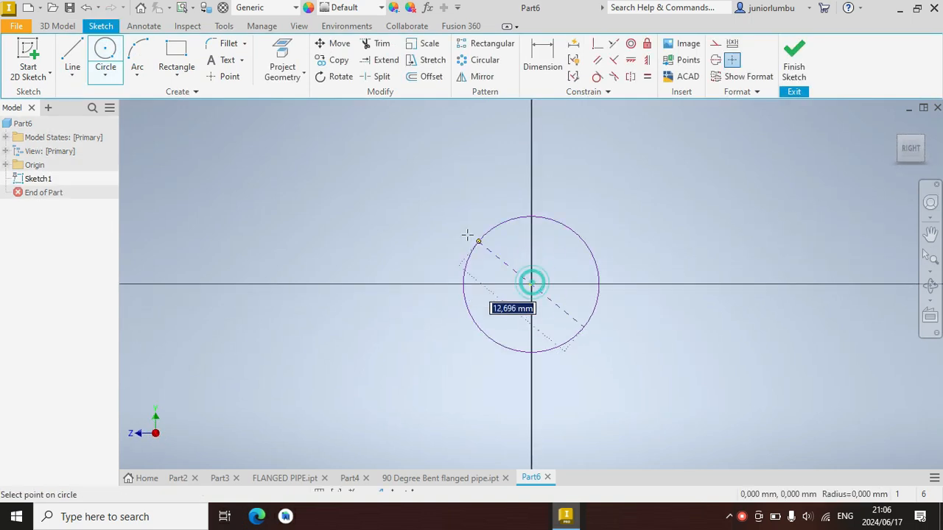
click(414, 203)
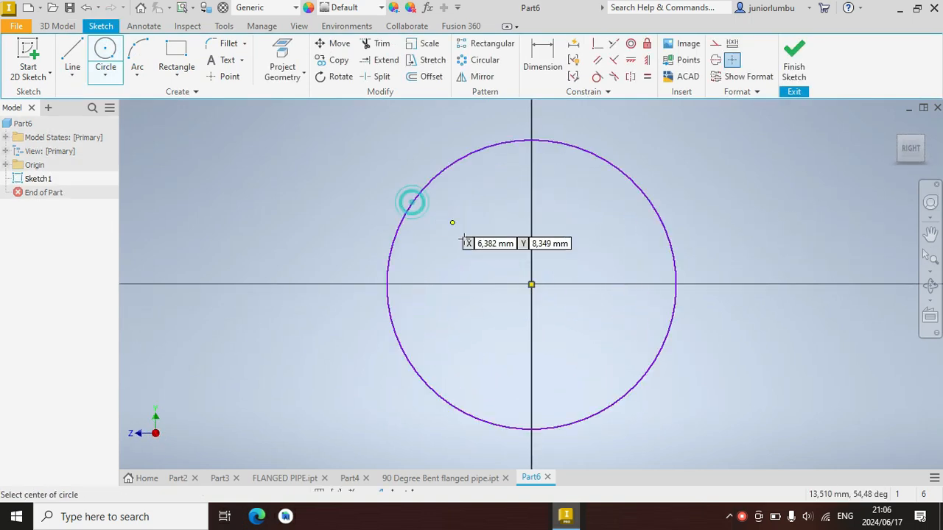
click(531, 284)
click(465, 189)
Dimension the outer circle's diameter to 290 mm and the inner circle's diameter to 210 mm
click(542, 57)
click(600, 157)
click(375, 195)
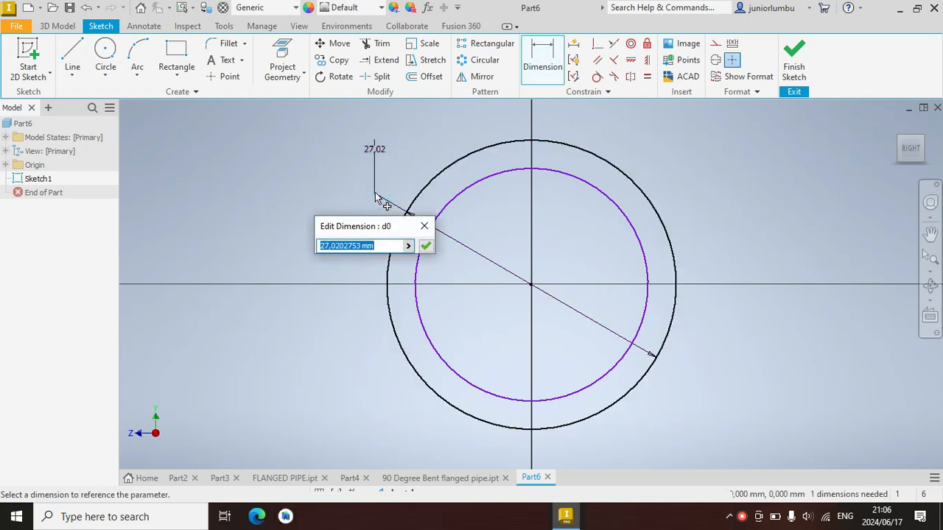
text(2)
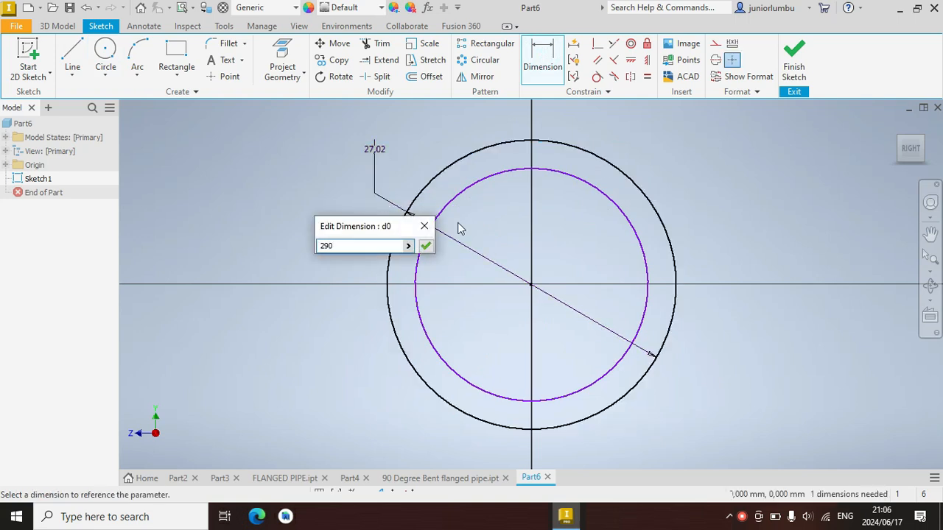
text(90)
key(Return)
click(597, 201)
click(663, 188)
text(210)
key(Return)
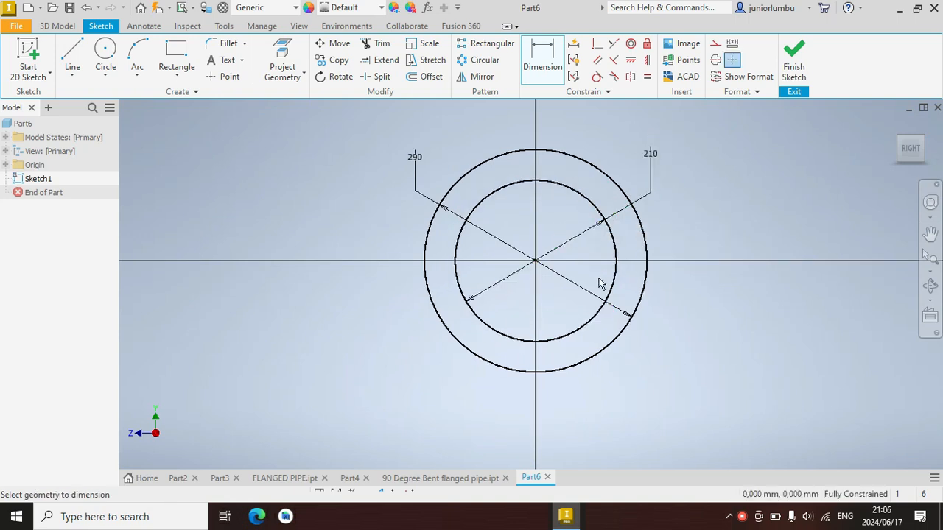
Draw a vertical line beside the circles, crossing the horizontal axis about 482 mm from their centre on the negative Z side
scroll(587, 285, down, 3)
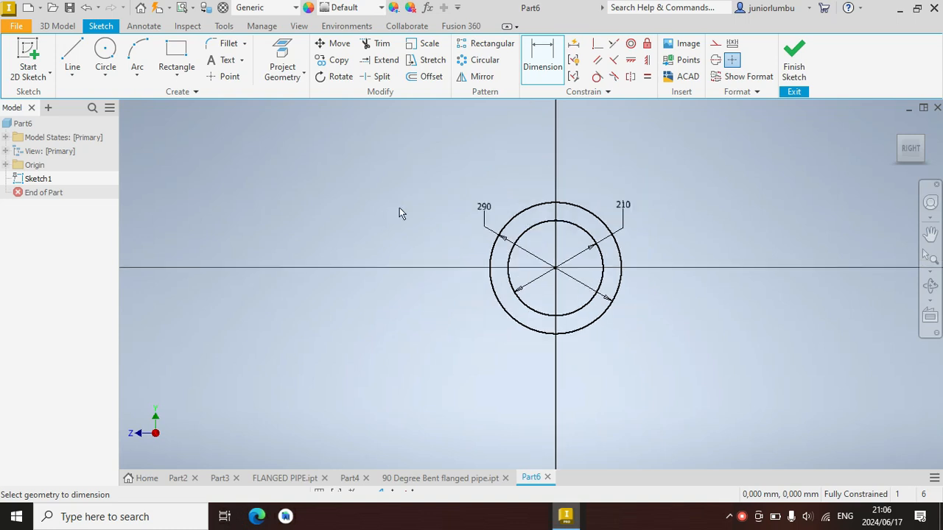
click(72, 53)
click(773, 187)
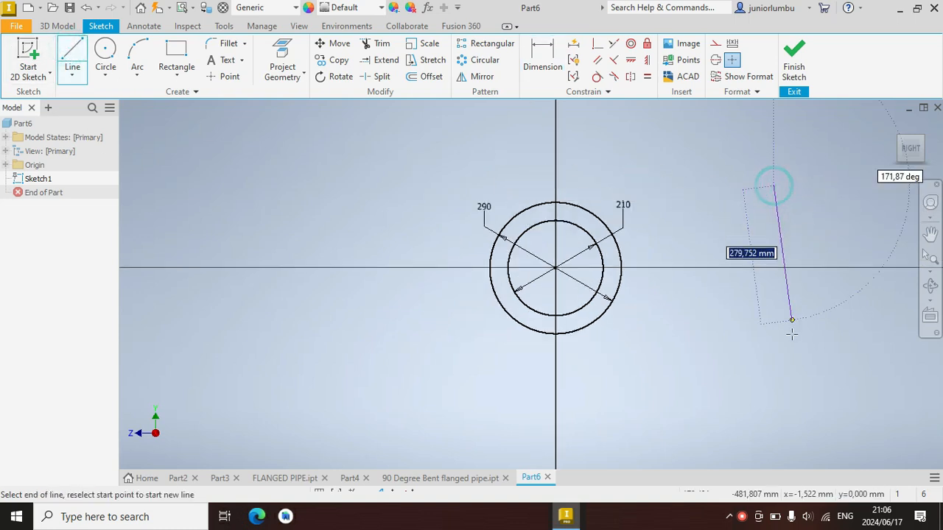
click(772, 400)
Dimension the distance from the circles' centre to the vertical line as 260 mm
key(d)
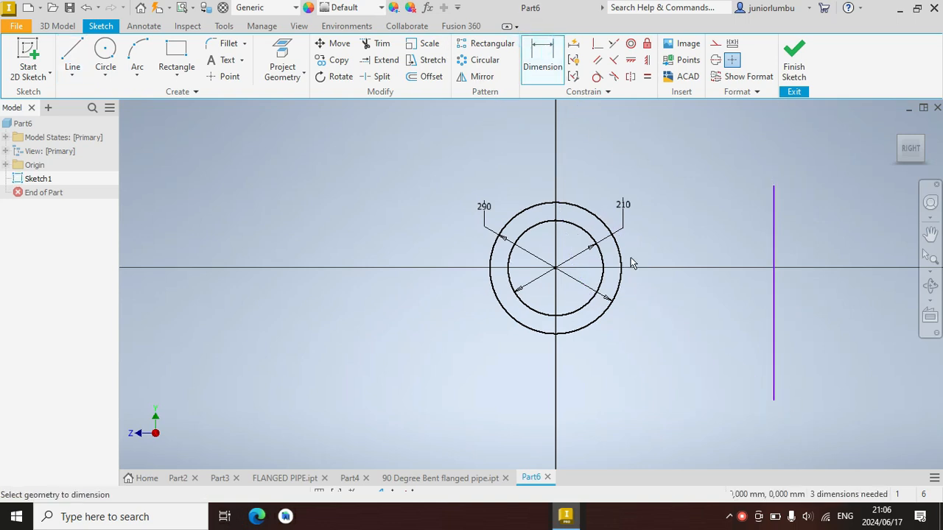
click(555, 267)
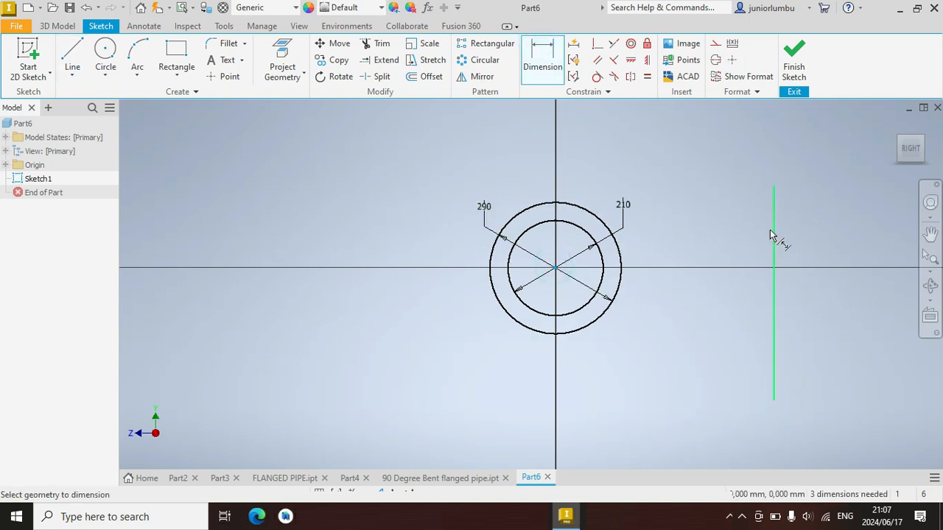
click(770, 230)
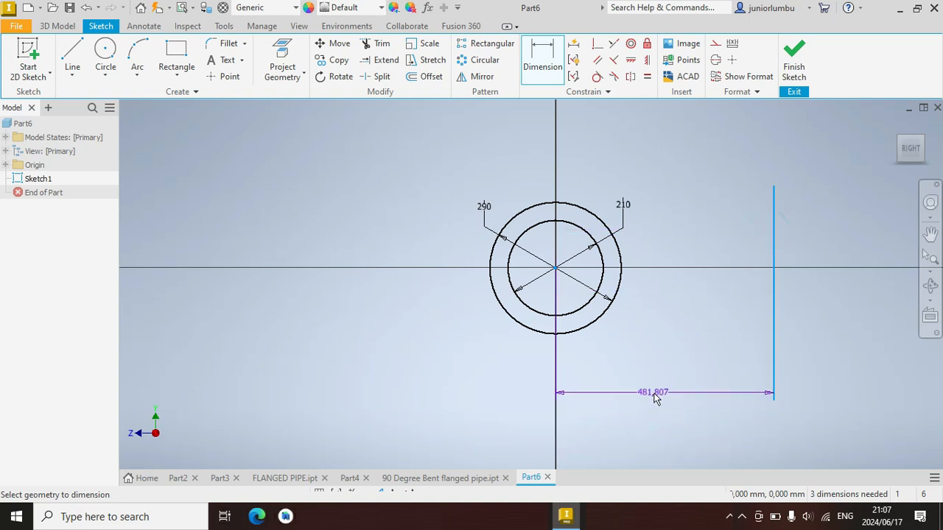
click(653, 392)
text(2)
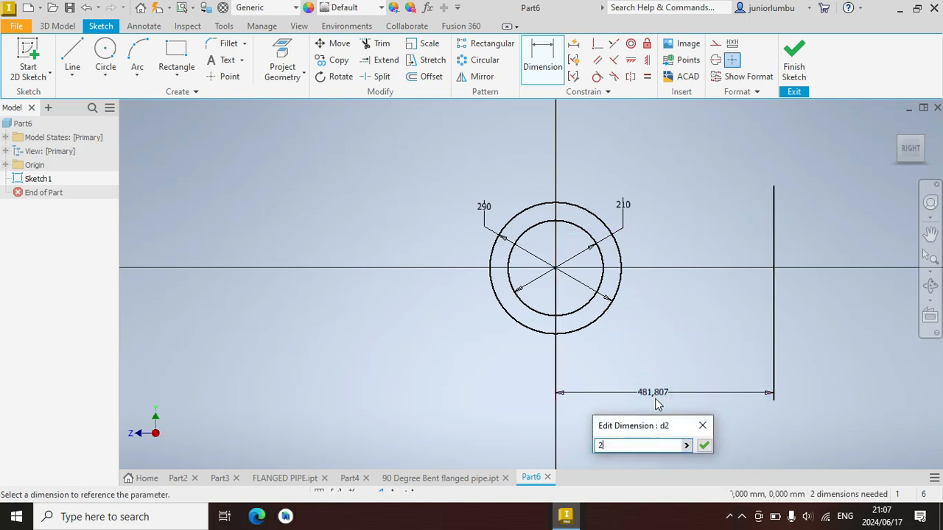
text(60)
key(Return)
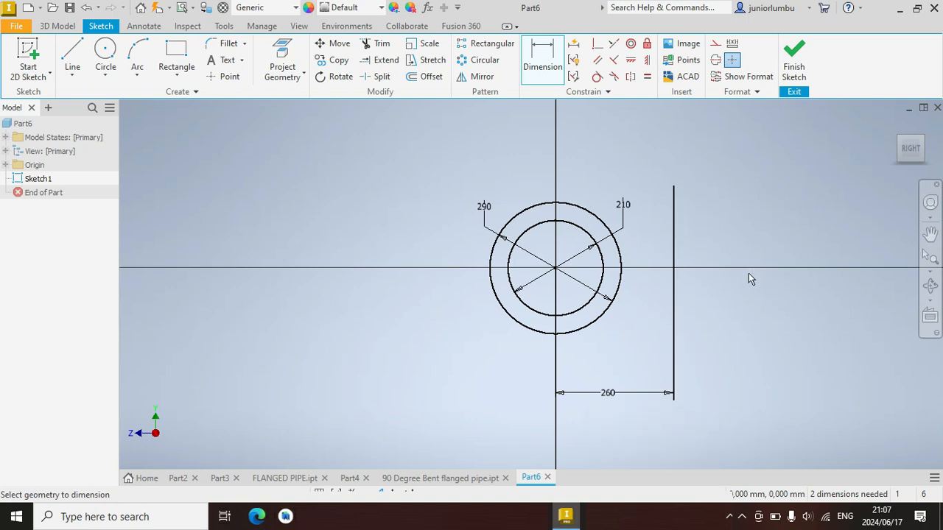
Revolve the ring profile between the circles 90 degrees about the vertical line
click(59, 26)
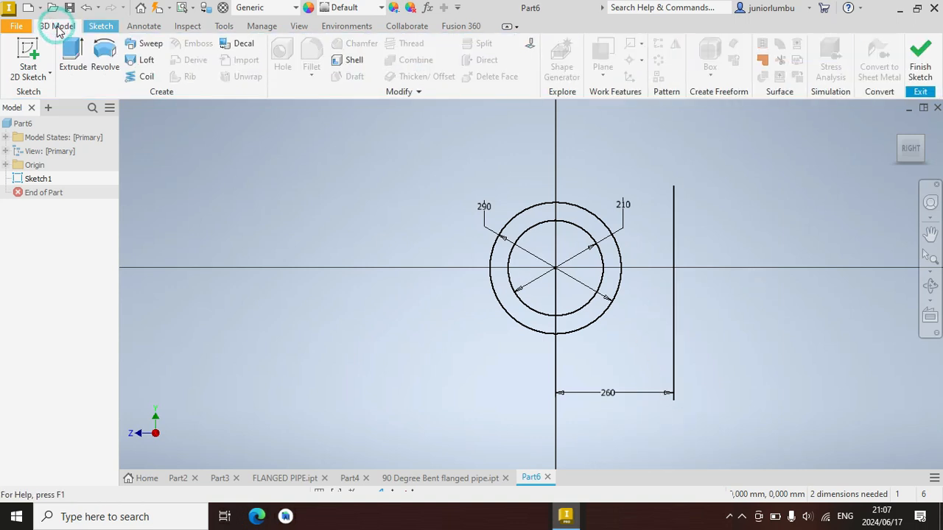
click(103, 65)
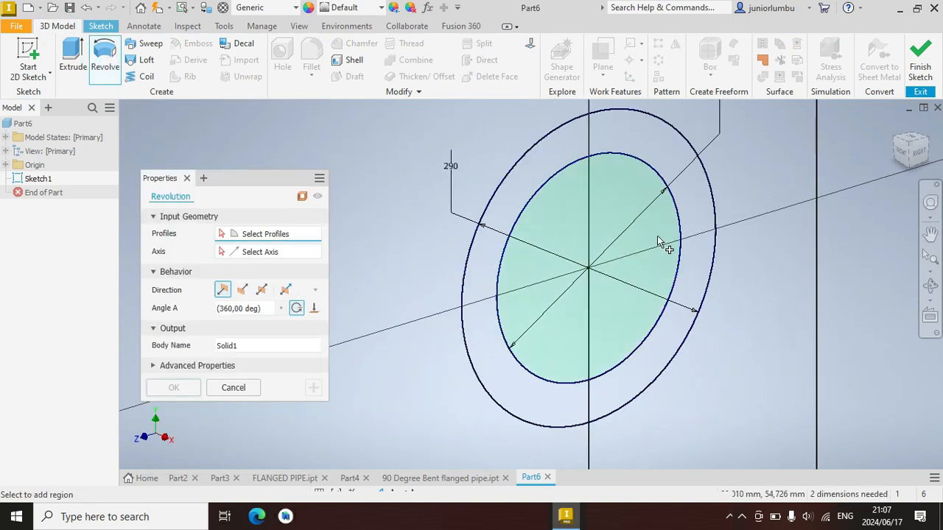
scroll(657, 235, down, 3)
click(685, 218)
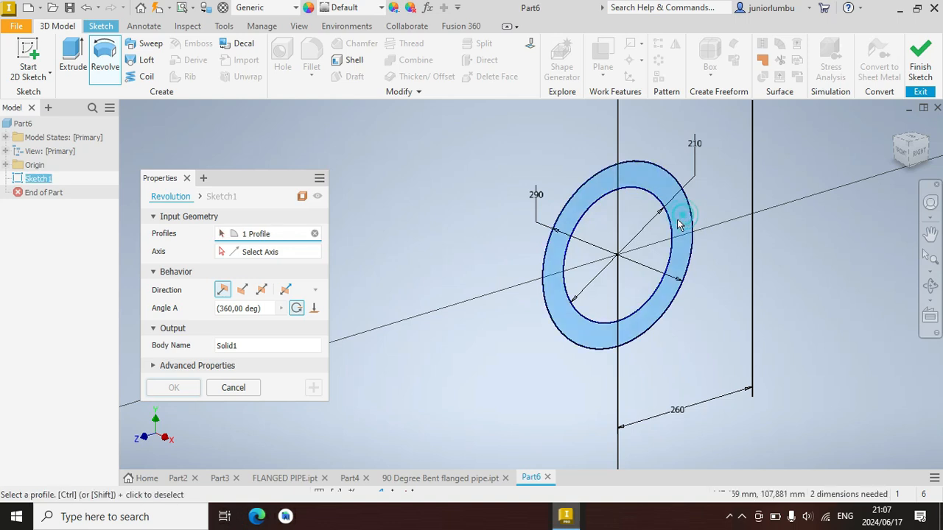
click(293, 250)
click(750, 183)
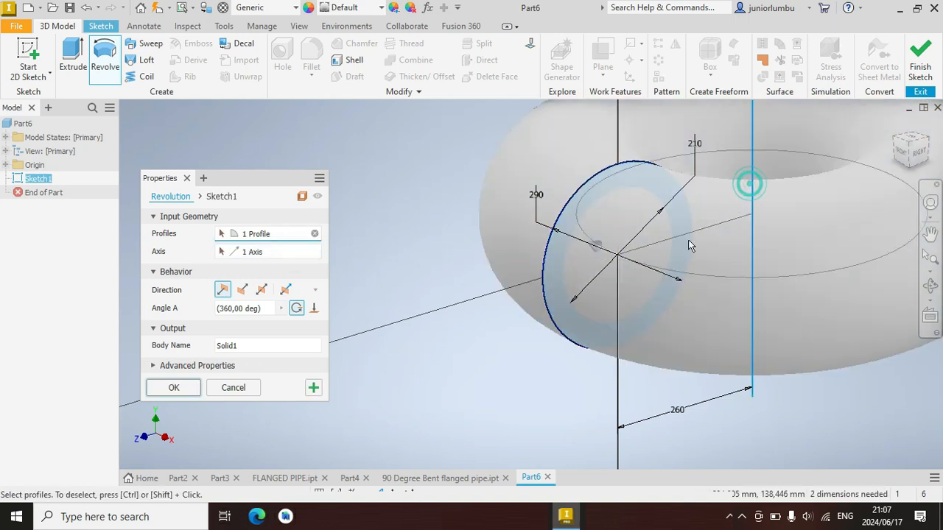
scroll(688, 245, down, 3)
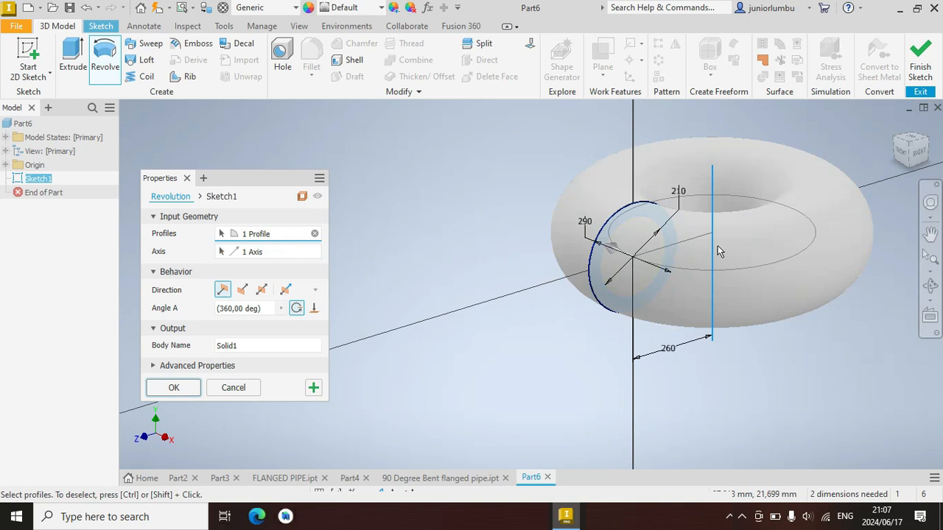
click(263, 308)
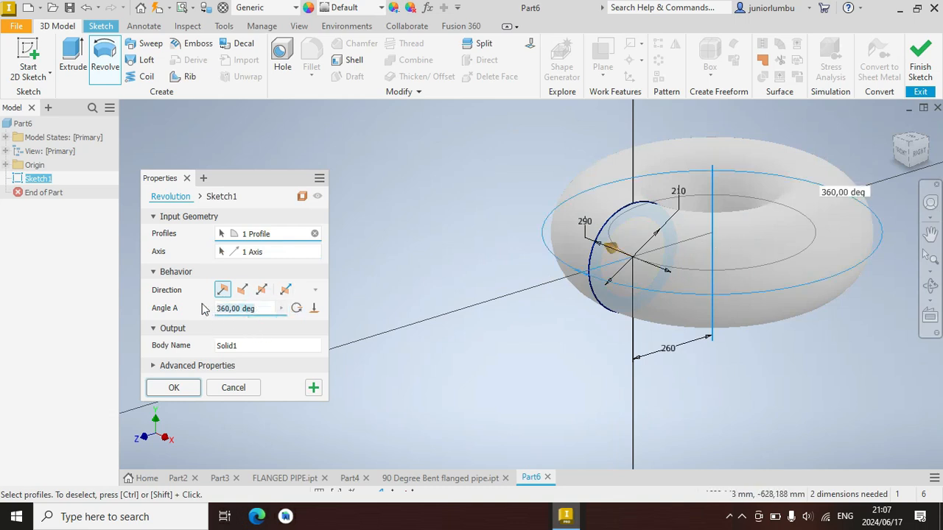
text(9)
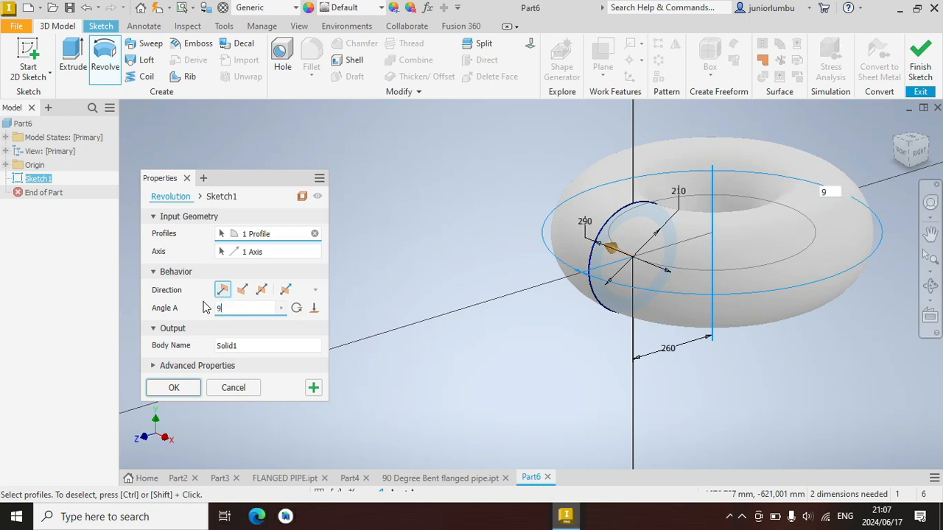
text(0)
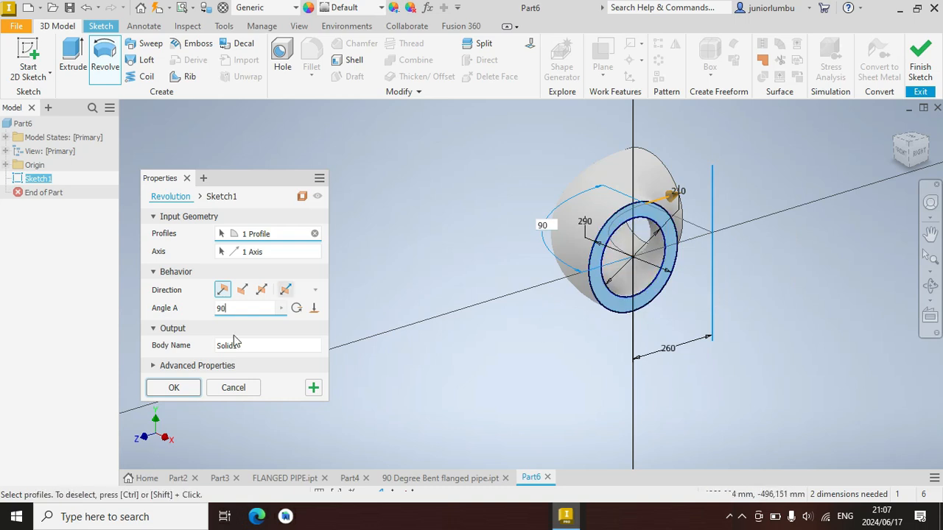
click(174, 388)
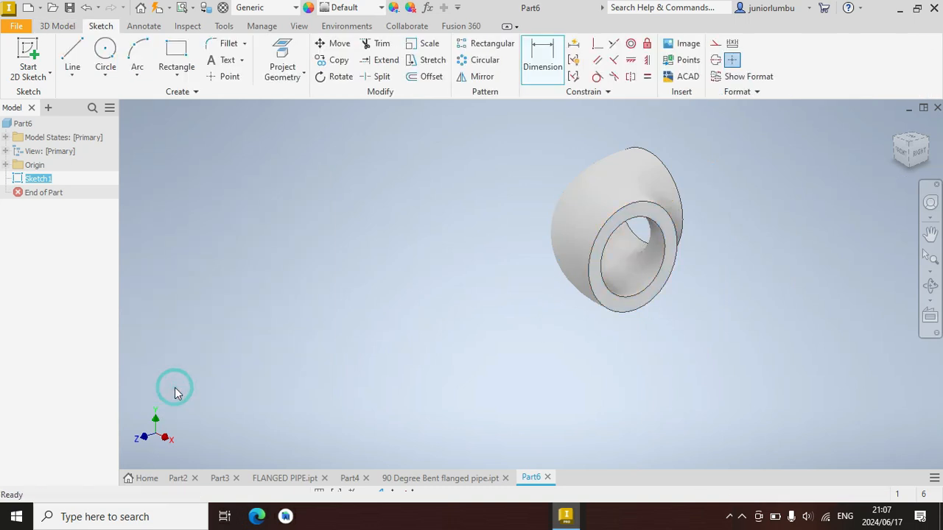
Make Sketch1 under Revolution1 visible again
click(6, 192)
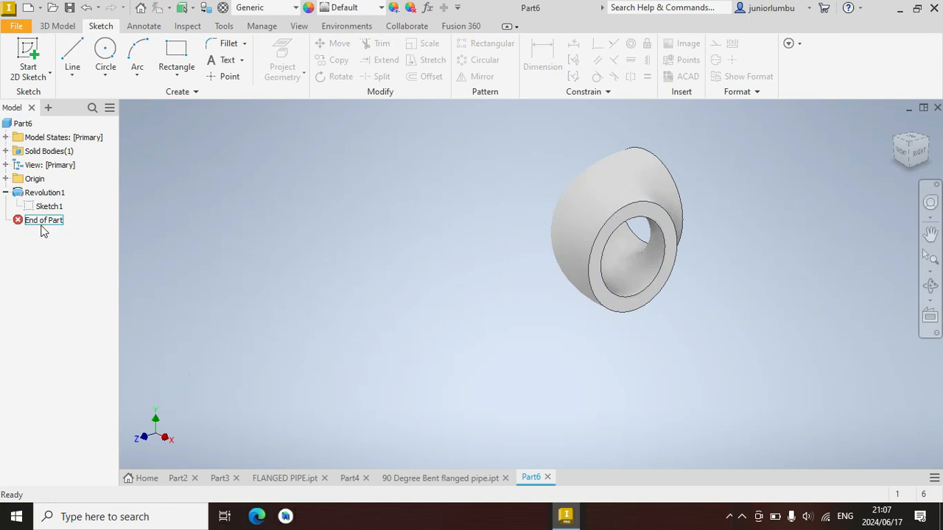
right_click(48, 210)
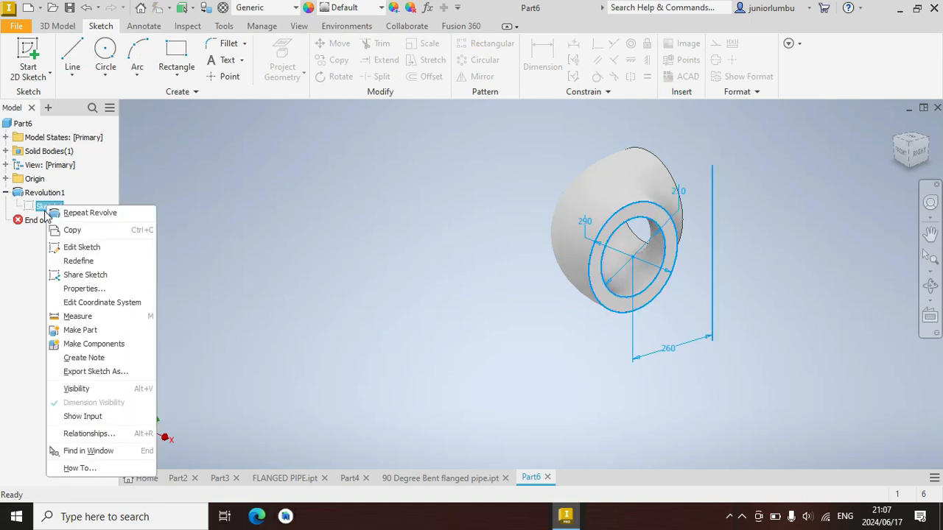
click(83, 388)
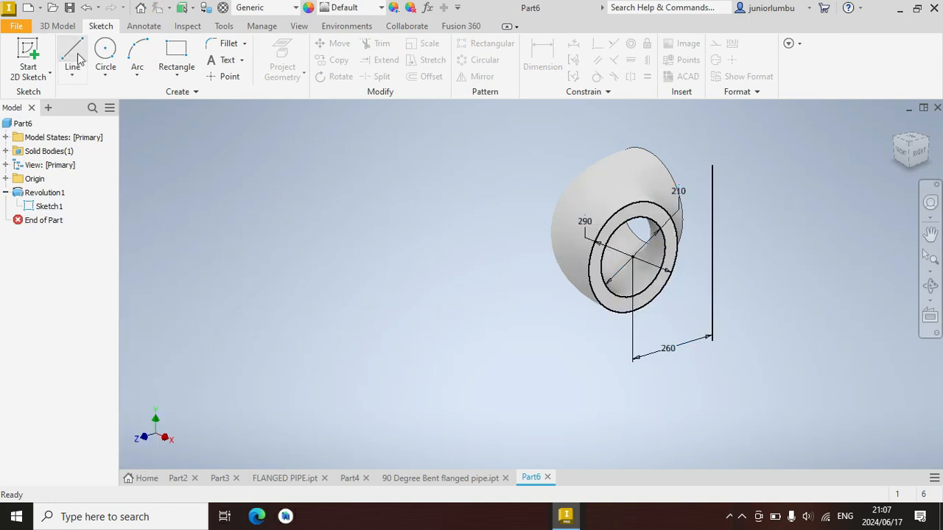
Extrude the ring profile of Sketch1 150 mm away from the bend, joined to the existing body
click(59, 26)
click(70, 59)
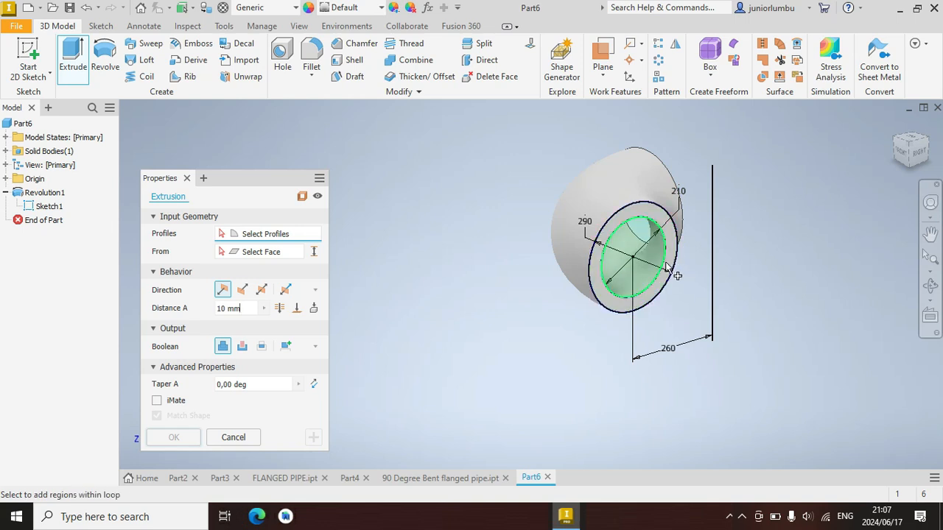
scroll(674, 243, down, 3)
click(664, 232)
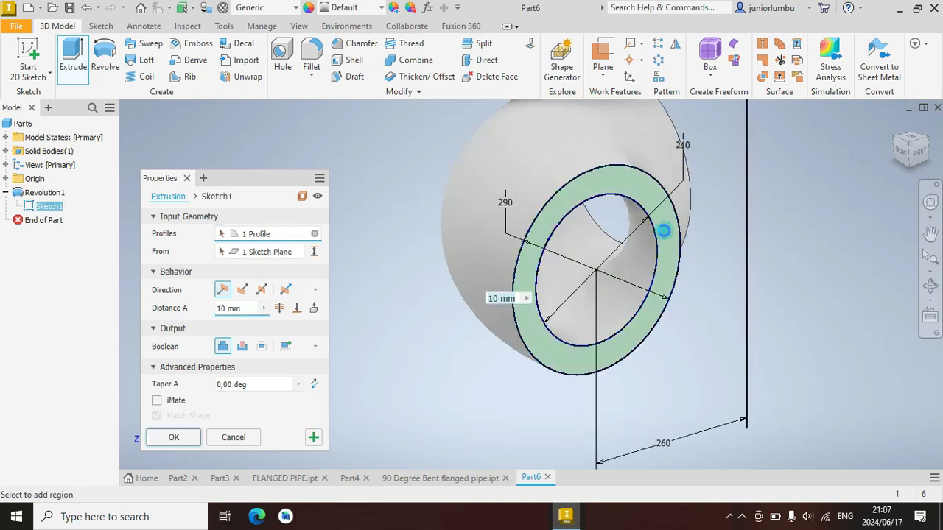
click(242, 312)
text(150)
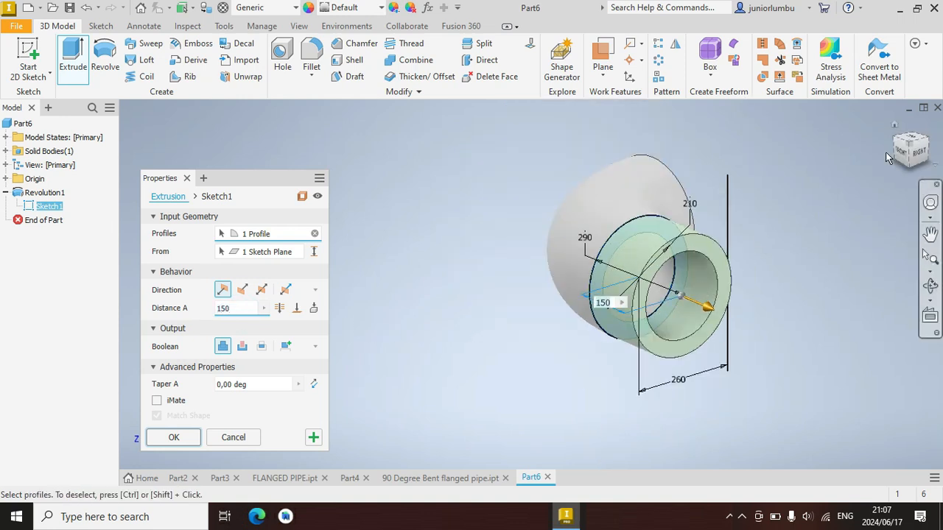
click(900, 153)
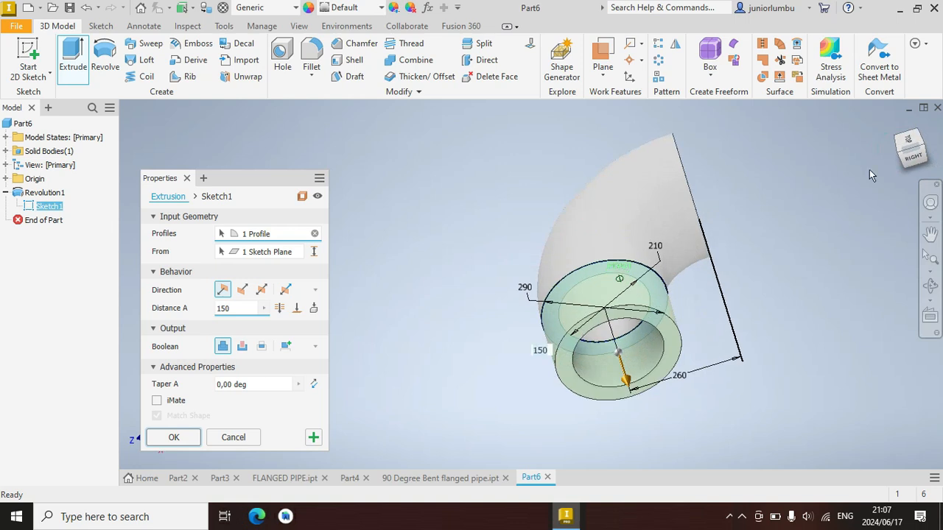
click(169, 439)
Start a new sketch on the ring face at the elbow's other open end, opposite the extruded straight section
click(910, 155)
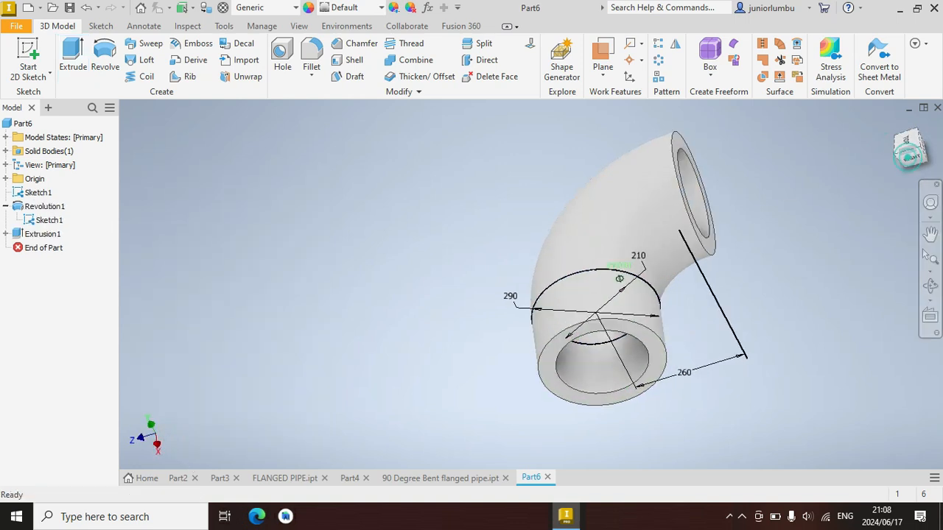
click(918, 149)
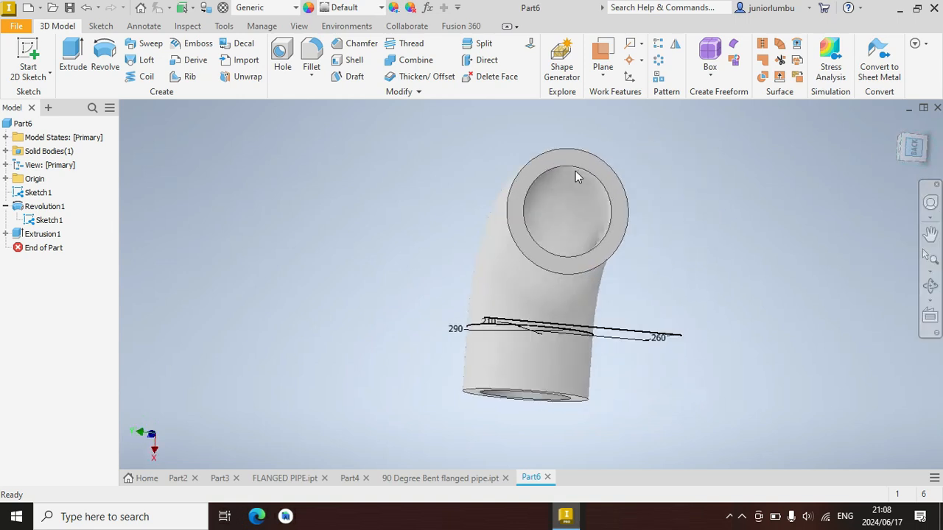
scroll(542, 190, down, 3)
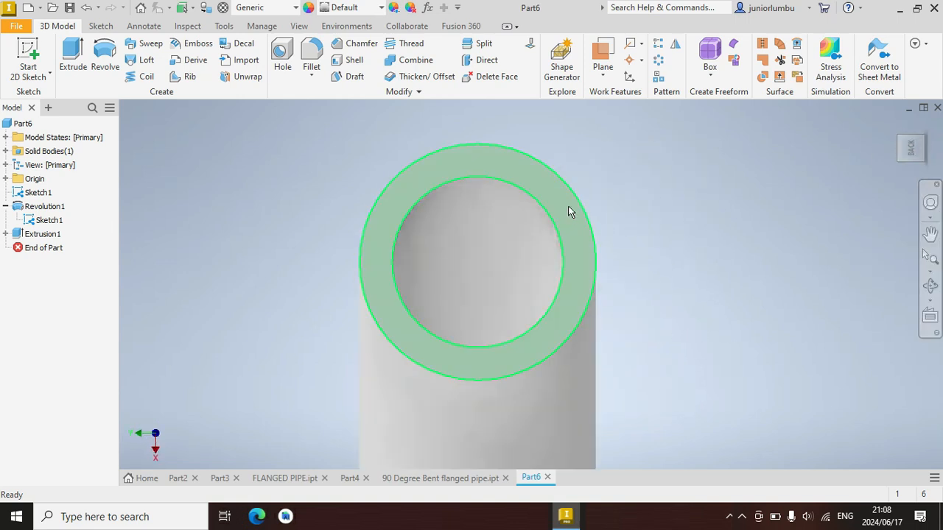
right_click(566, 210)
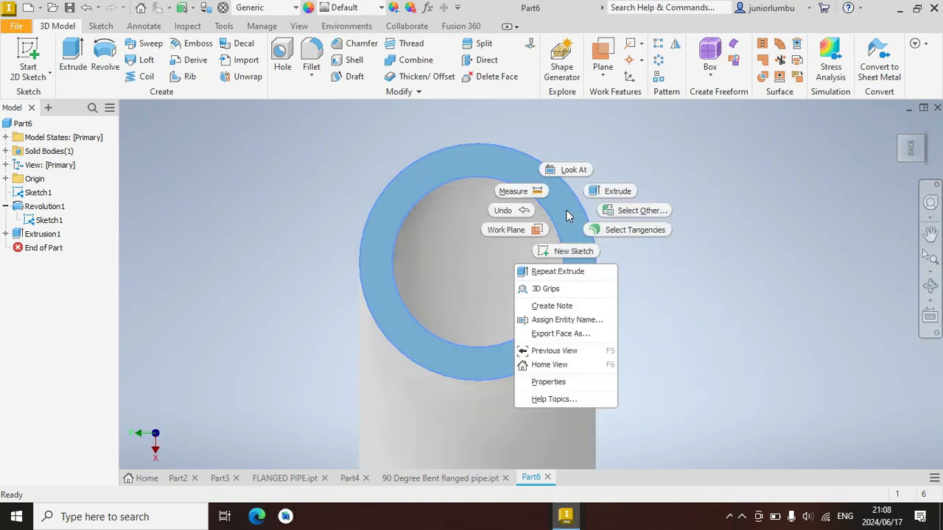
click(561, 251)
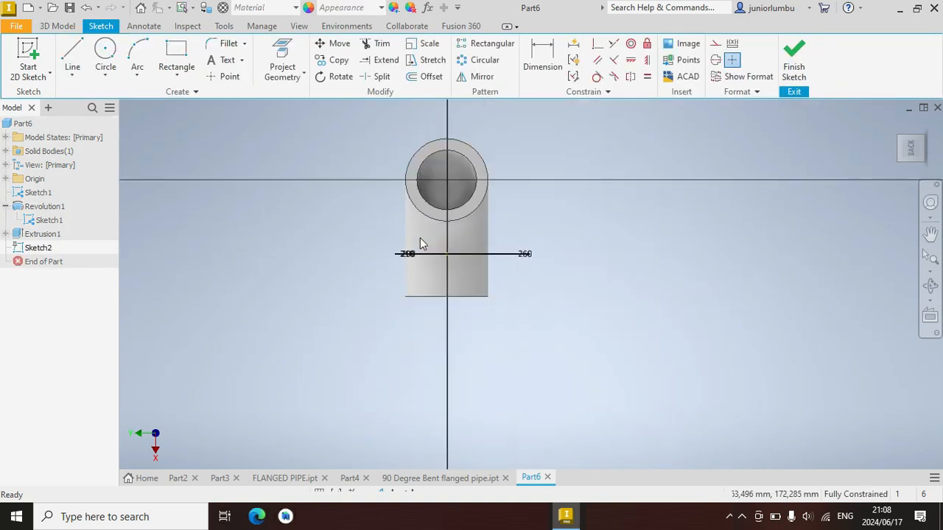
Sketch two circles centred on the pipe opening, one about 332 mm in diameter and a smaller one inside it
click(106, 51)
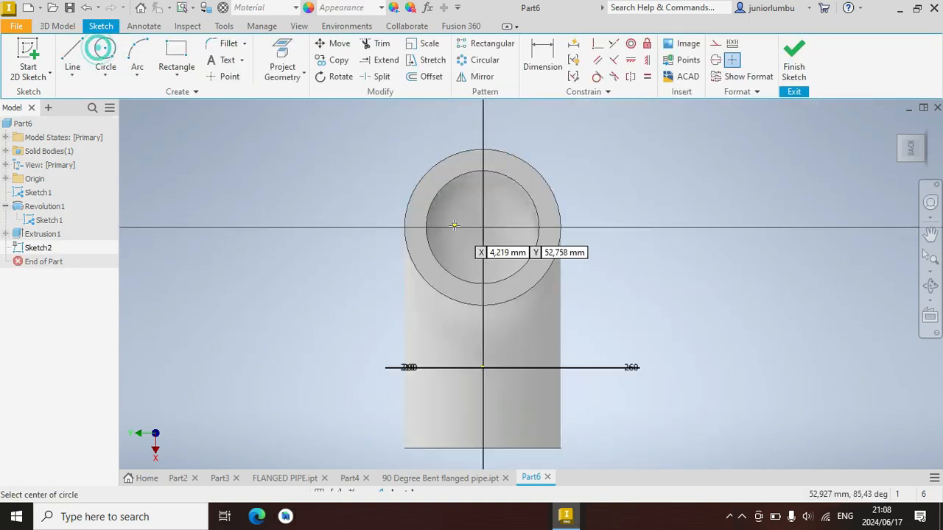
scroll(462, 227, up, 2)
click(508, 229)
scroll(509, 229, down, 2)
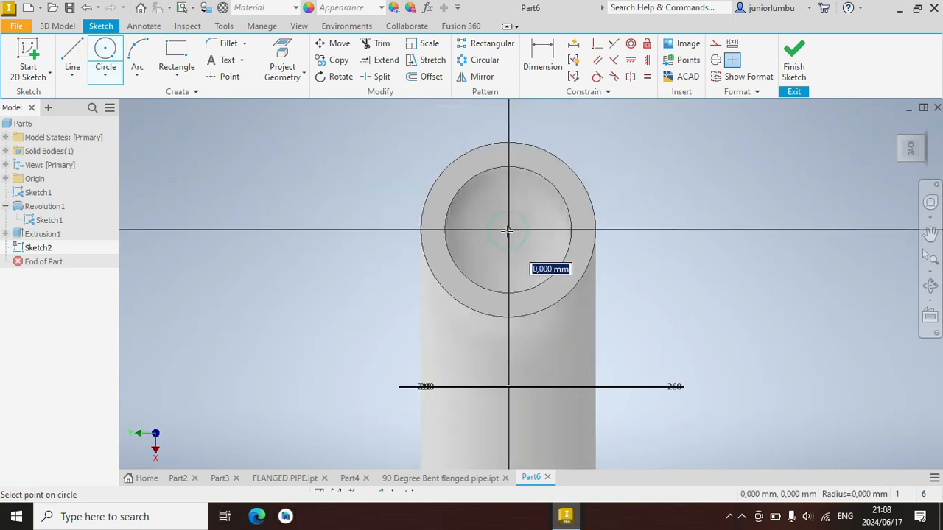
click(488, 130)
click(508, 229)
click(484, 158)
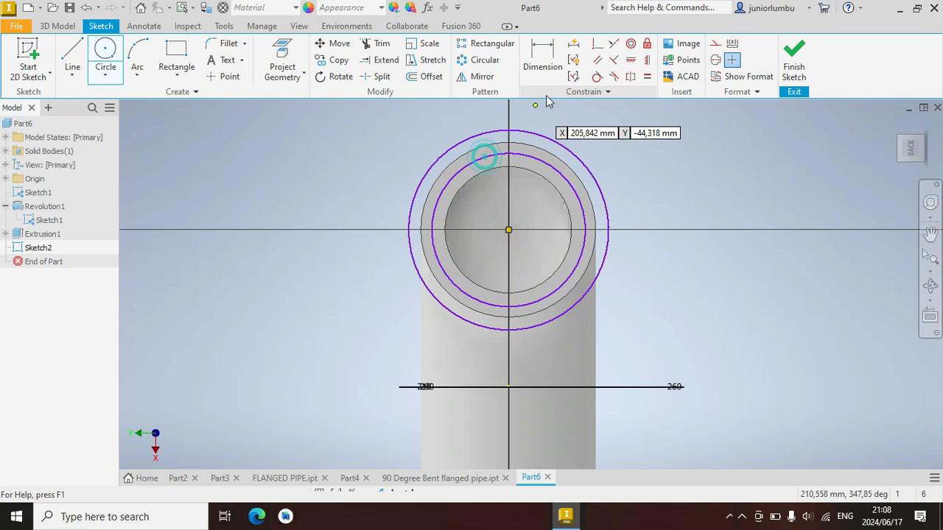
Constrain the larger sketch circle concentric with the outer edge of the pipe's end face
click(632, 44)
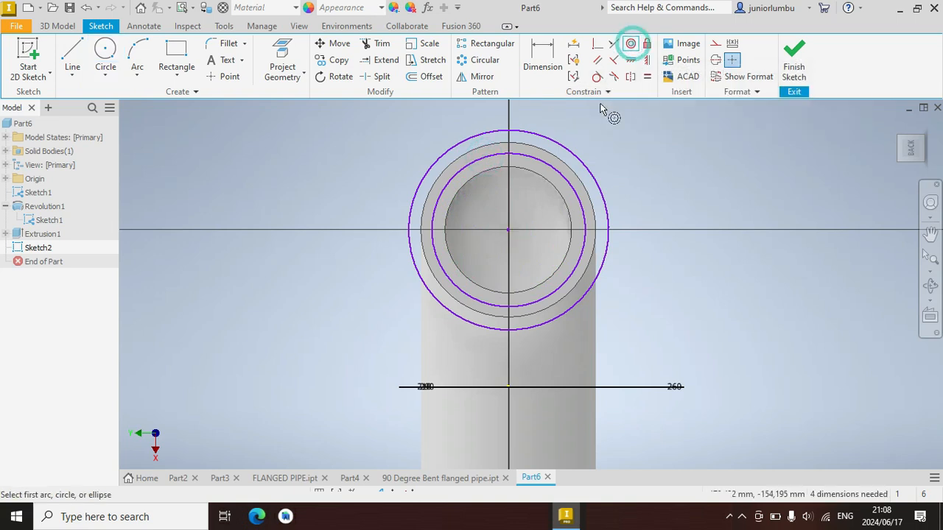
click(571, 156)
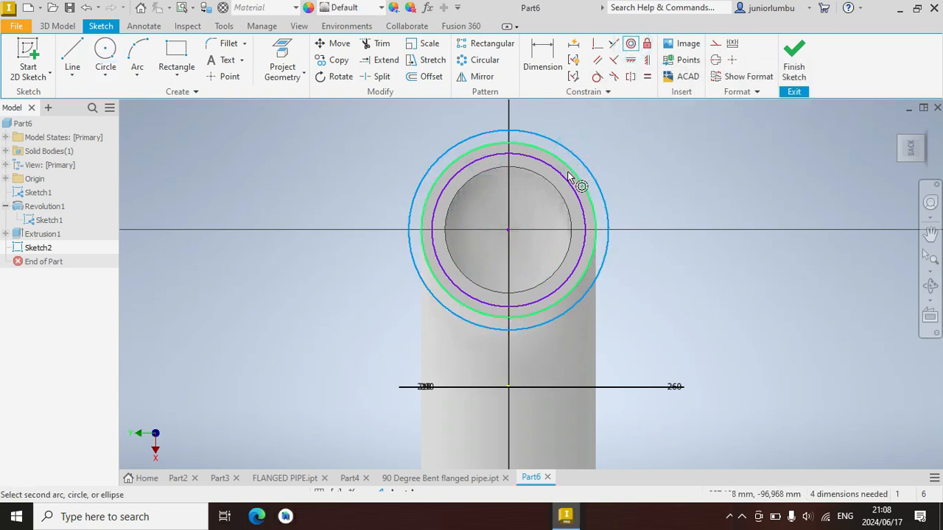
click(569, 169)
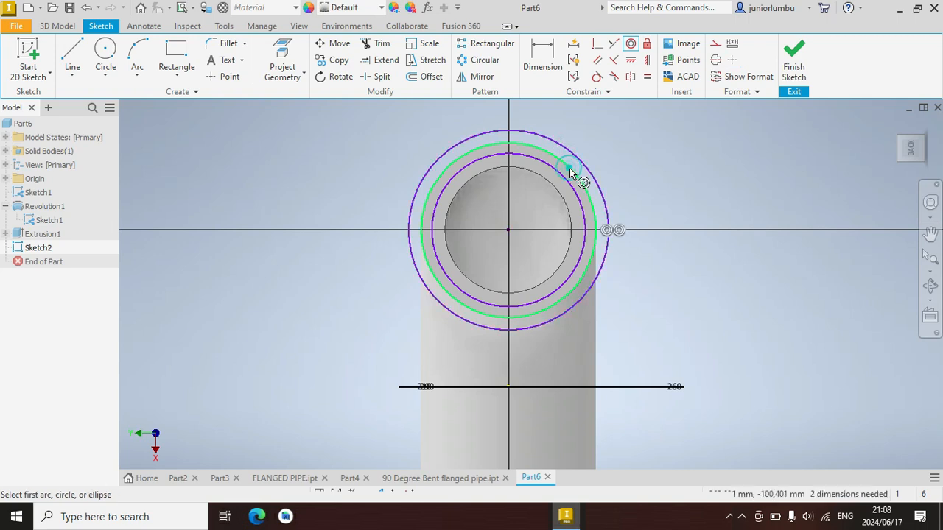
click(631, 45)
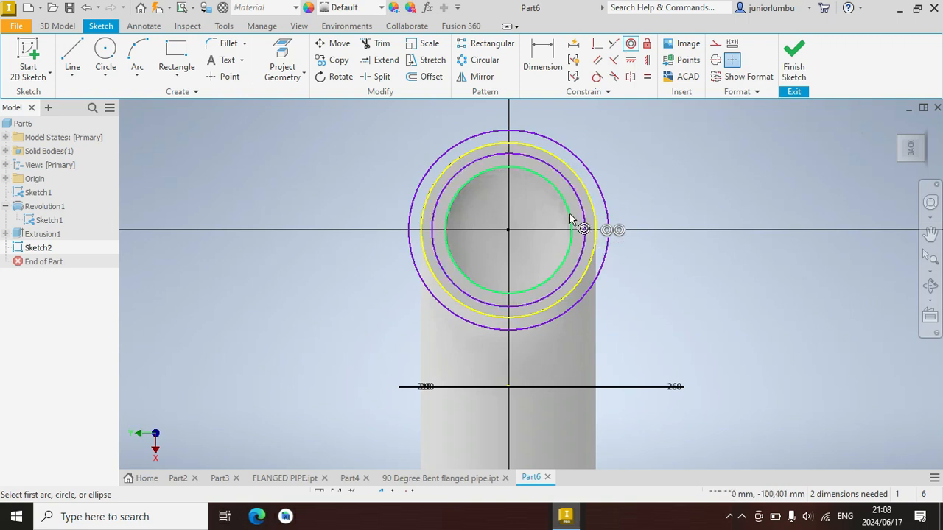
Dimension the outer circle's diameter as 290 mm and the inner circle's diameter as 210 mm
click(542, 55)
click(570, 151)
click(679, 178)
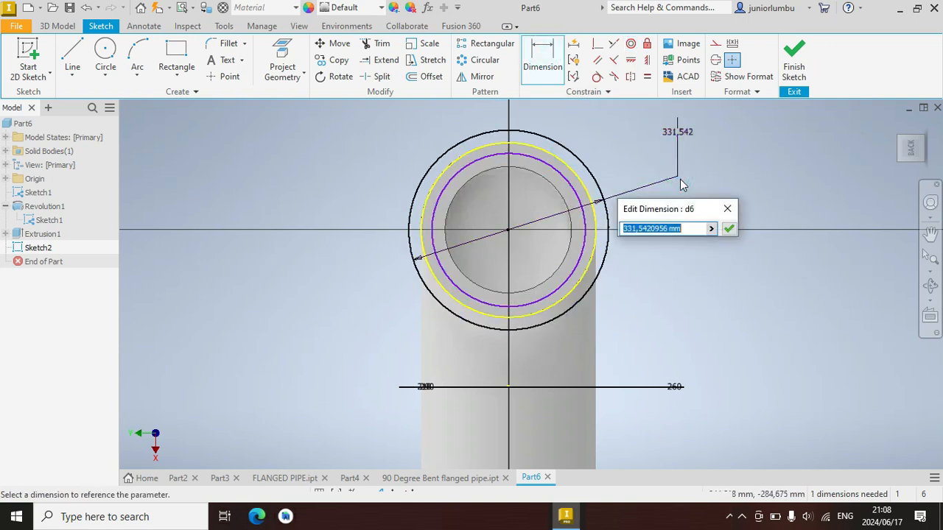
text(290)
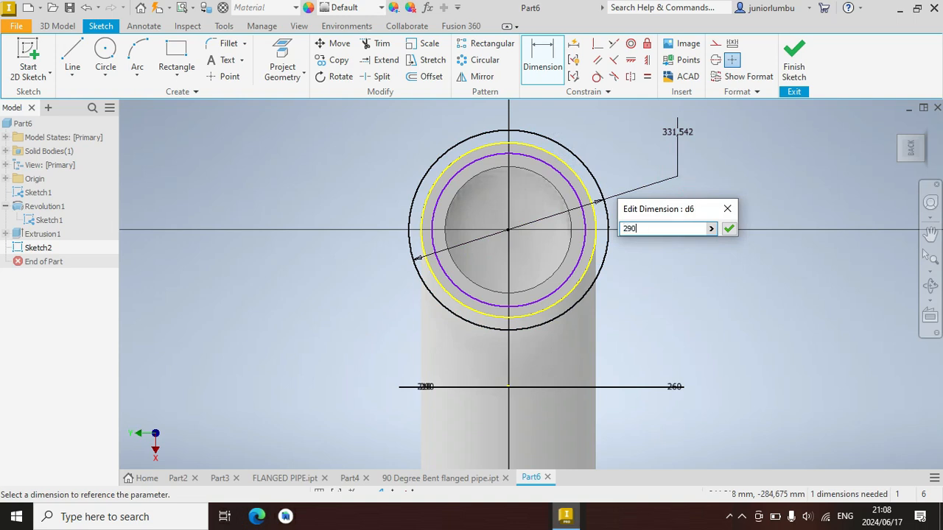
key(Return)
click(577, 243)
click(674, 211)
text(21)
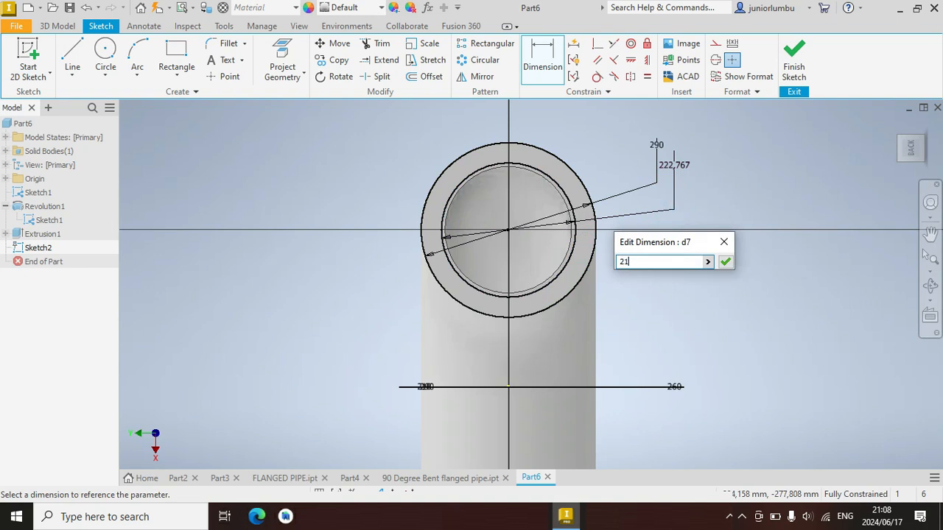
text(0)
key(Return)
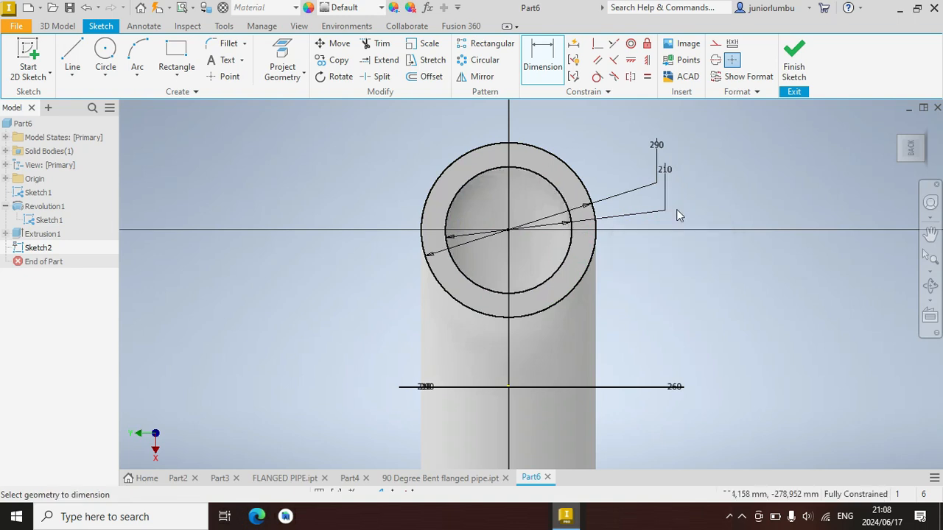
Extrude the ring profile between the two circles 150 mm outward from the elbow, joined to the existing body
click(57, 26)
click(72, 56)
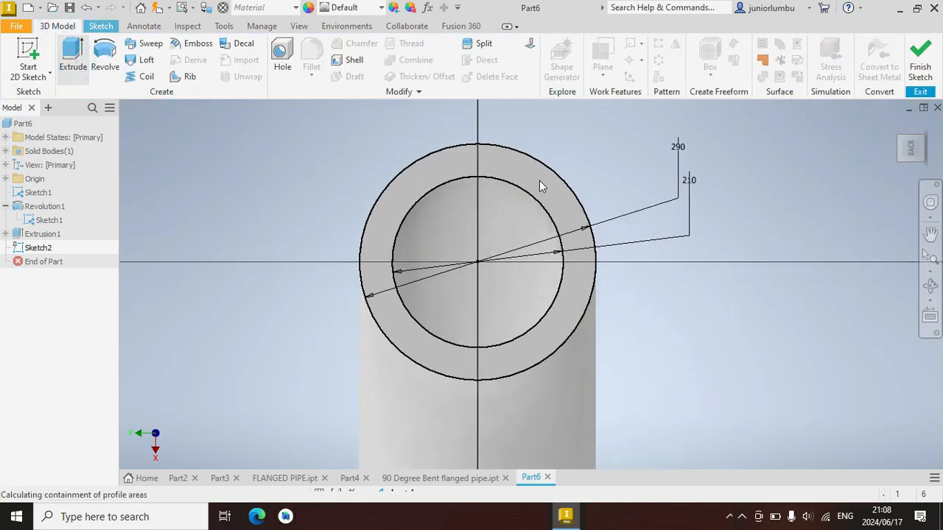
click(543, 181)
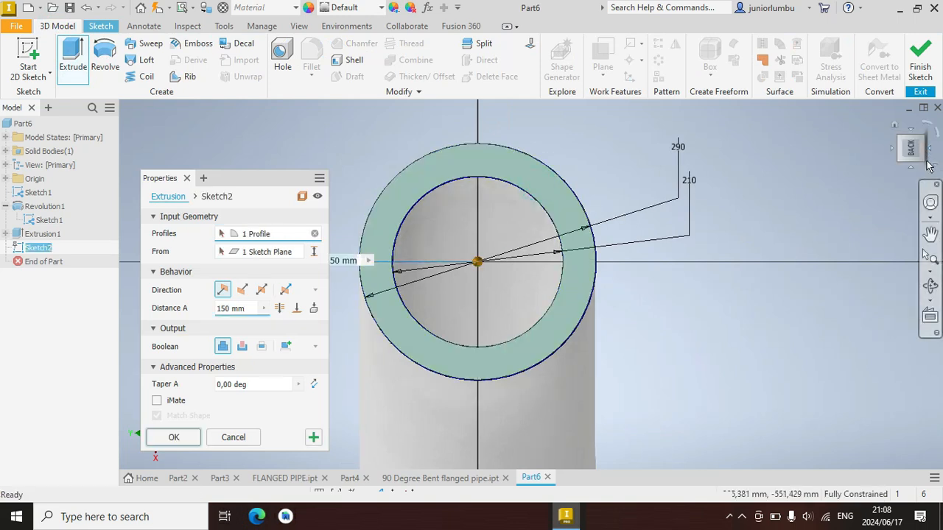
drag(926, 151, 938, 153)
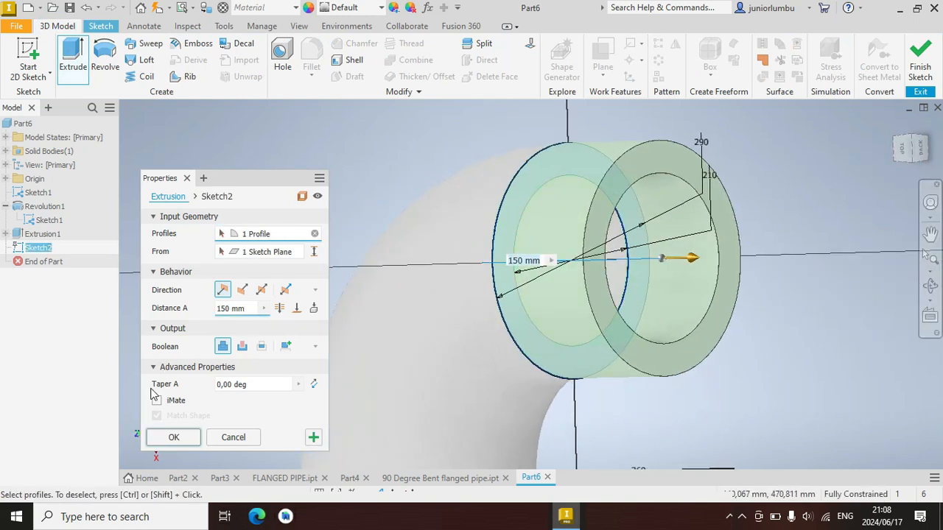
click(175, 438)
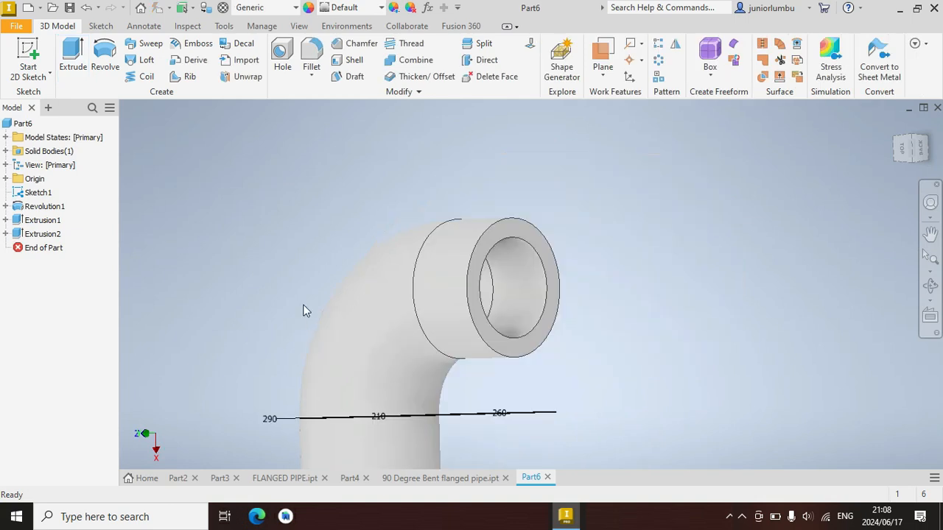
Hide Sketch1 and start a new sketch on the end face of the newly extruded straight section
right_click(46, 197)
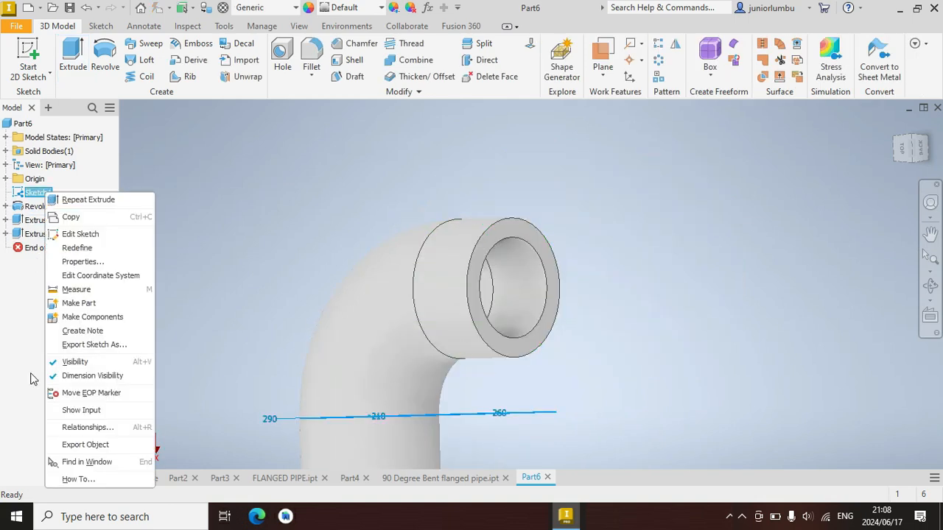
click(74, 362)
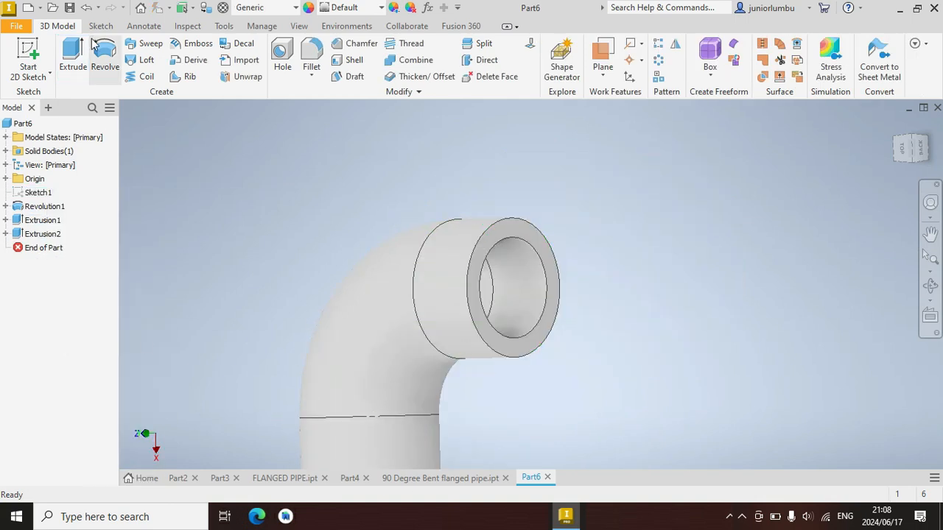
click(920, 149)
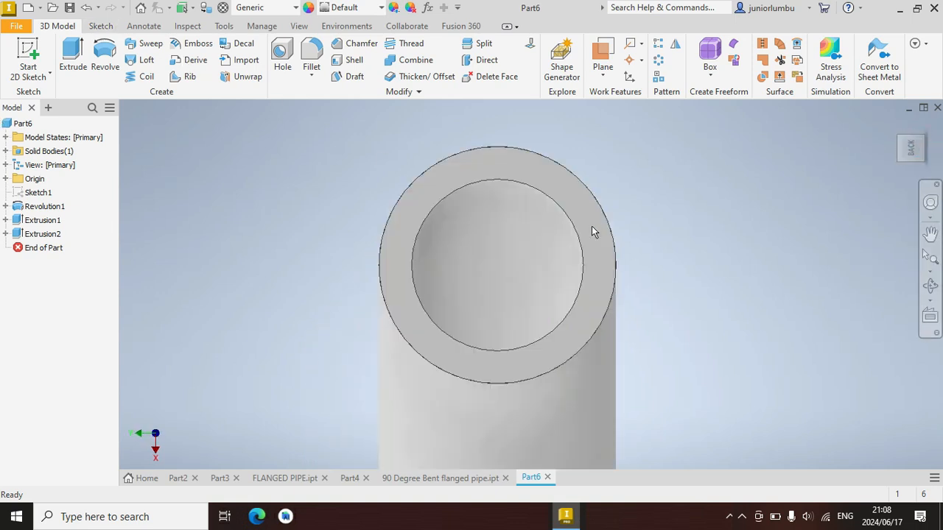
right_click(593, 234)
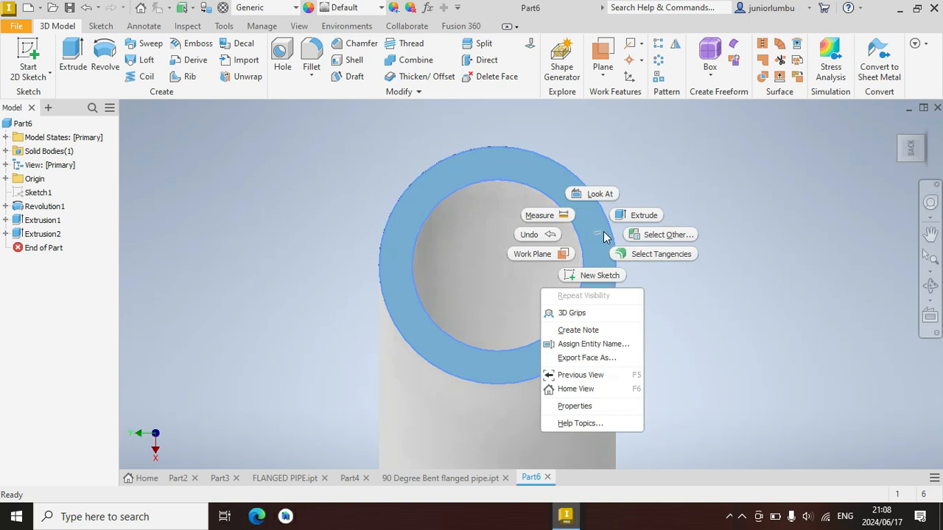
click(589, 274)
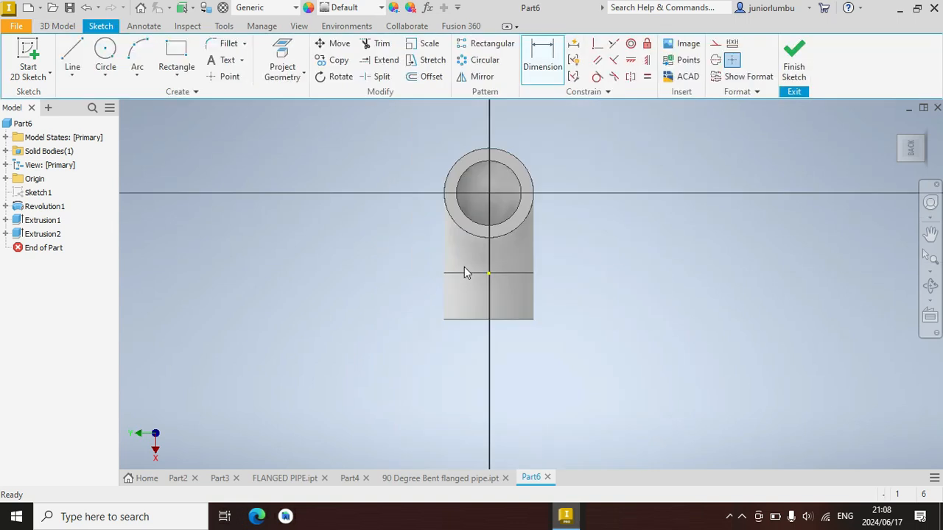
Sketch a two-point rectangle about 389 mm wide around the pipe's circular end face
scroll(465, 270, up, 4)
scroll(483, 213, down, 5)
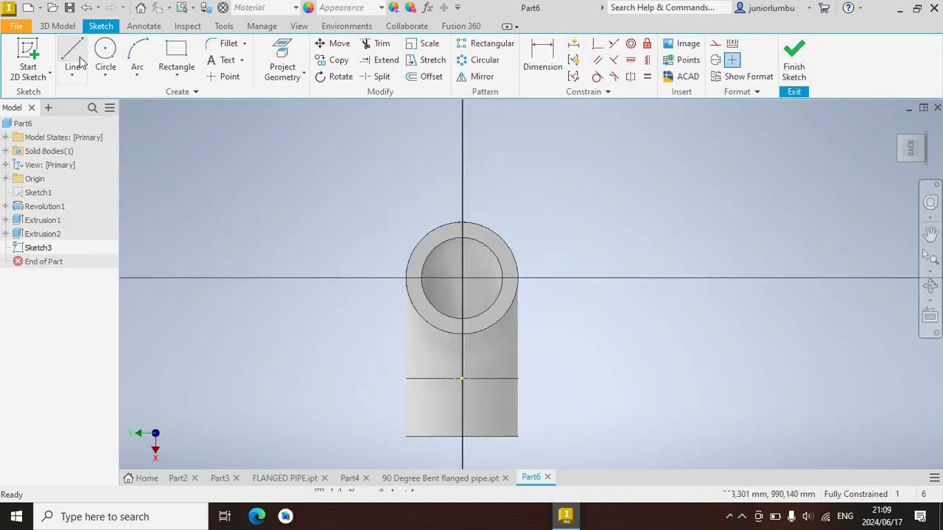
click(176, 52)
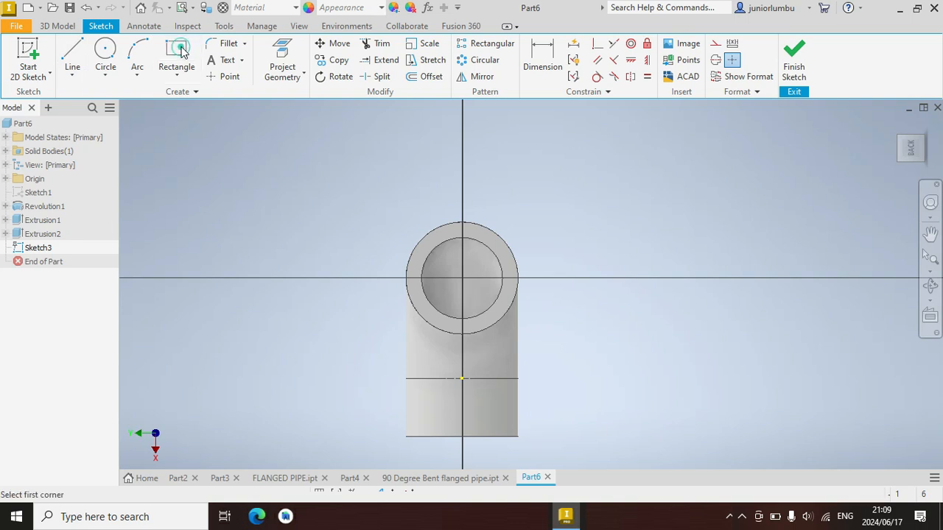
click(390, 204)
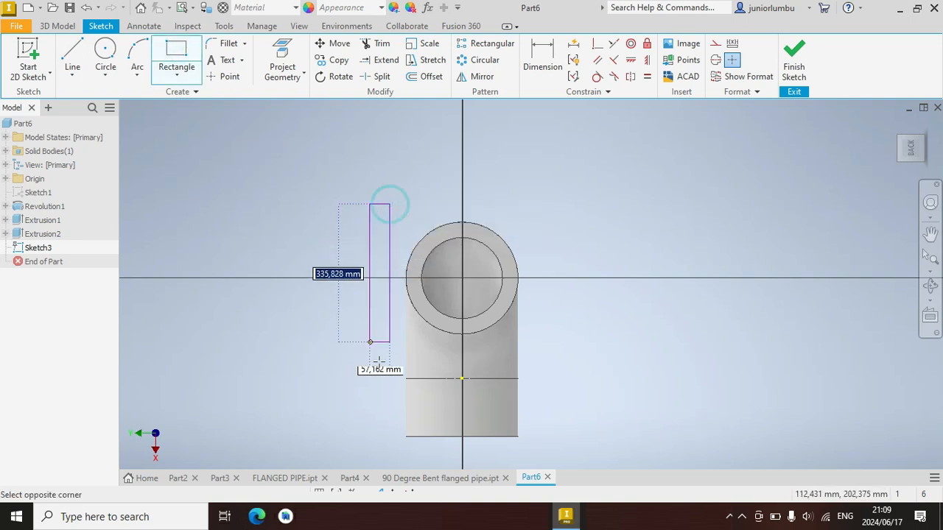
click(540, 354)
scroll(465, 347, down, 3)
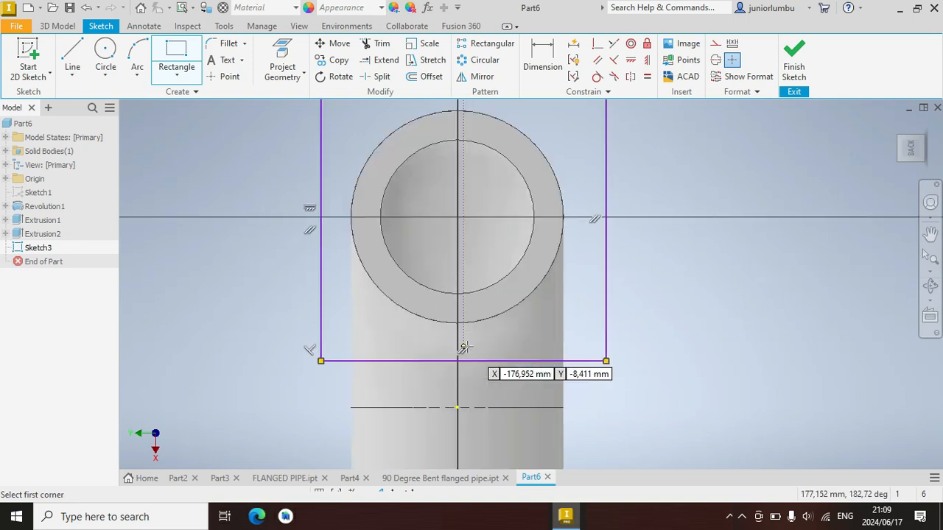
scroll(465, 344, up, 3)
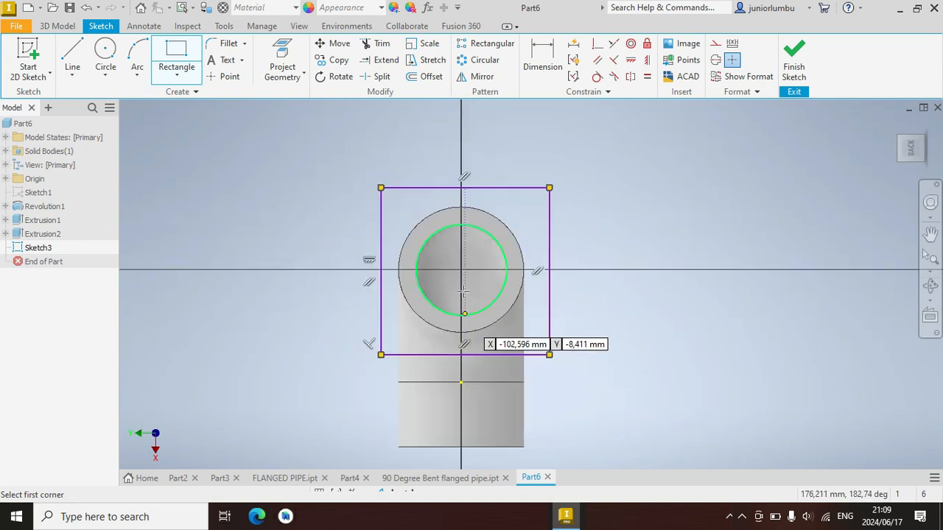
Dimension the rectangle's horizontal side as 360 mm
click(545, 58)
click(487, 188)
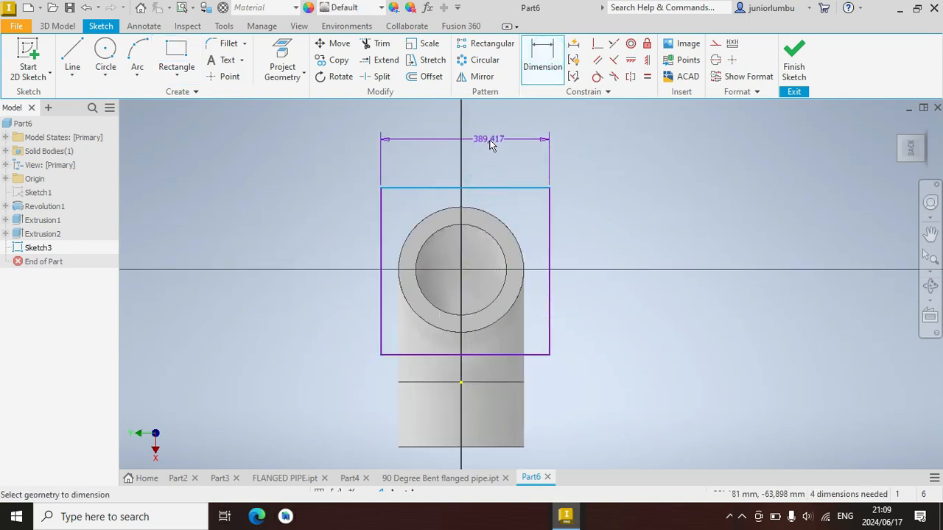
click(576, 155)
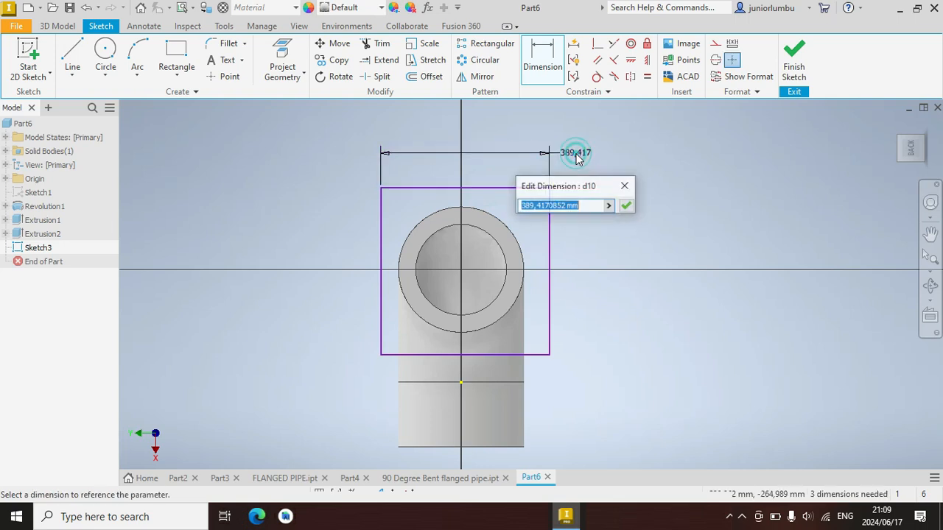
text(3)
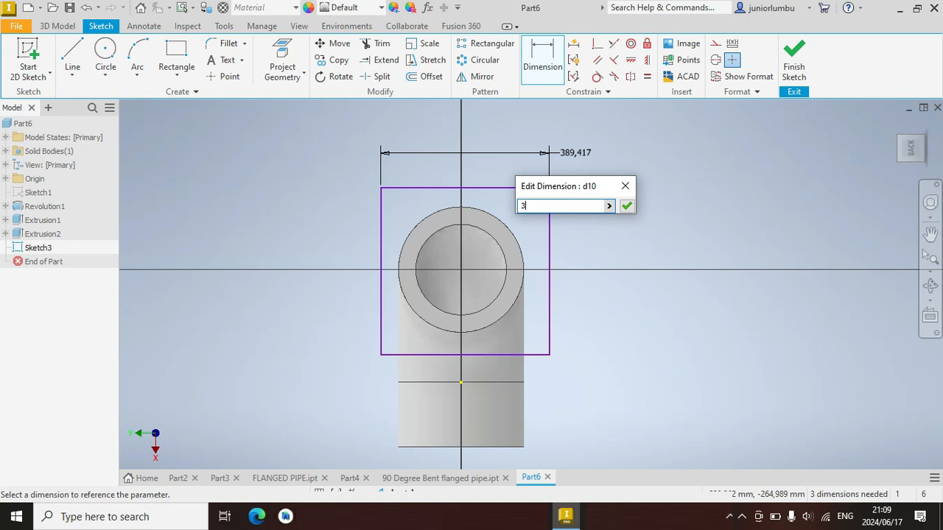
text(60)
key(Return)
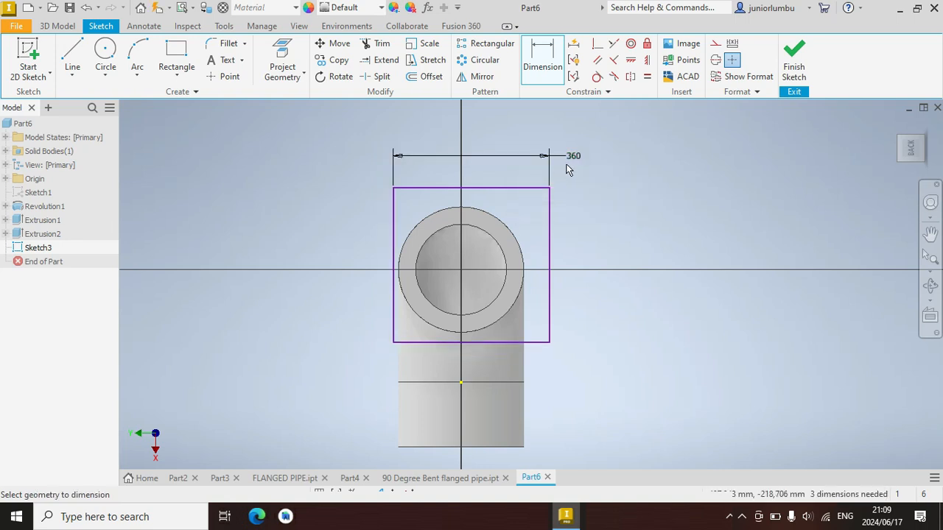
Apply an equal constraint between the rectangle's vertical side nearest the 360 mm label and its upper horizontal side
click(645, 78)
click(549, 202)
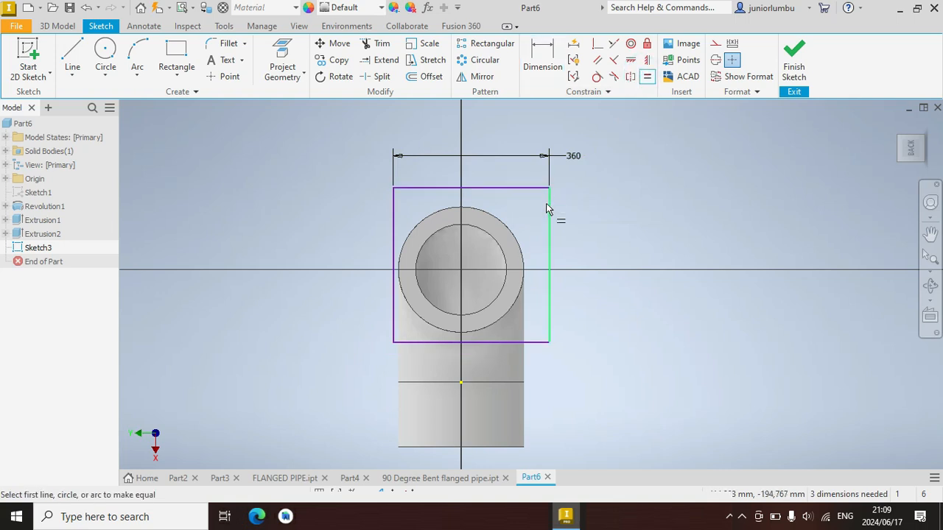
click(517, 189)
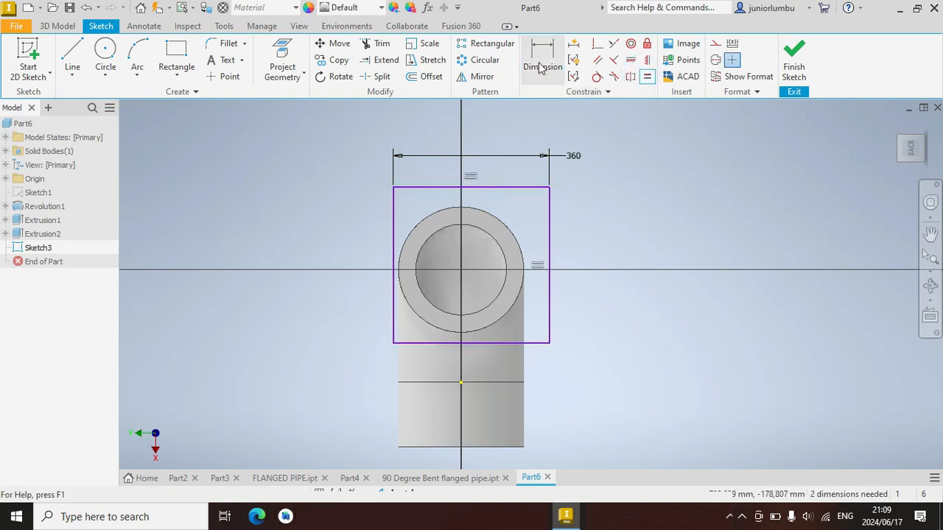
Sketch a circle centred on the pipe's end face, matching the bore's diameter
scroll(474, 243, up, 2)
click(105, 53)
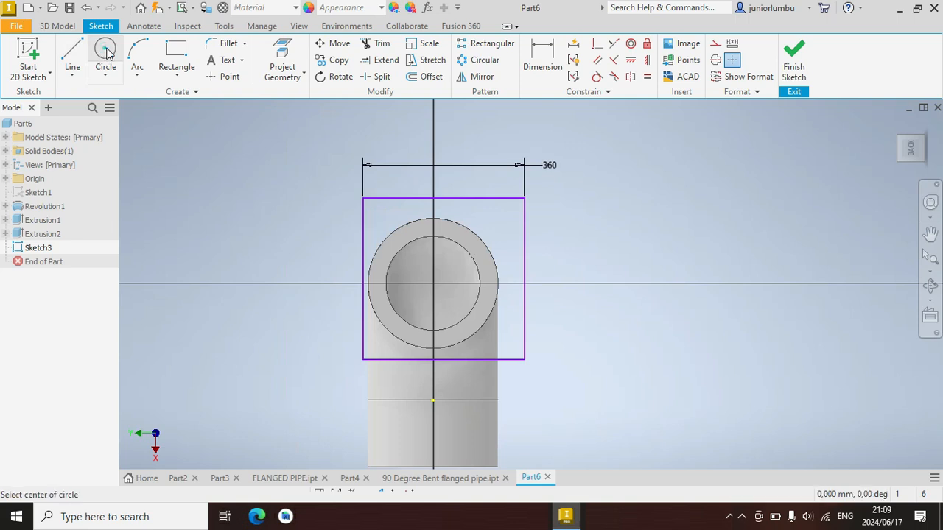
click(433, 283)
click(431, 236)
Dimension the distance from the square's upper side to the bore circle's centre as 180 mm
click(542, 55)
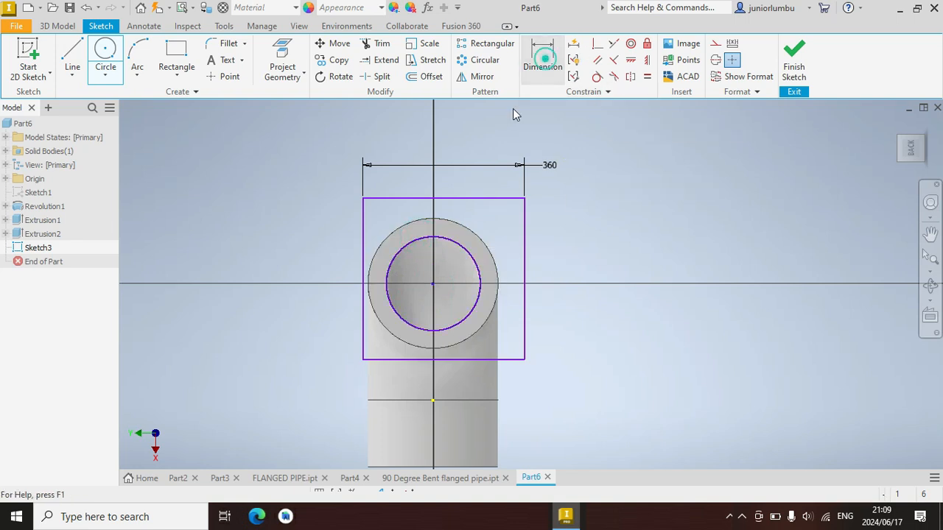
click(475, 199)
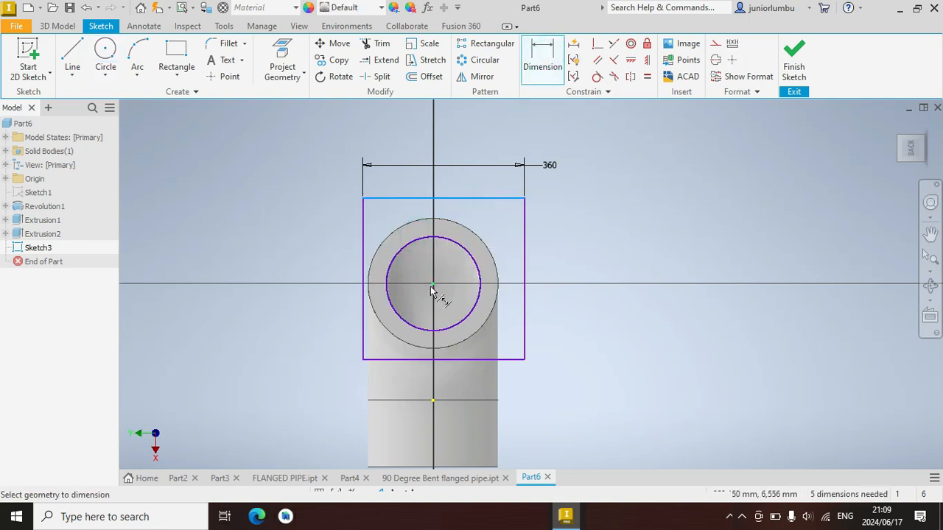
click(432, 284)
click(285, 265)
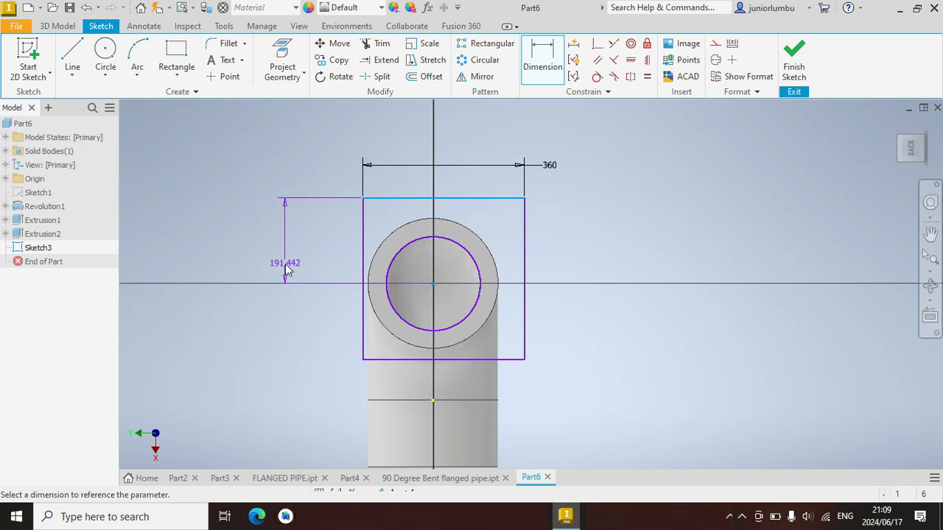
text(1)
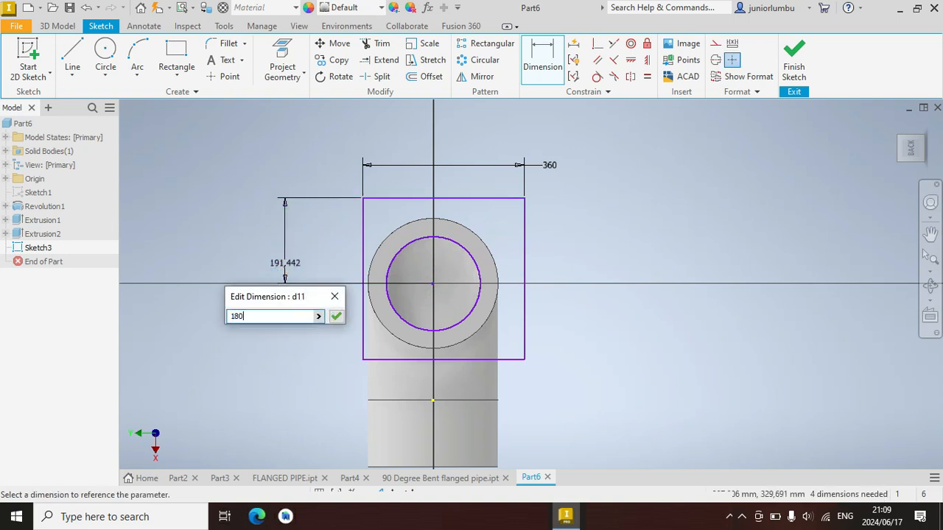
text(80)
key(Return)
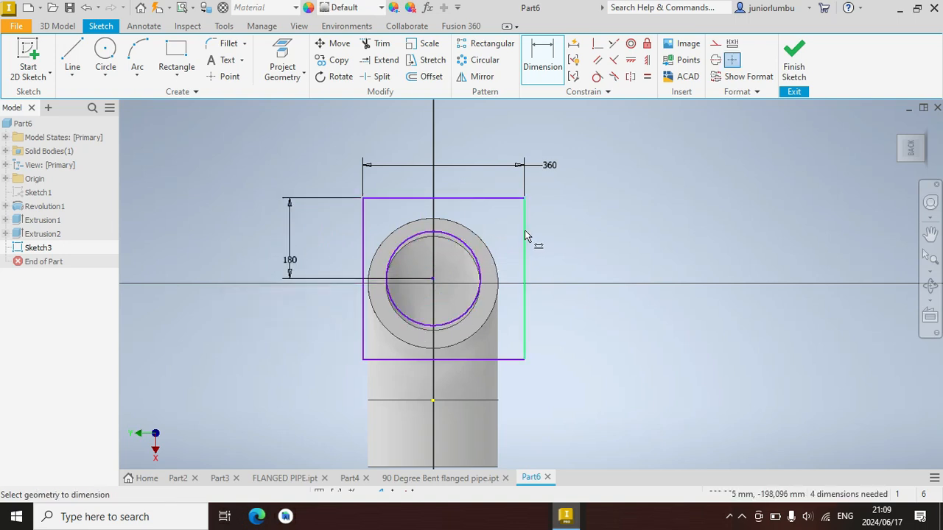
Dimension the horizontal distance from the bore circle's centre to the square's right side as 180 mm
click(523, 243)
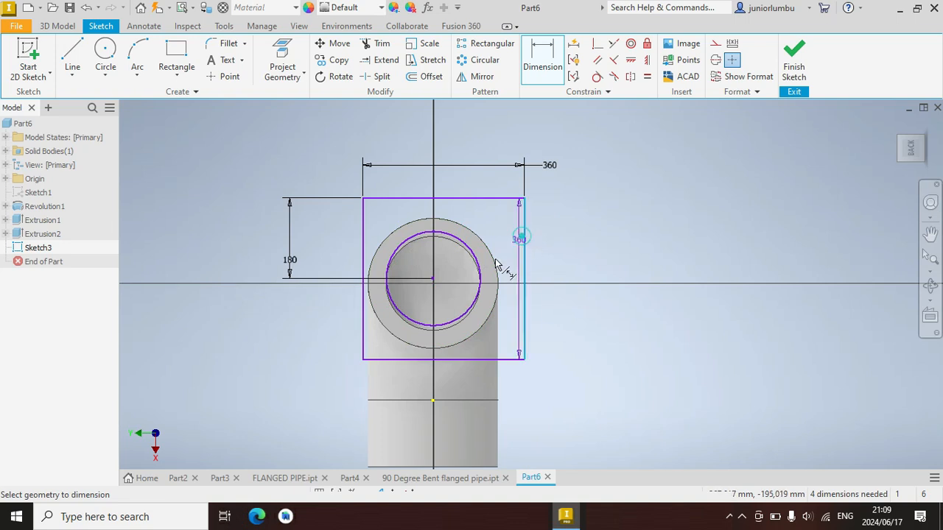
click(411, 342)
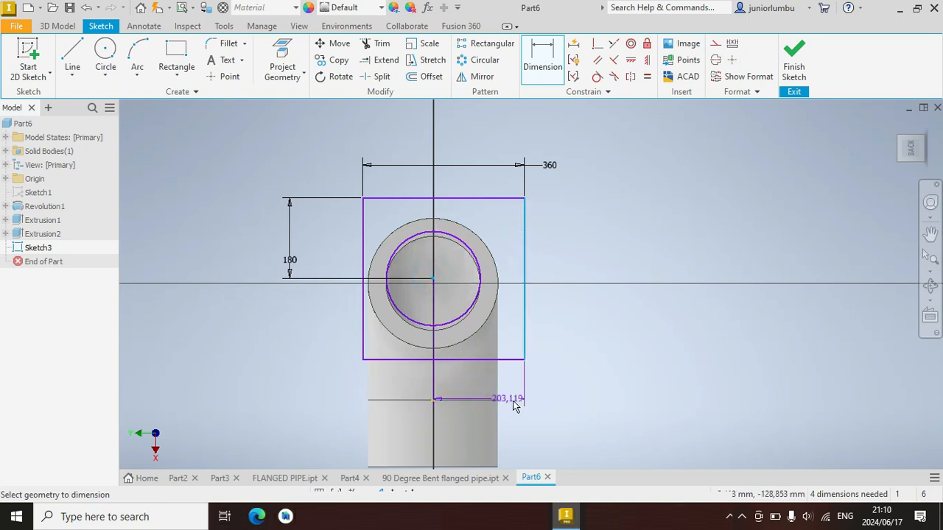
text(1)
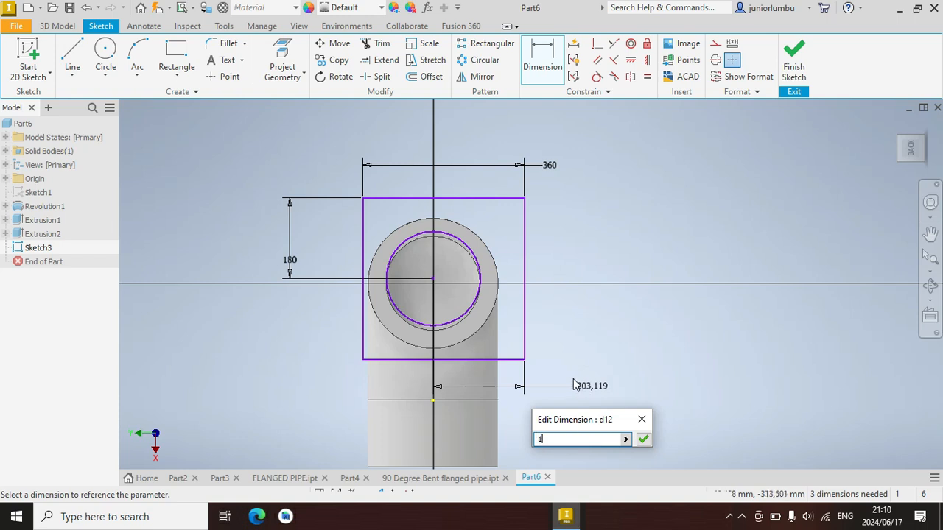
text(80)
key(Return)
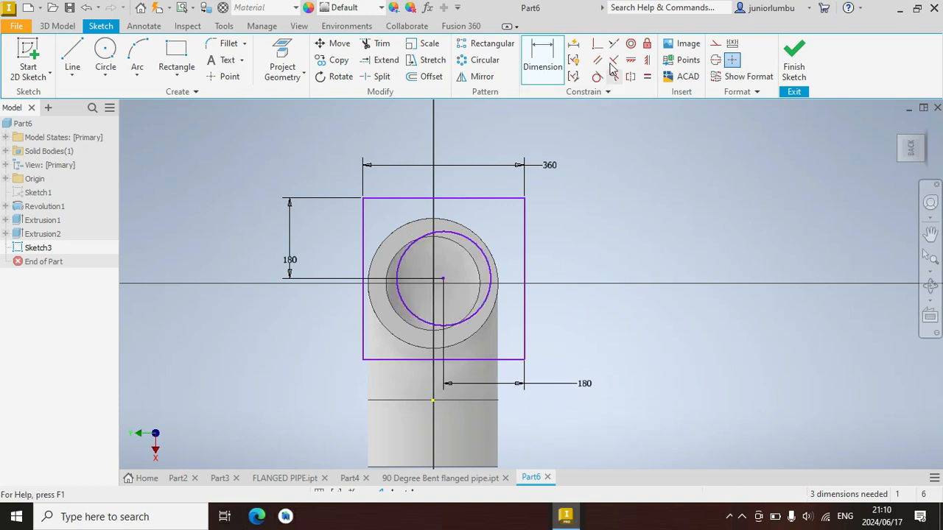
Make the sketched bore circle concentric with the pipe's inner edge
click(630, 44)
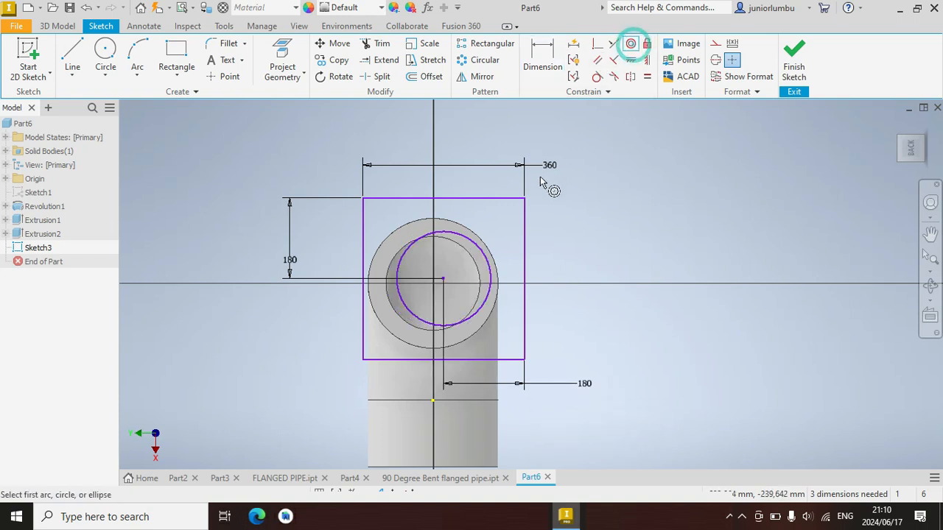
click(466, 240)
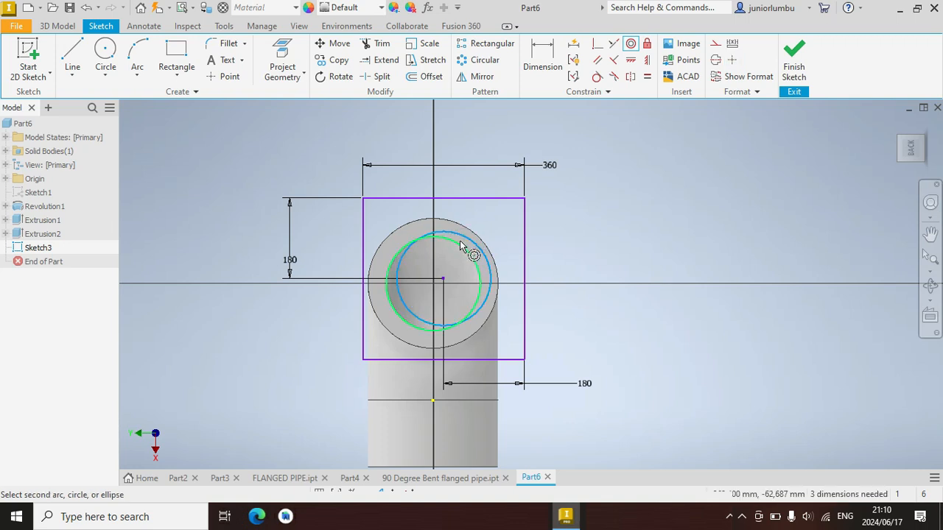
click(457, 252)
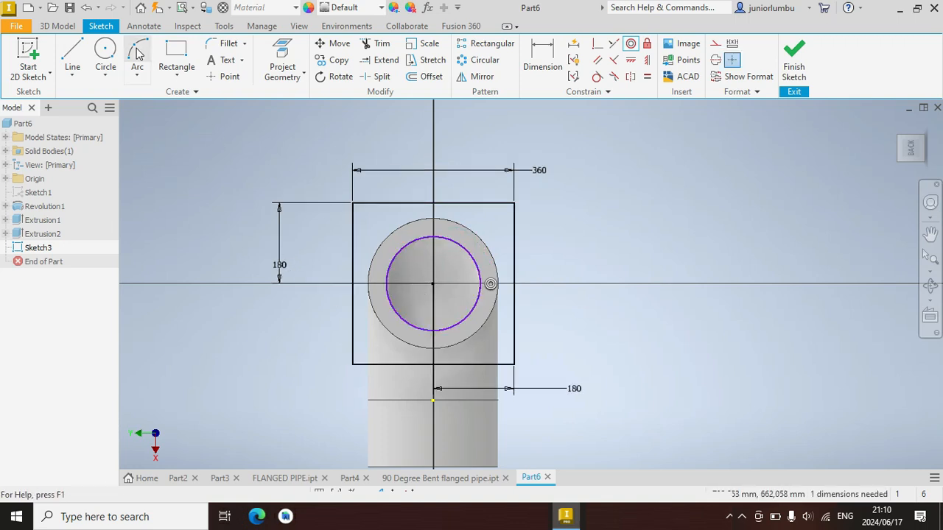
Sketch two concentric circles, about 68 mm and 38 mm in diameter, inside the square's upper-left corner
click(107, 53)
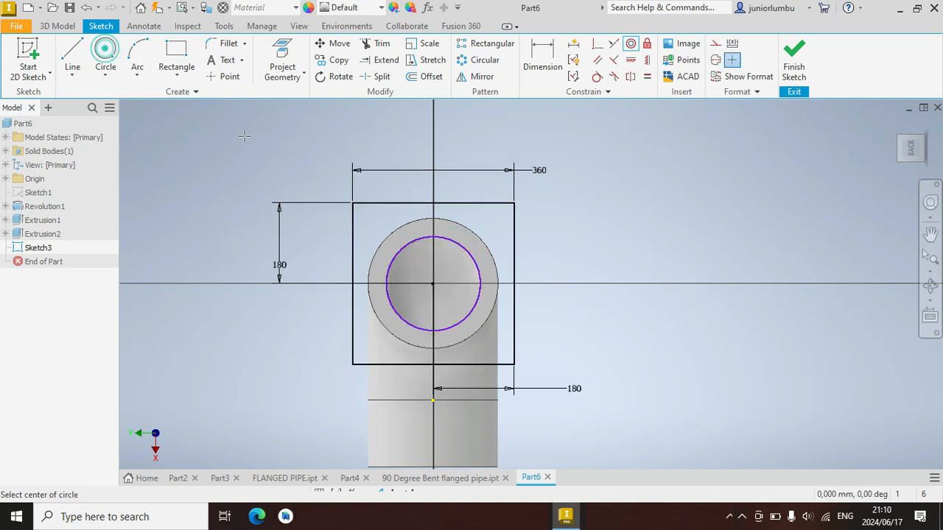
click(375, 226)
click(366, 217)
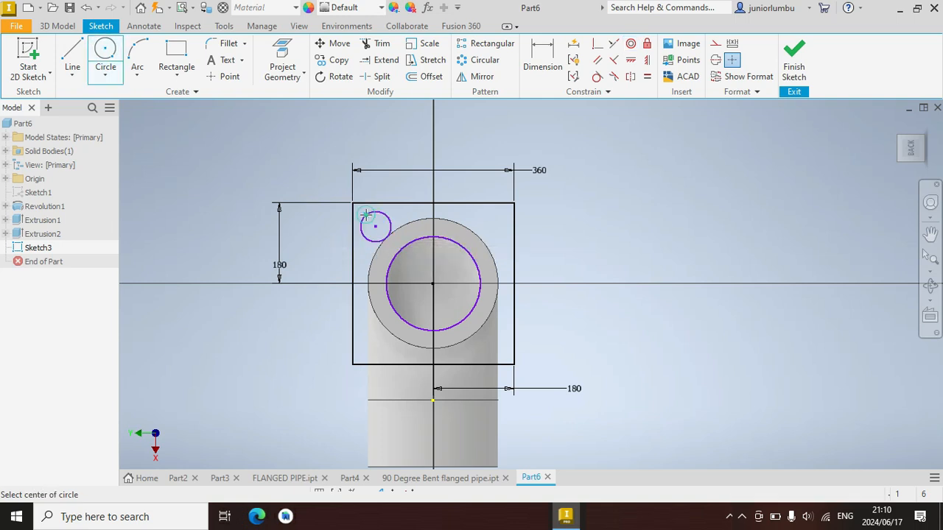
click(374, 226)
click(380, 221)
Dimension the corner circles with diameters of 60 mm for the outer one and 30 mm for the inner one
key(d)
click(365, 218)
click(310, 183)
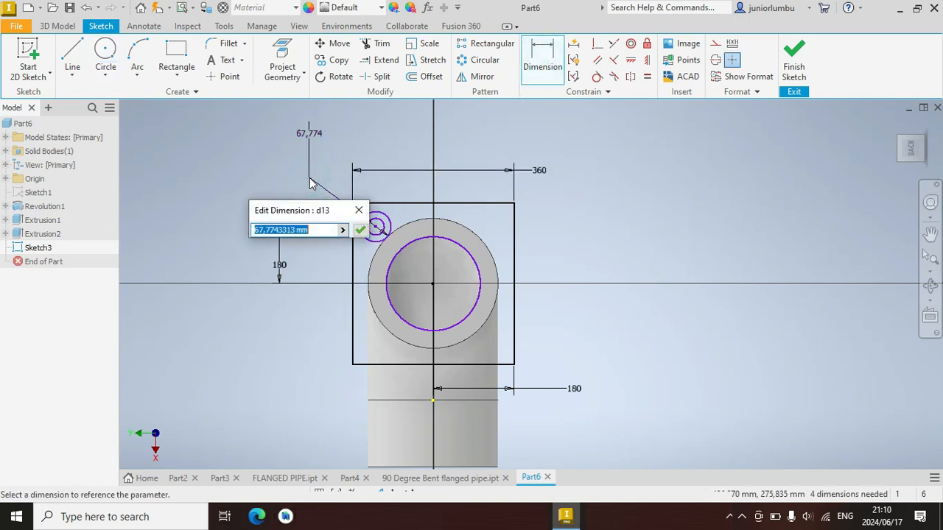
text(60)
key(Return)
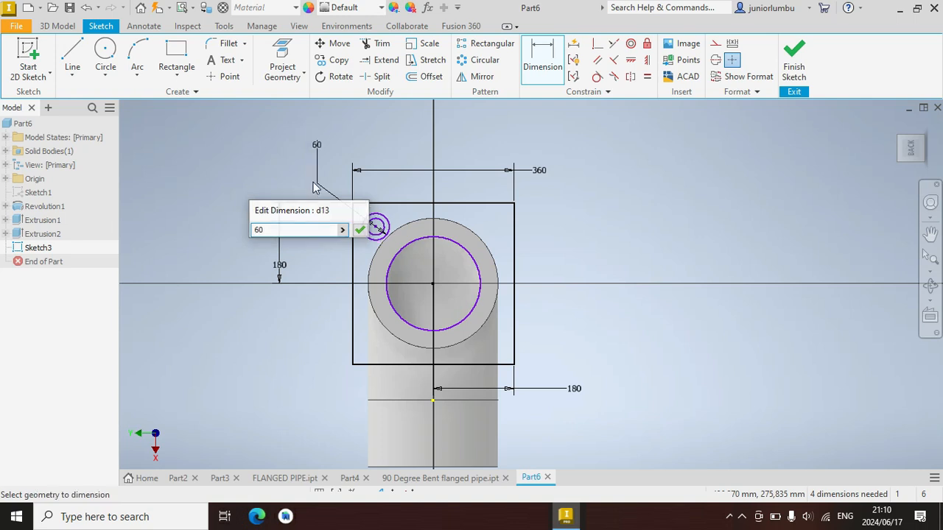
click(370, 234)
click(326, 236)
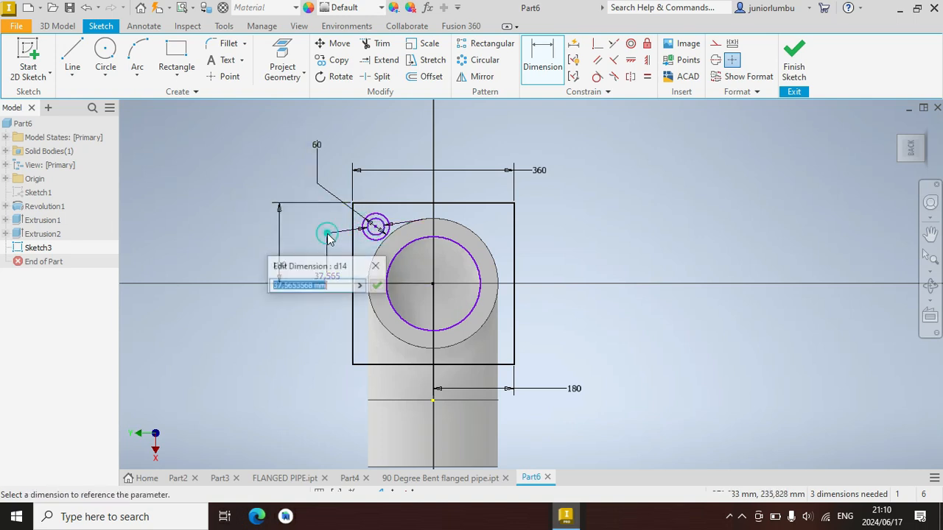
text(30)
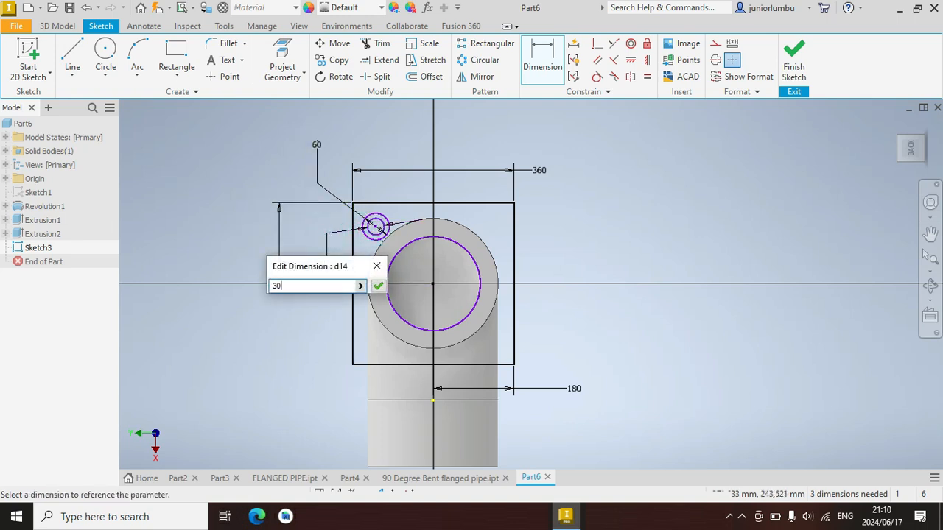
key(Return)
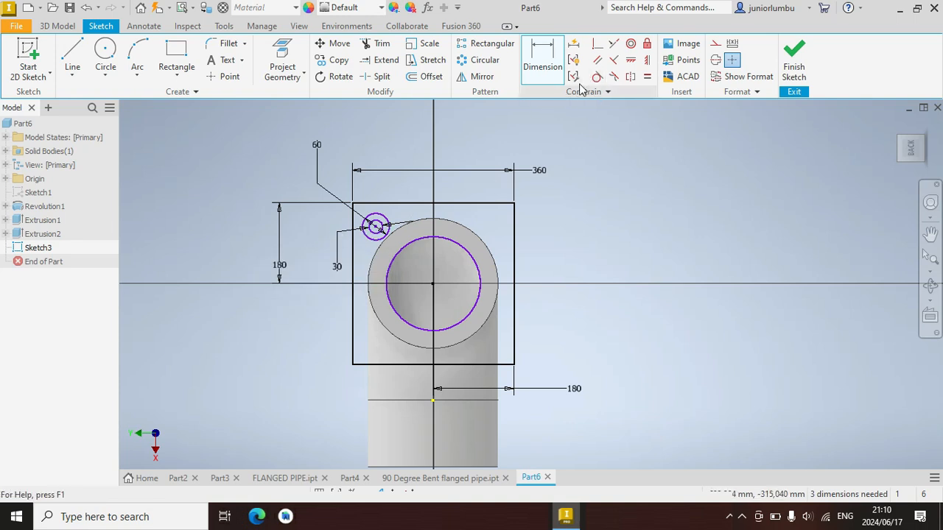
click(541, 62)
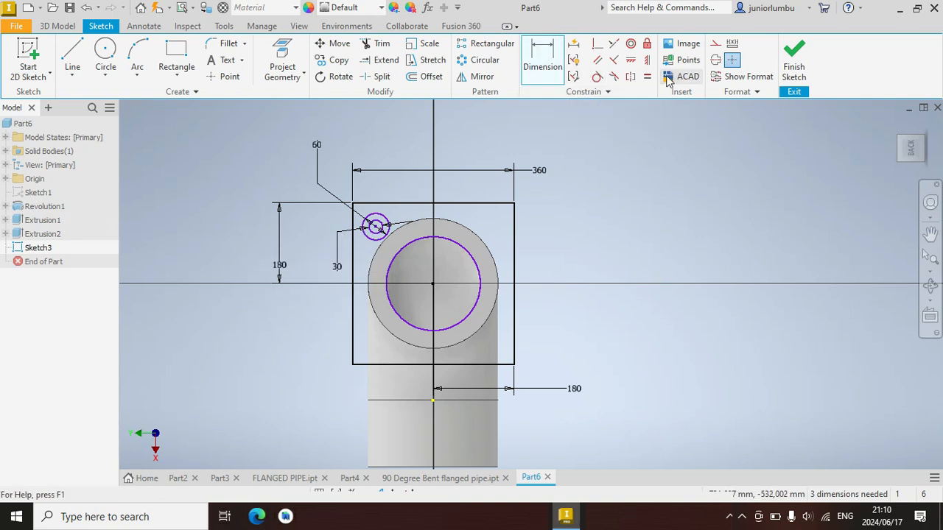
Start a rectangular pattern of both corner circles along the square's upper side, two instances spaced 260 mm, direction flipped towards the opposite corner
click(480, 46)
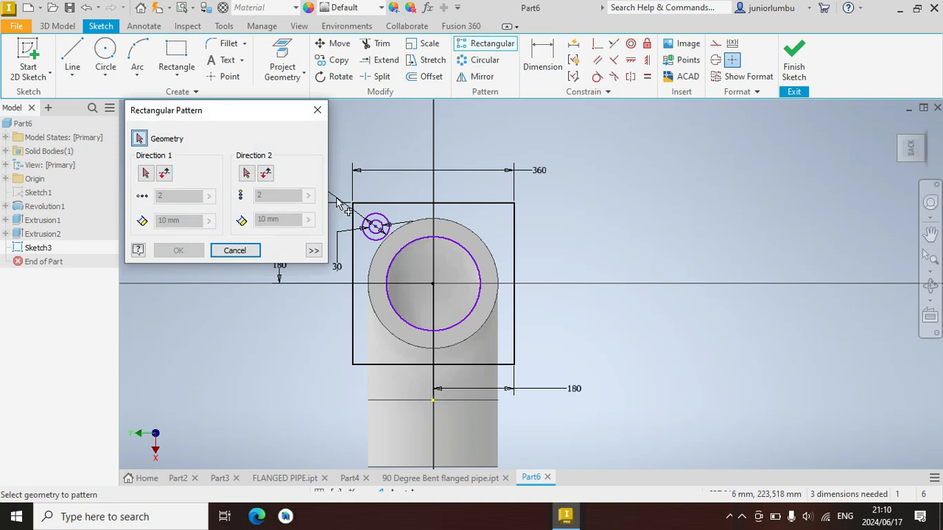
click(379, 226)
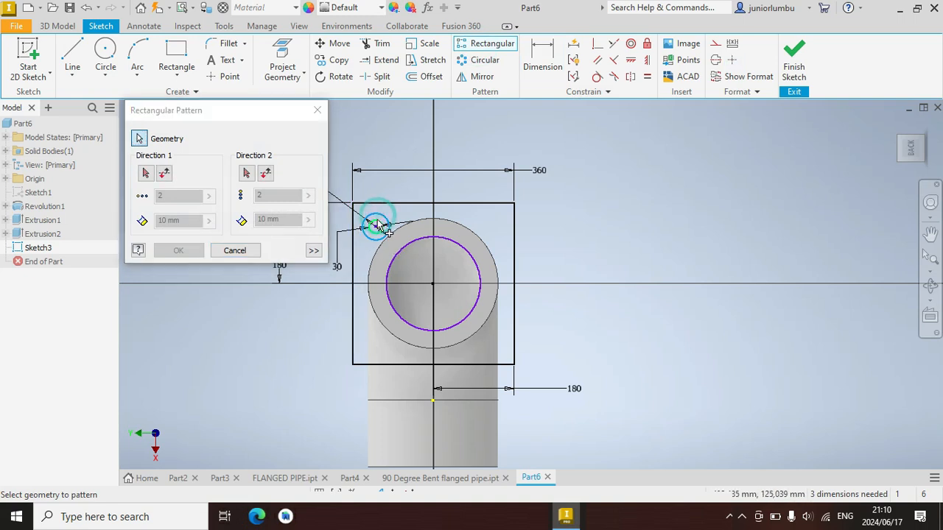
click(145, 176)
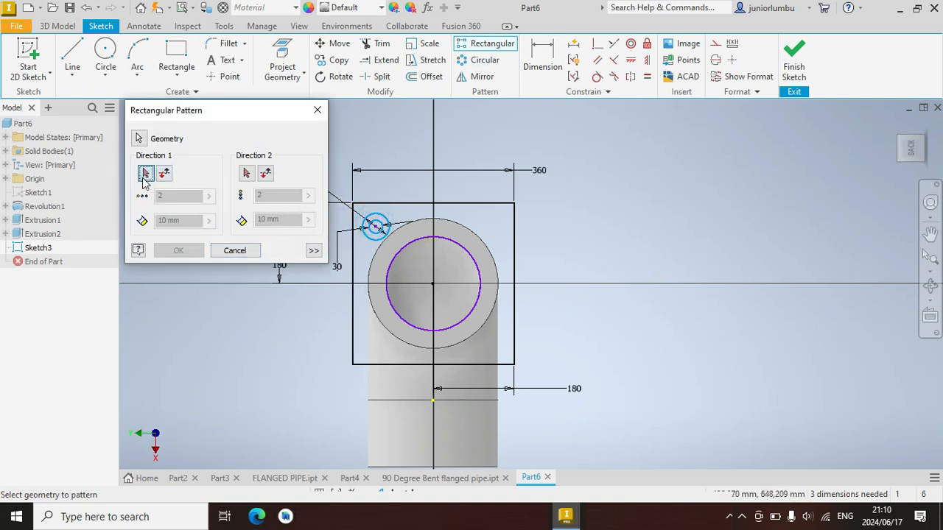
click(471, 205)
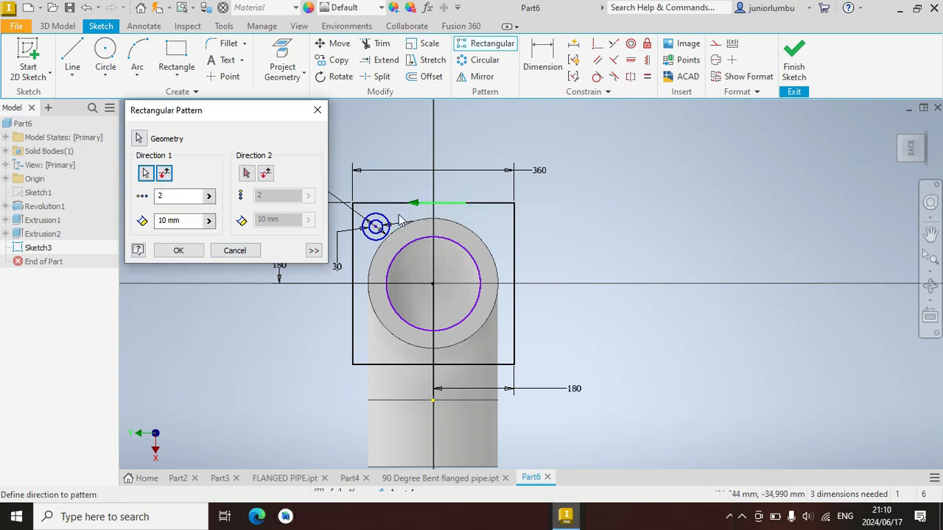
click(177, 221)
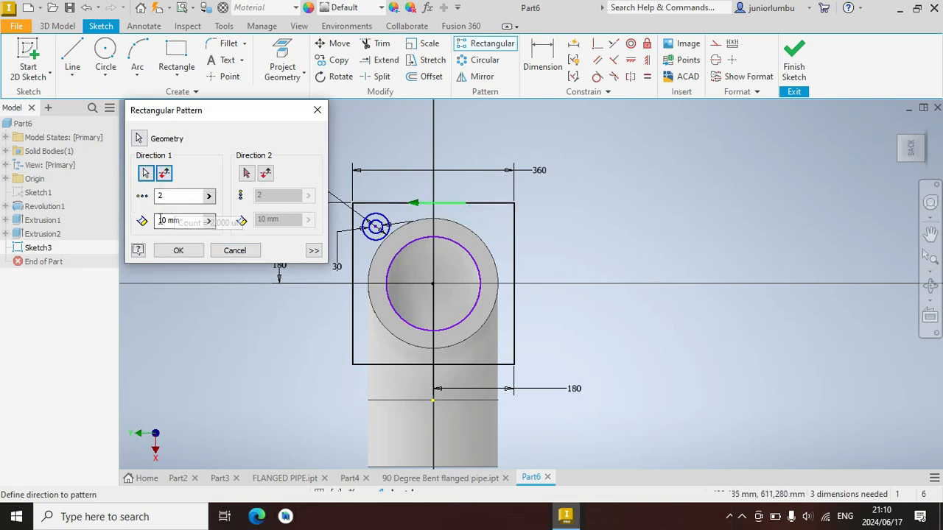
drag(182, 221, 148, 222)
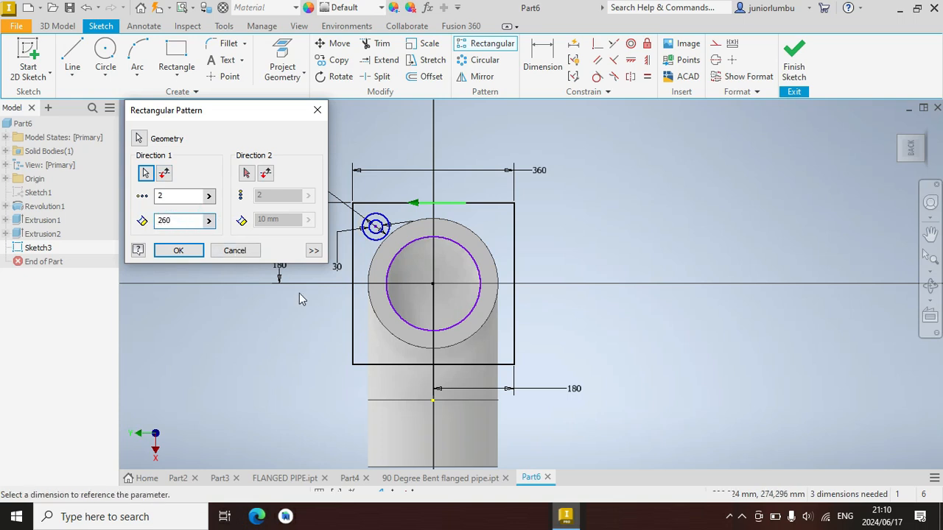
click(163, 173)
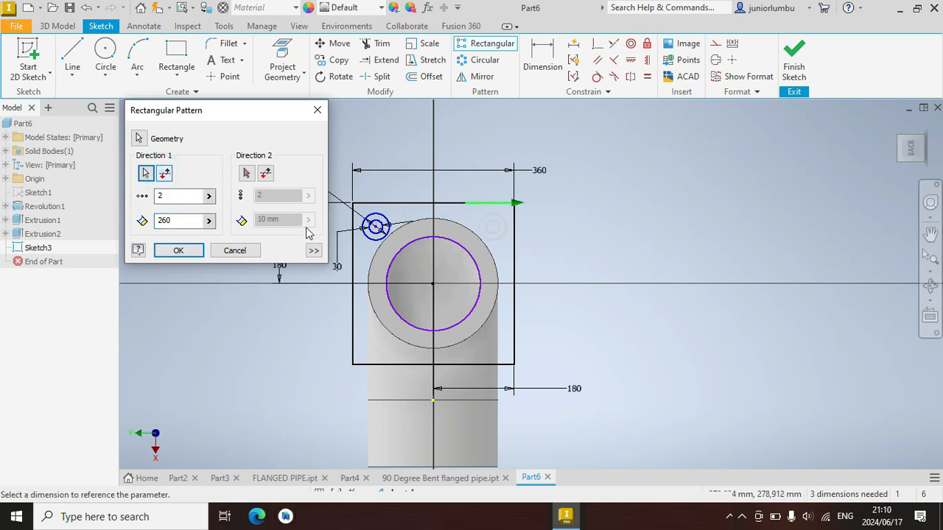
Add a second pattern direction along the square's right side with two instances spaced 260 mm, flip it downwards, and complete the pattern
click(246, 177)
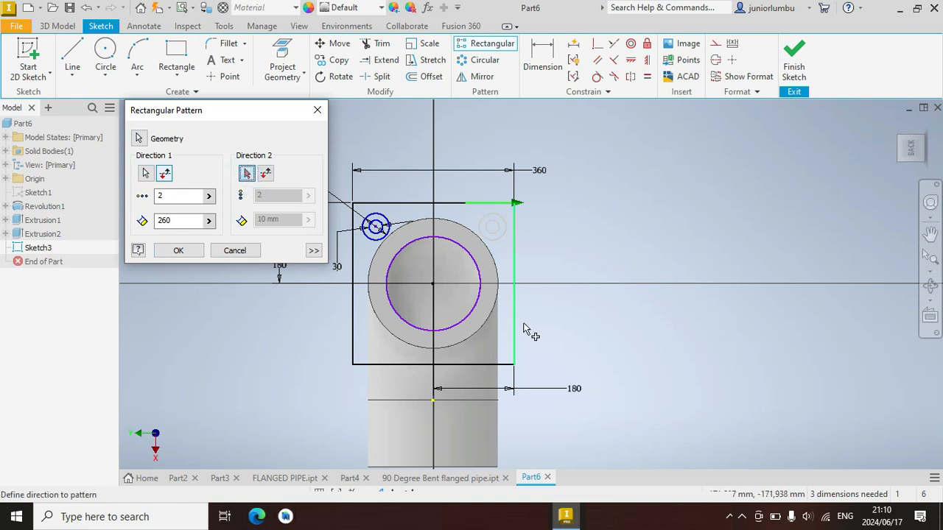
click(513, 264)
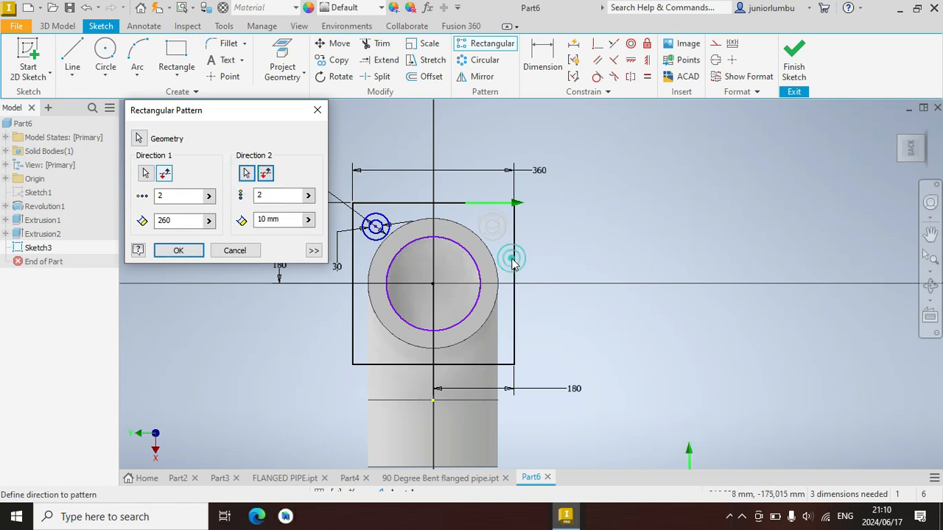
click(288, 220)
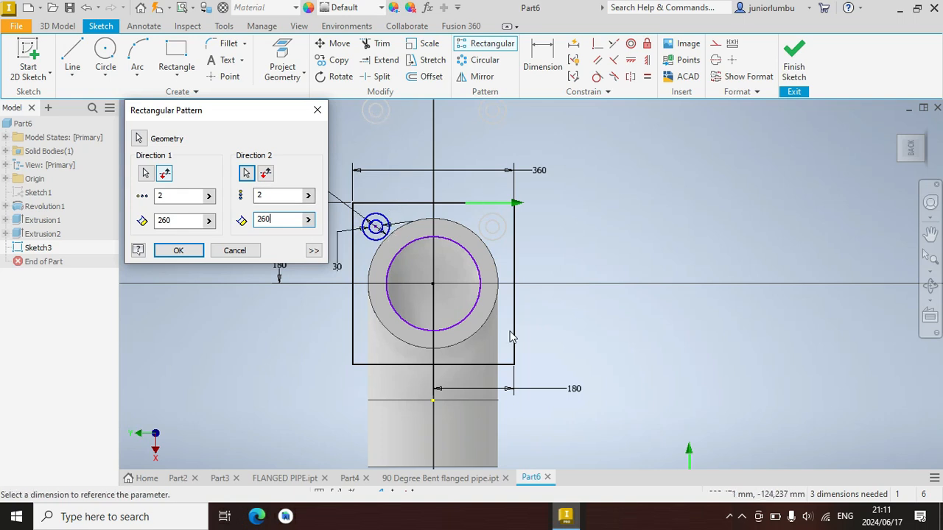
click(265, 177)
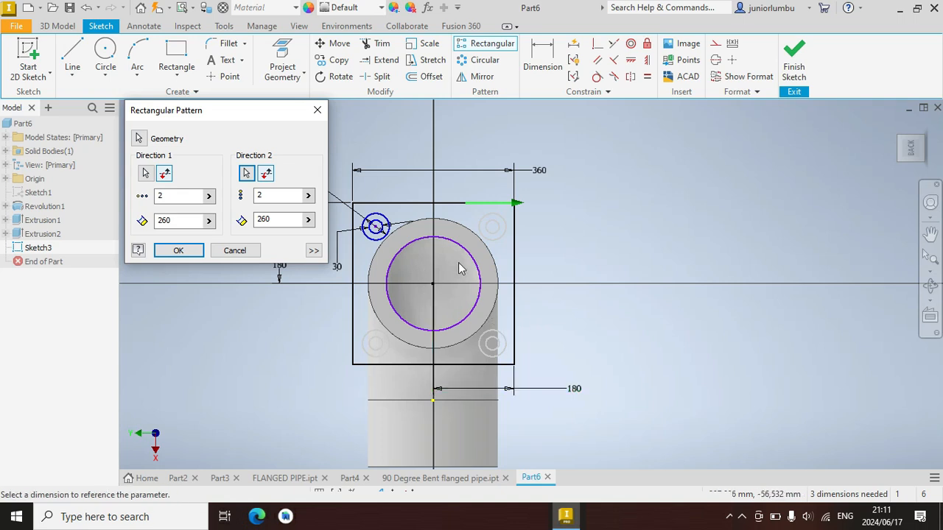
scroll(442, 280, down, 2)
scroll(434, 268, up, 3)
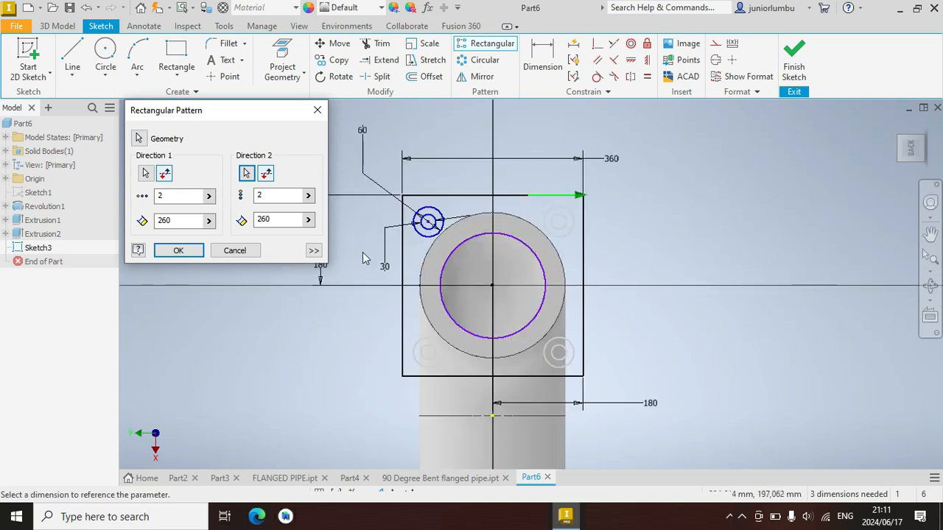
click(179, 252)
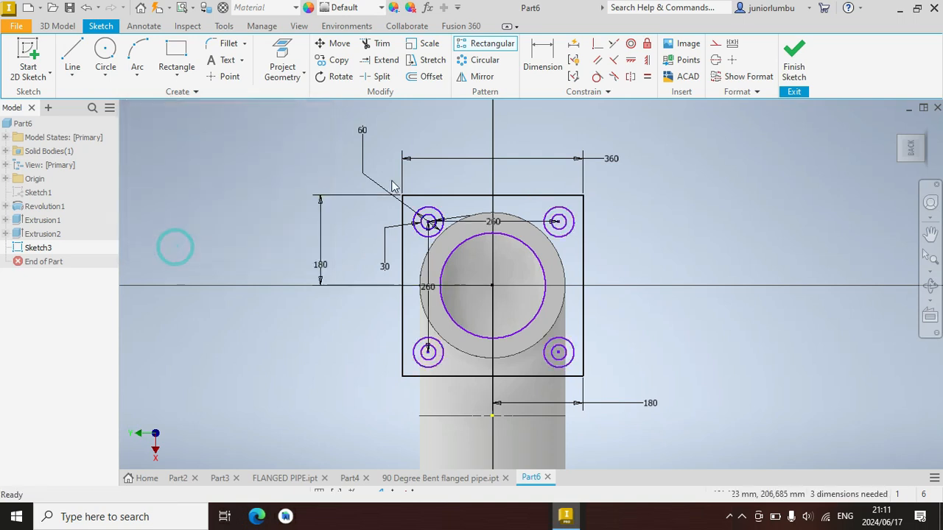
Dimension the horizontal distance between the upper-left corner circles' centre and the pipe centre as 130 mm
key(d)
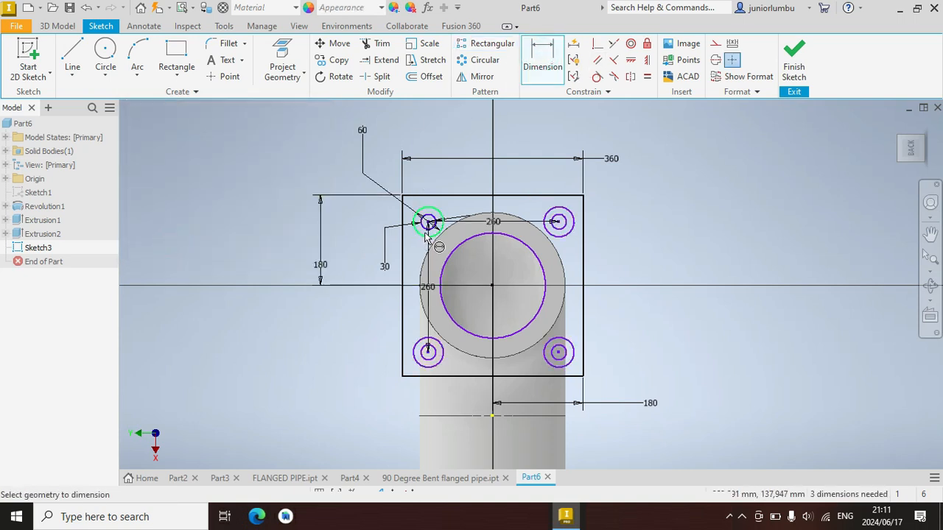
click(492, 286)
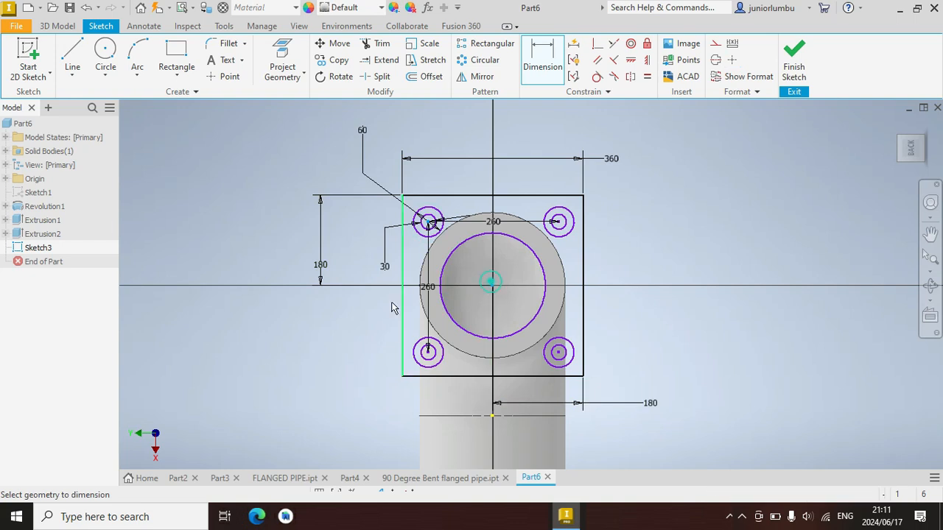
click(298, 318)
text(1)
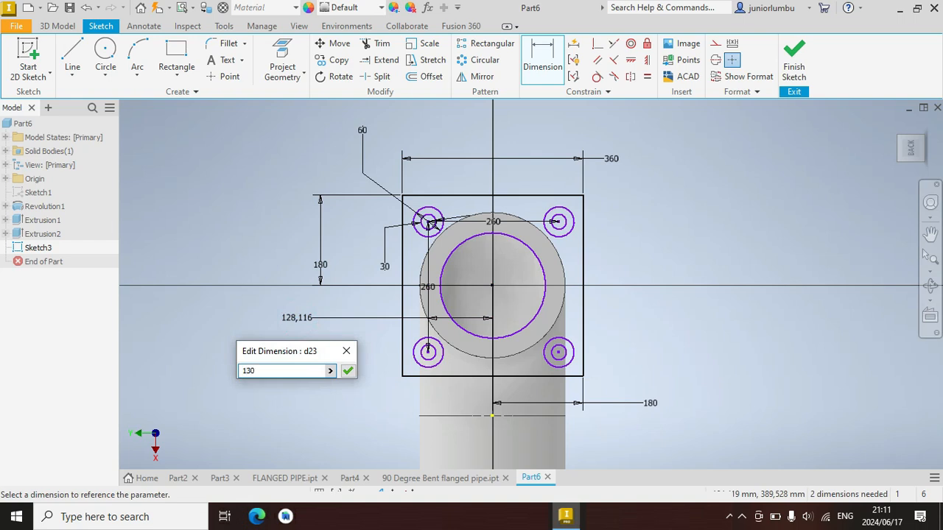
text(30)
key(Return)
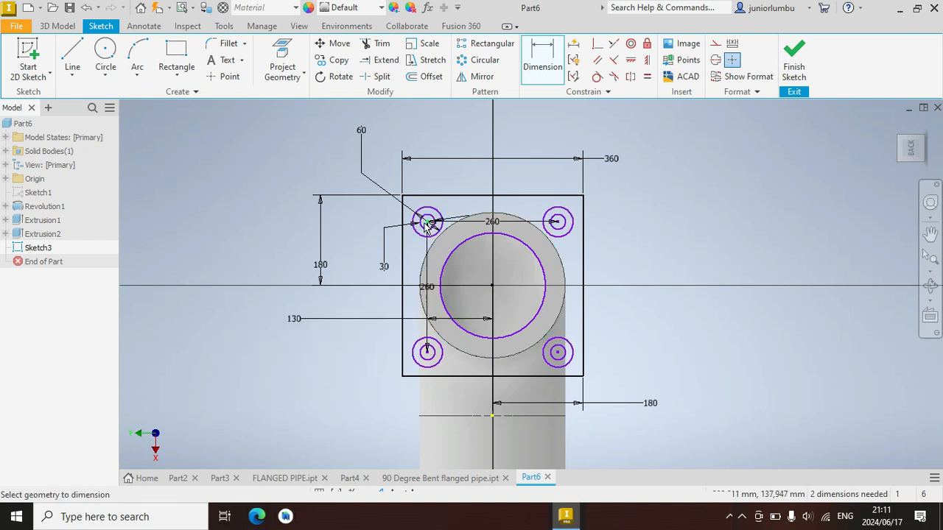
Dimension the vertical distance between the upper-left corner circles' centre and the pipe centre as 130 mm
click(426, 222)
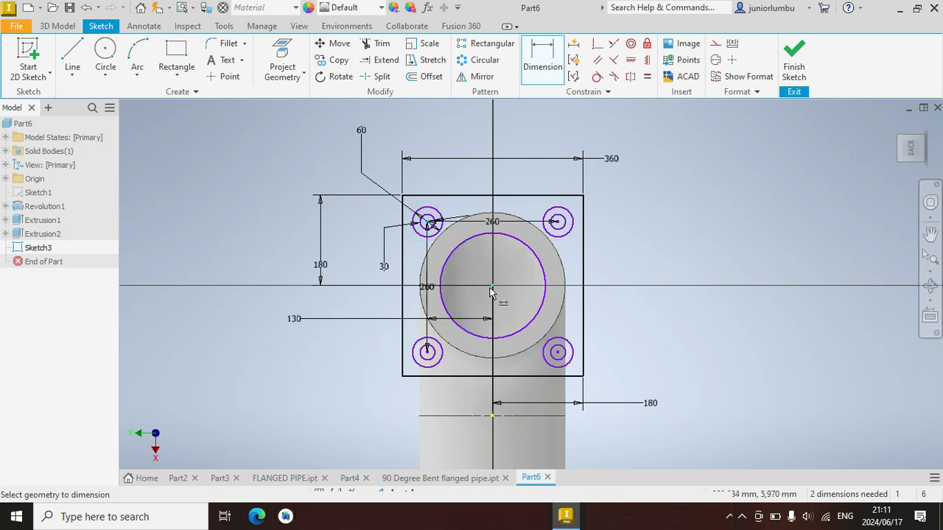
click(503, 289)
click(674, 264)
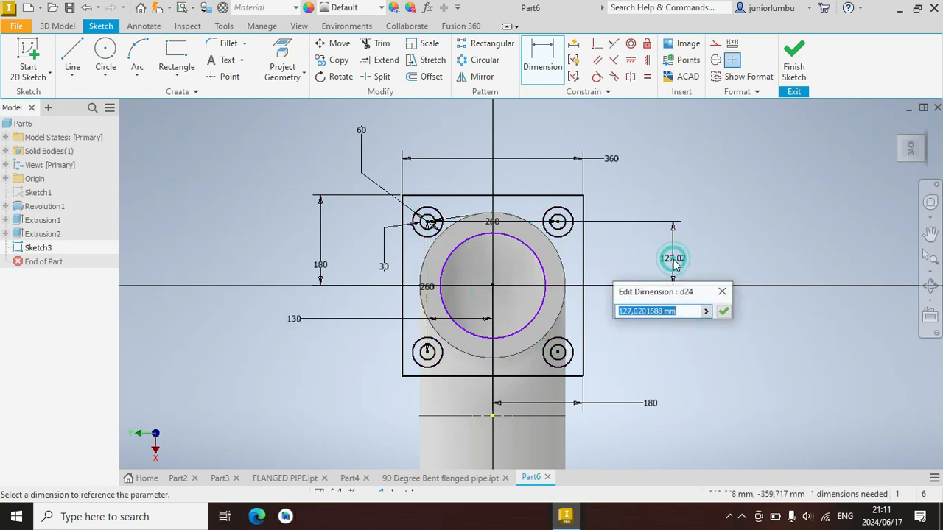
text(130)
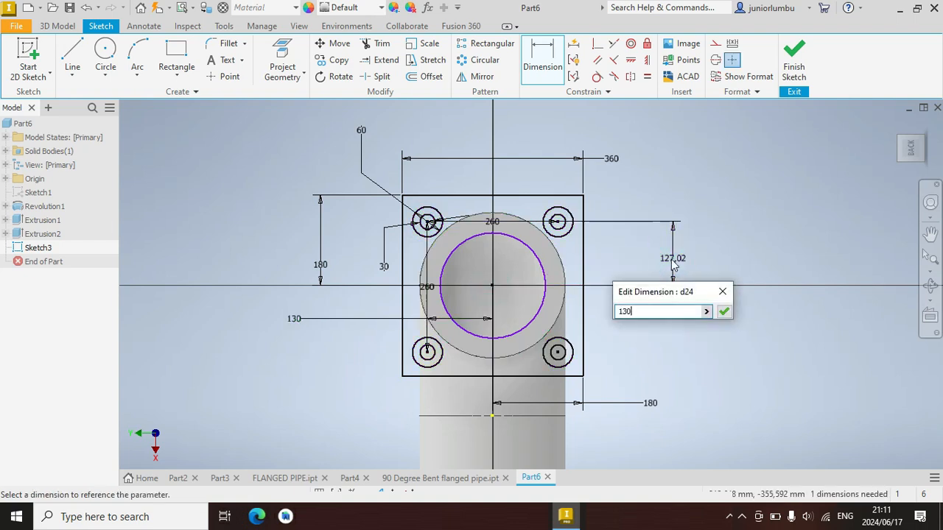
key(Return)
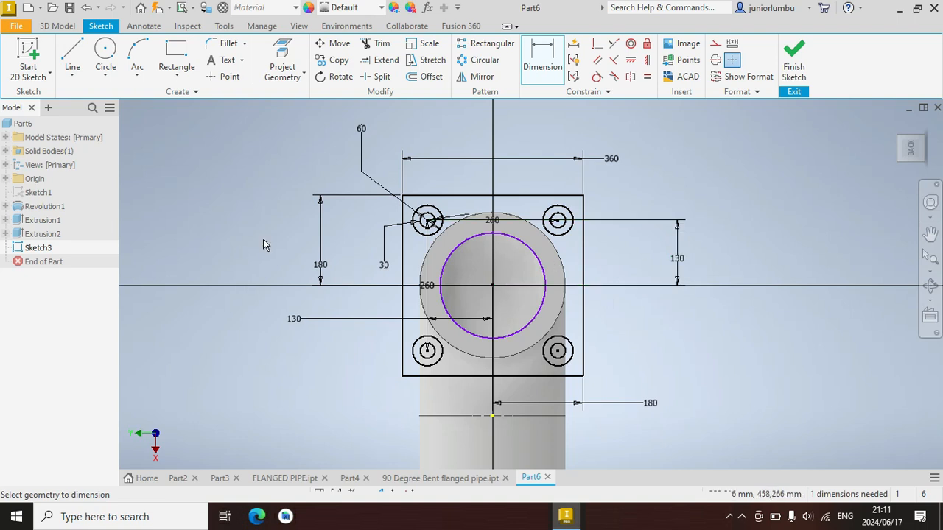
Extrude all regions of the square flange sketch 50 mm in the flipped direction, joined to the pipe, and keep Extrude active
scroll(384, 233, up, 3)
scroll(435, 278, down, 3)
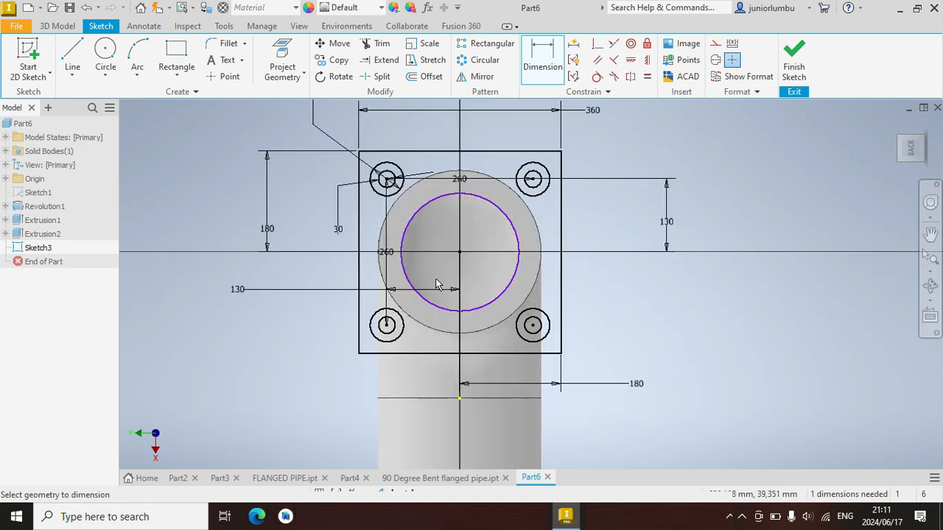
click(58, 25)
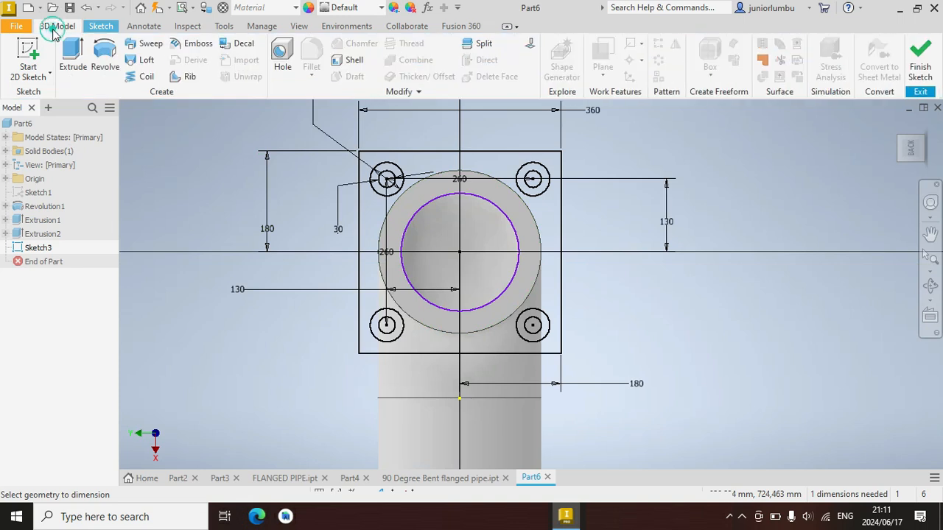
click(71, 54)
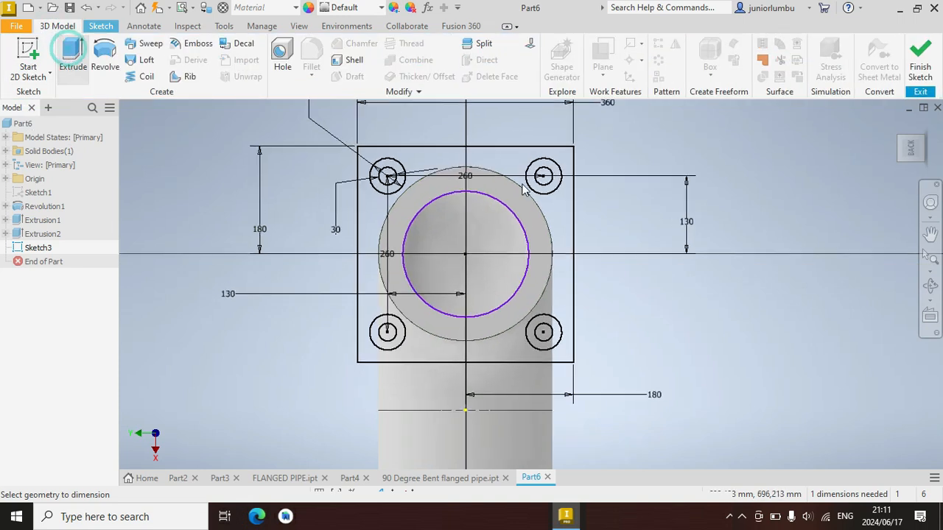
scroll(609, 225, down, 3)
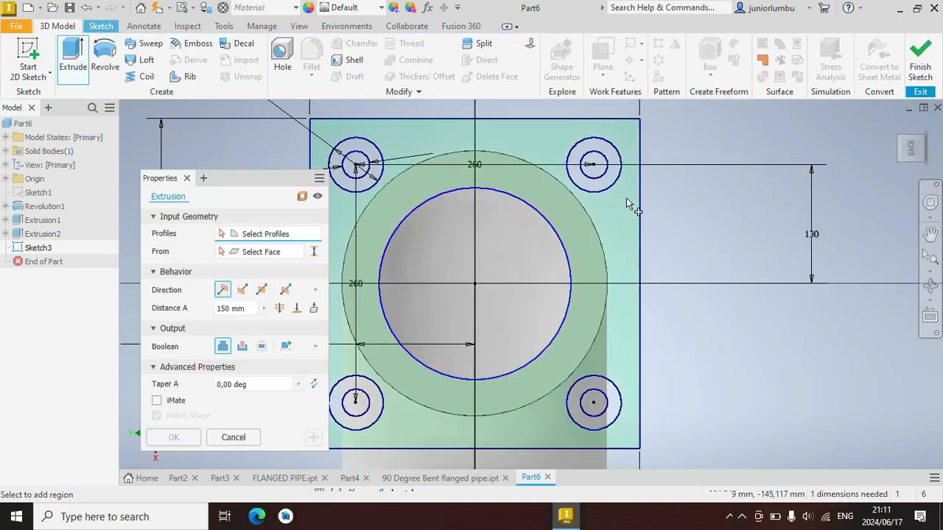
click(640, 136)
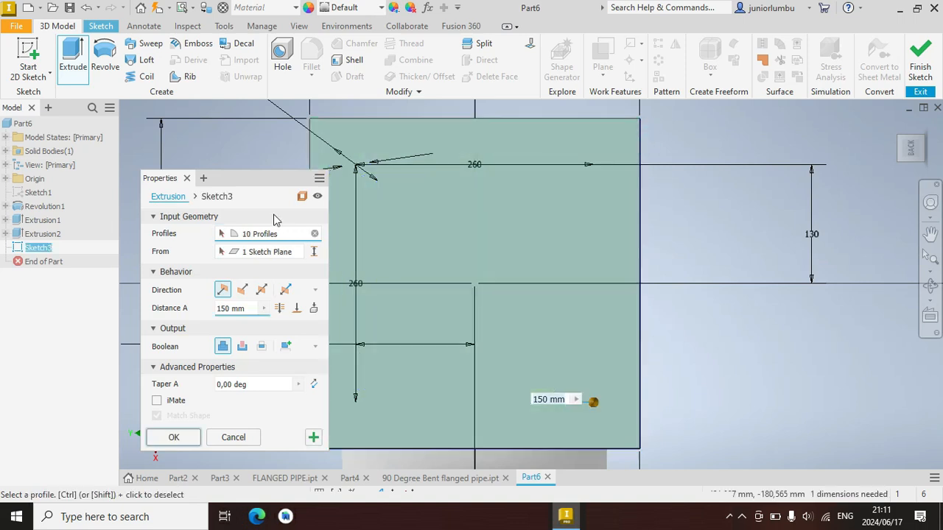
click(241, 290)
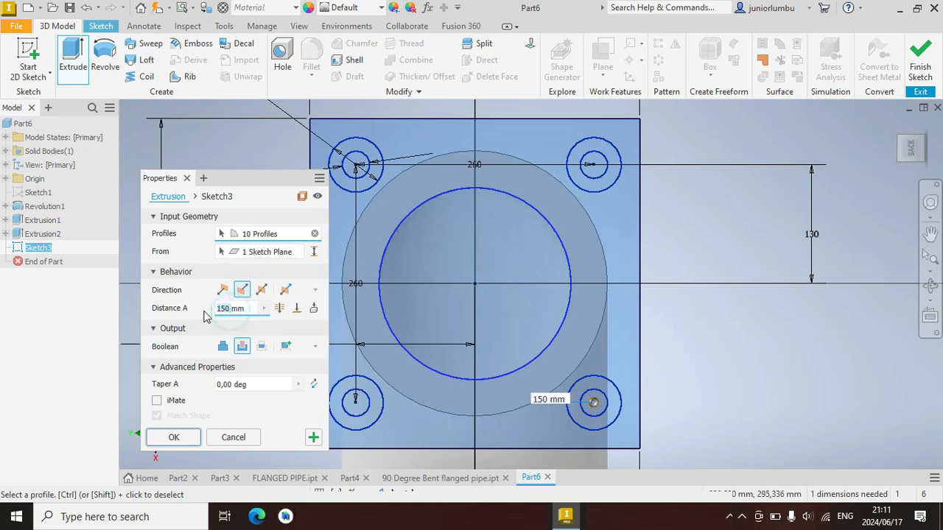
text(50mm)
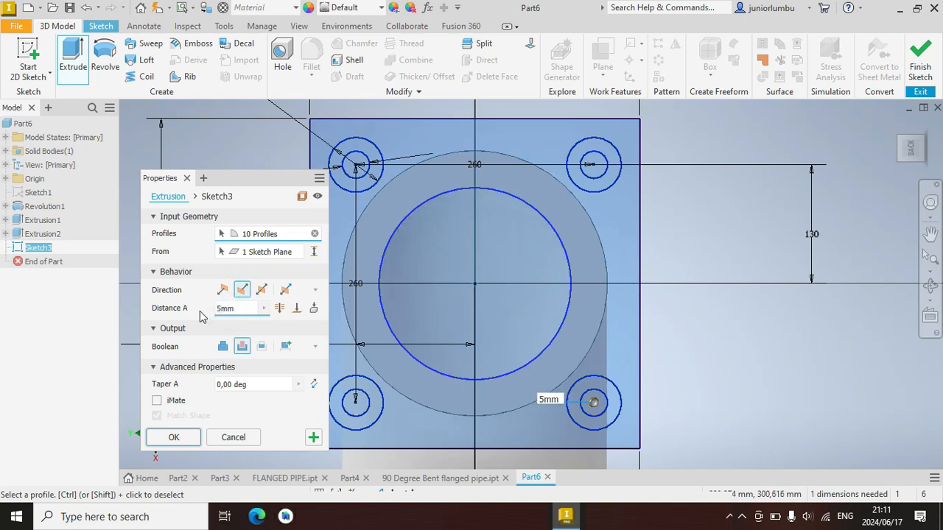
scroll(565, 318, up, 2)
scroll(565, 318, up, 2)
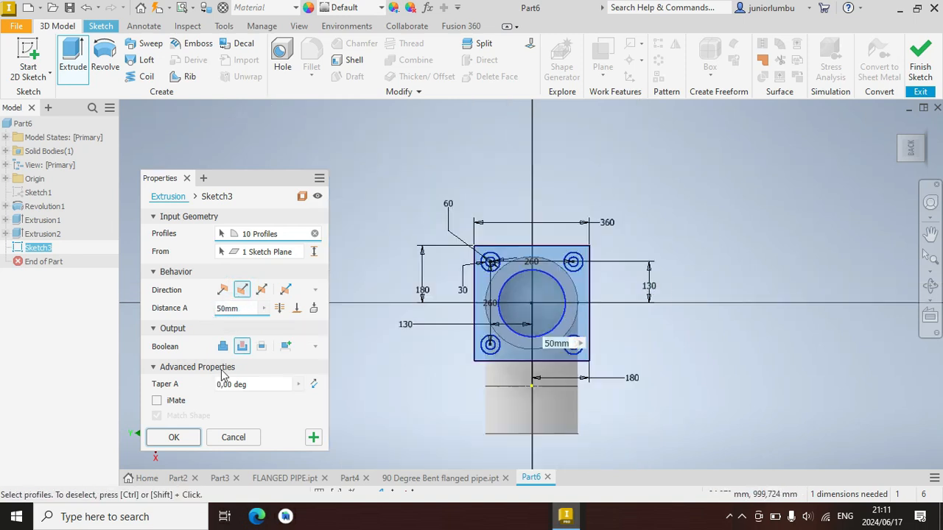
click(222, 346)
drag(913, 147, 934, 152)
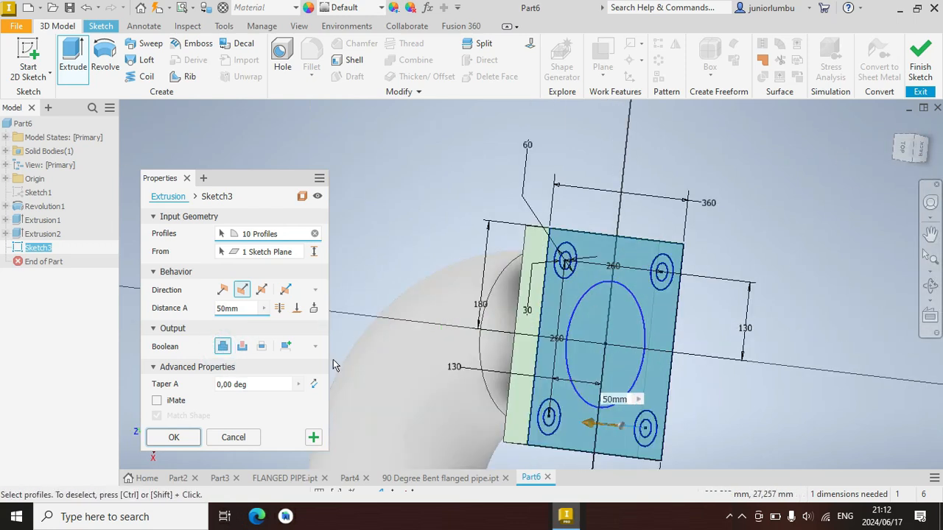
click(313, 437)
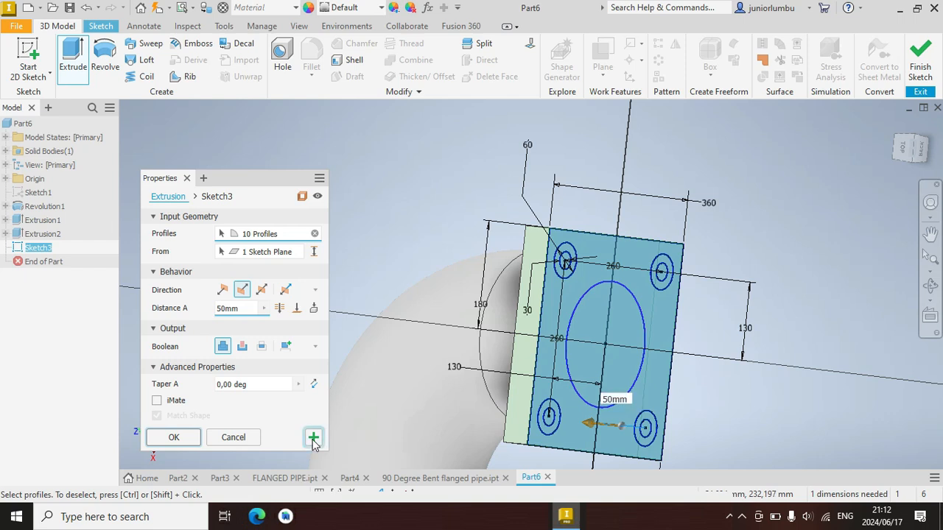
Cut the central bore and the four 30 mm corner circles 50 mm through the flange, keeping Extrude active
click(596, 322)
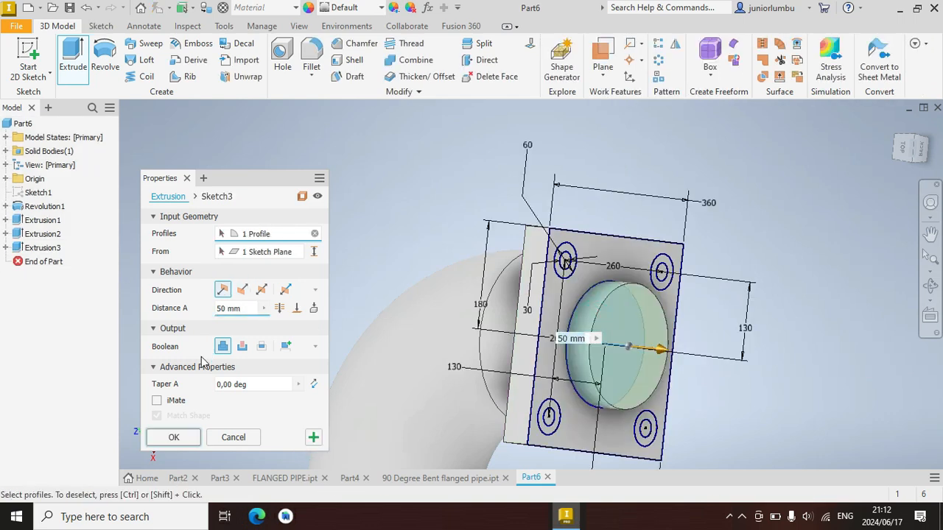
click(242, 290)
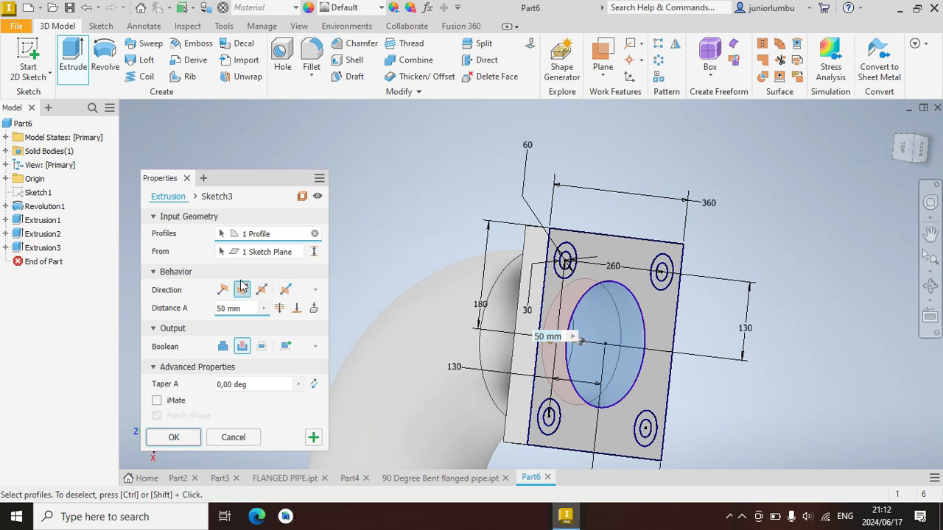
scroll(567, 265, down, 2)
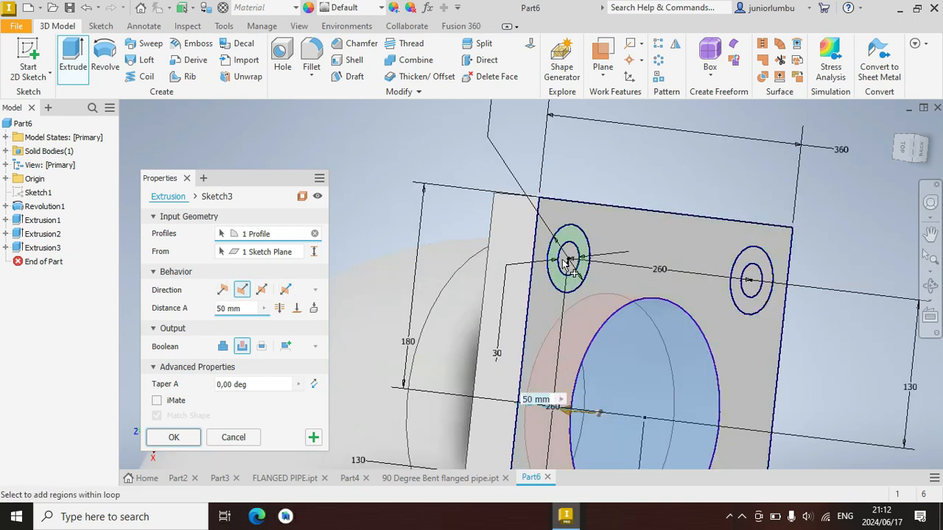
click(566, 259)
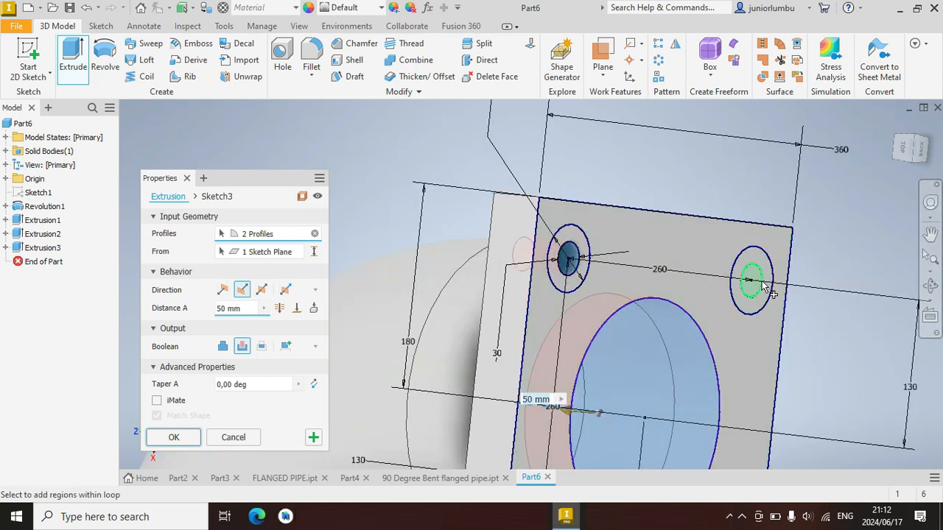
scroll(756, 285, up, 3)
scroll(661, 368, down, 3)
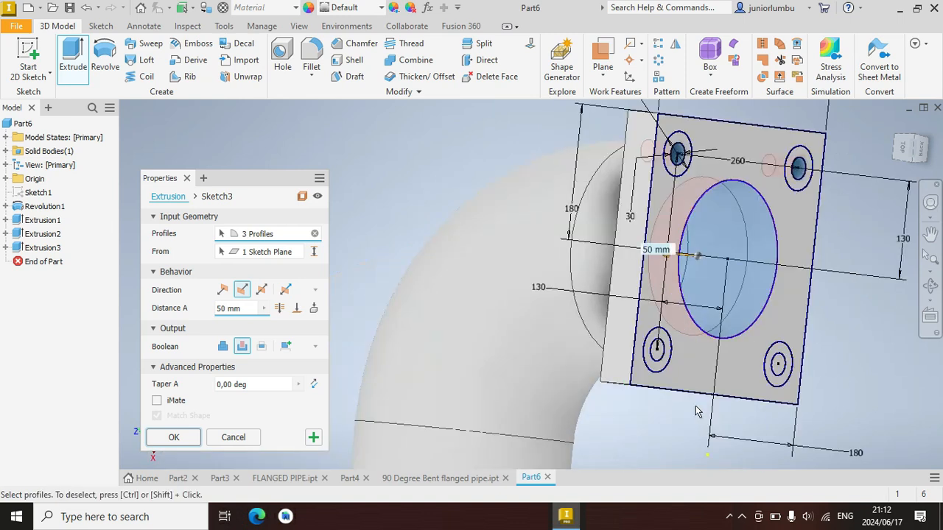
click(659, 359)
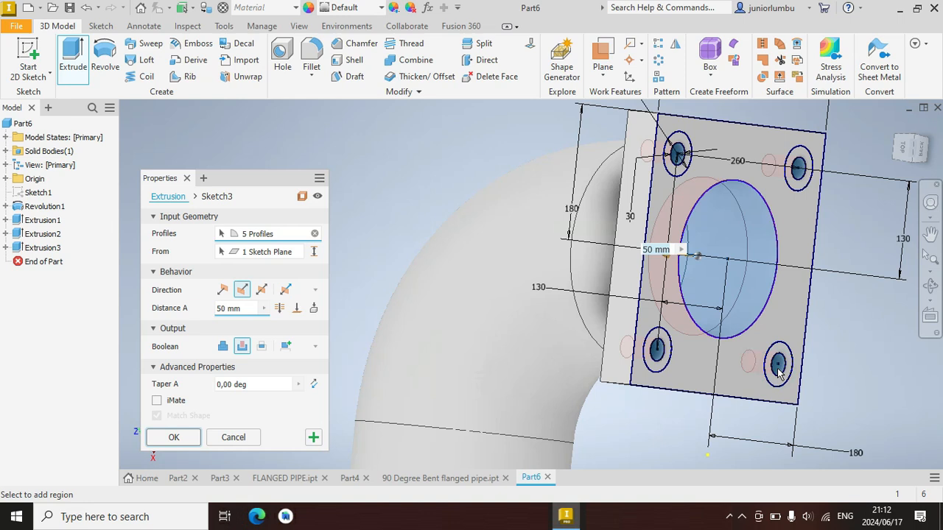
scroll(674, 156, down, 2)
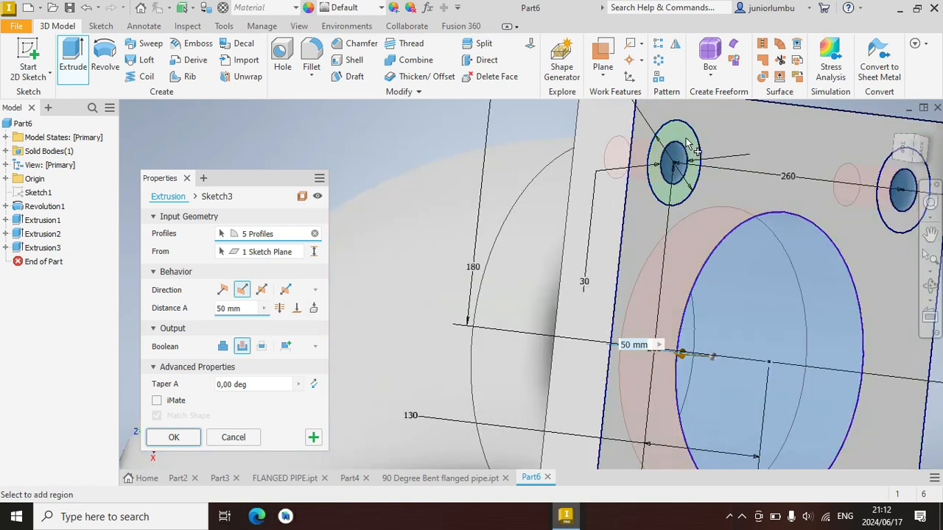
click(313, 437)
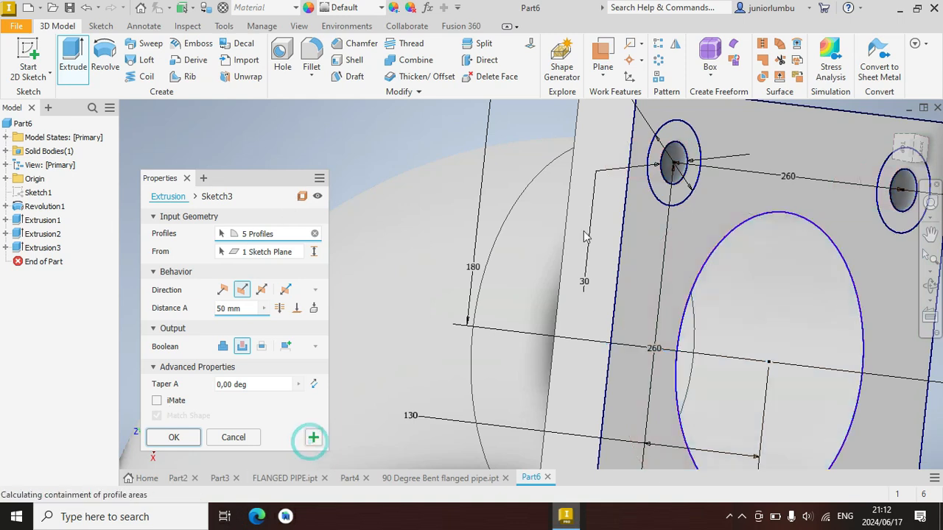
Cut the four rings between the 30 mm and 60 mm corner circles 10 mm deep into the flange as counterbores
click(685, 168)
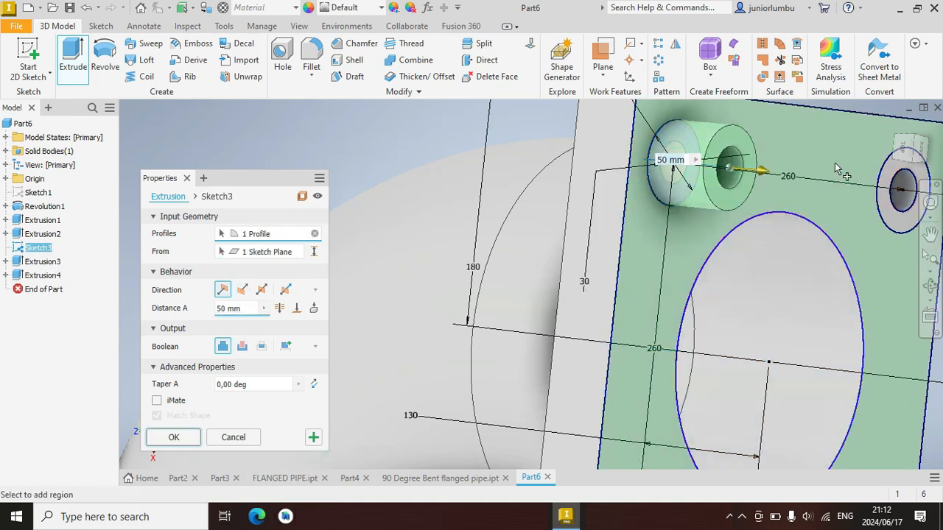
click(901, 156)
scroll(845, 241, down, 4)
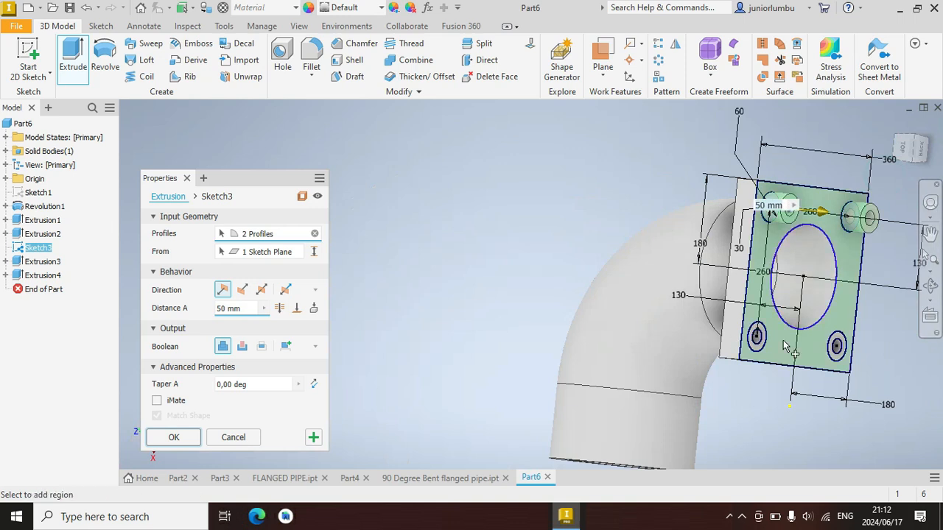
scroll(785, 346, up, 5)
click(741, 298)
scroll(742, 302, down, 4)
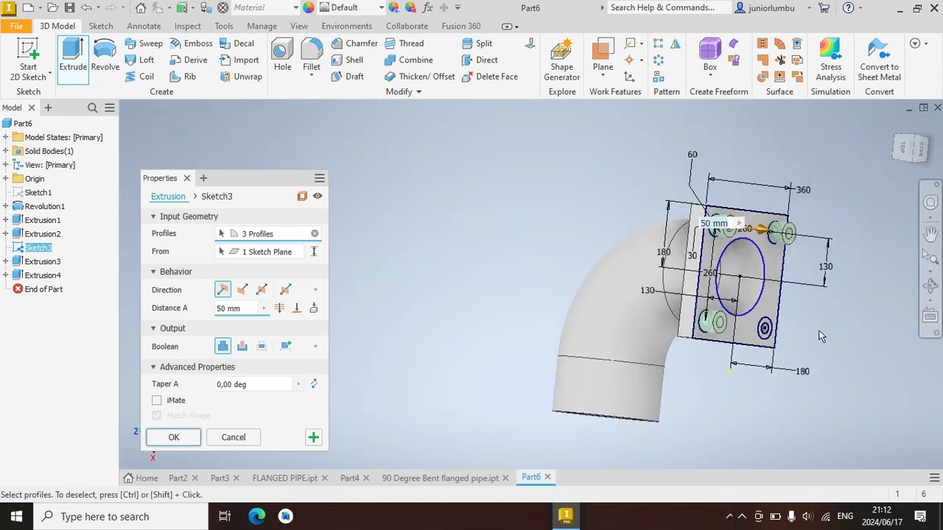
scroll(762, 342, up, 4)
click(766, 344)
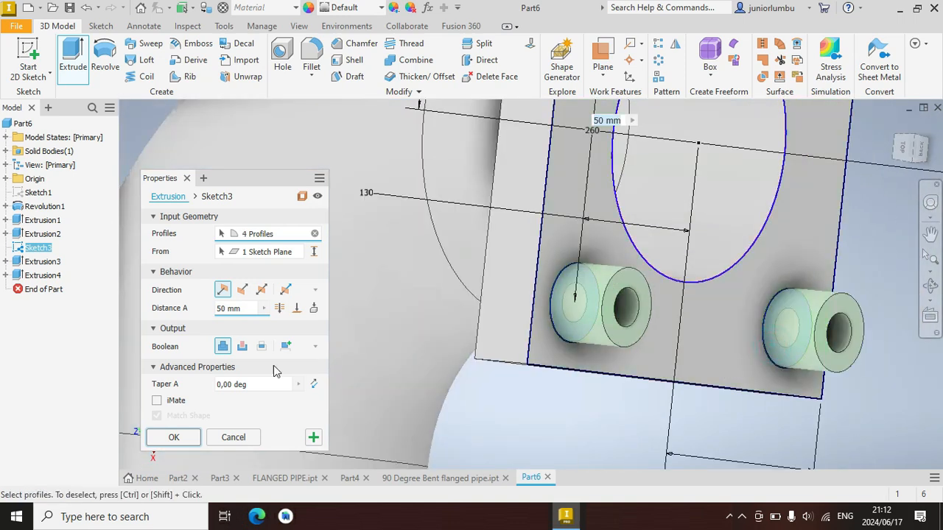
double_click(242, 308)
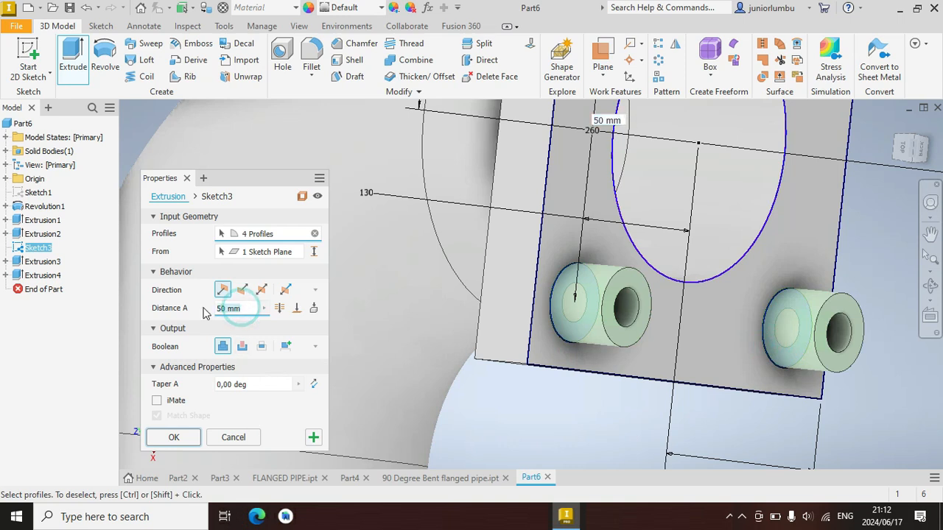
text(1)
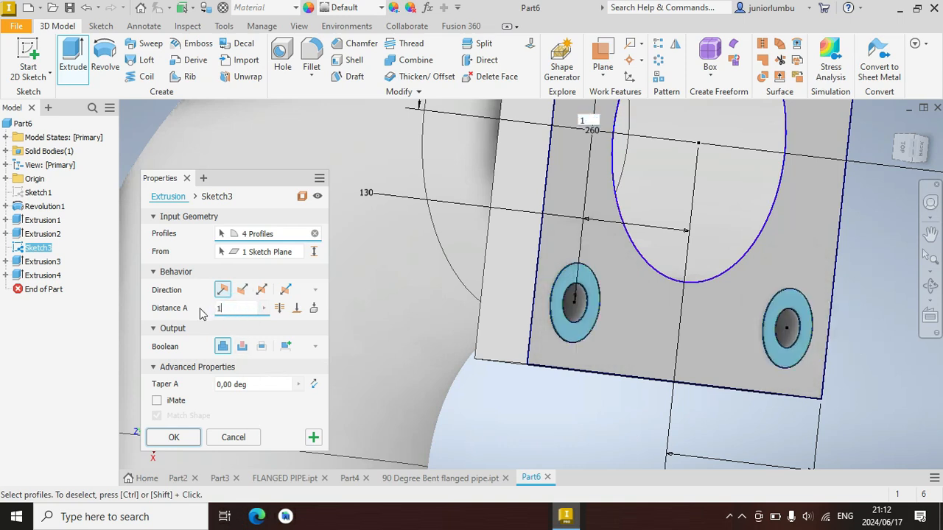
click(242, 290)
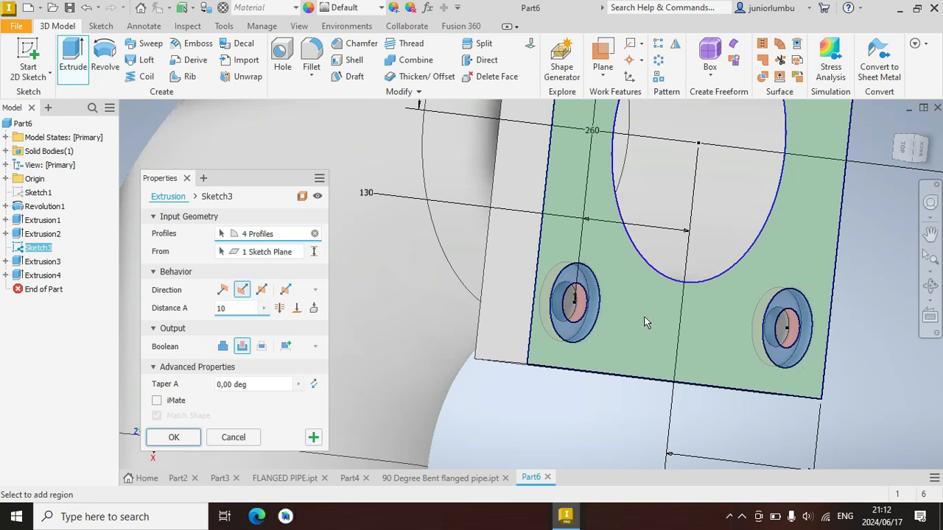
scroll(826, 234, down, 5)
drag(922, 156, 917, 157)
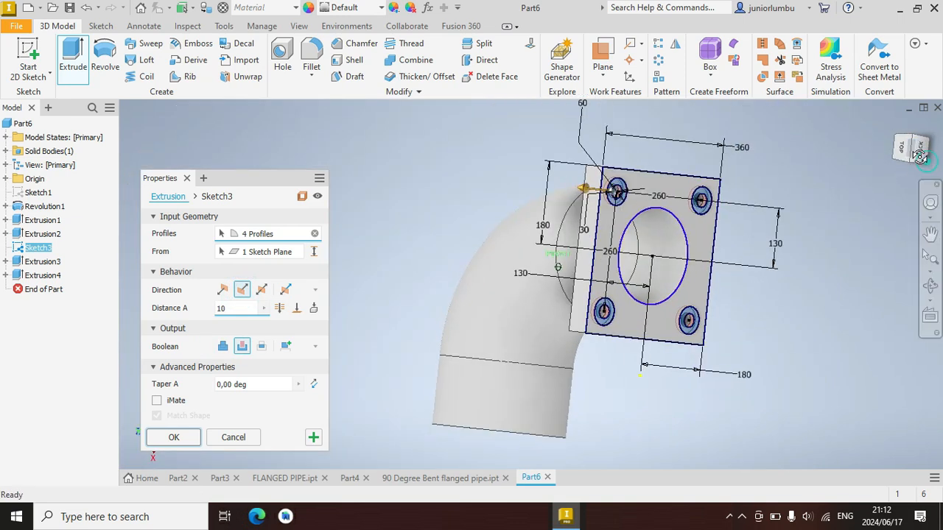
click(918, 162)
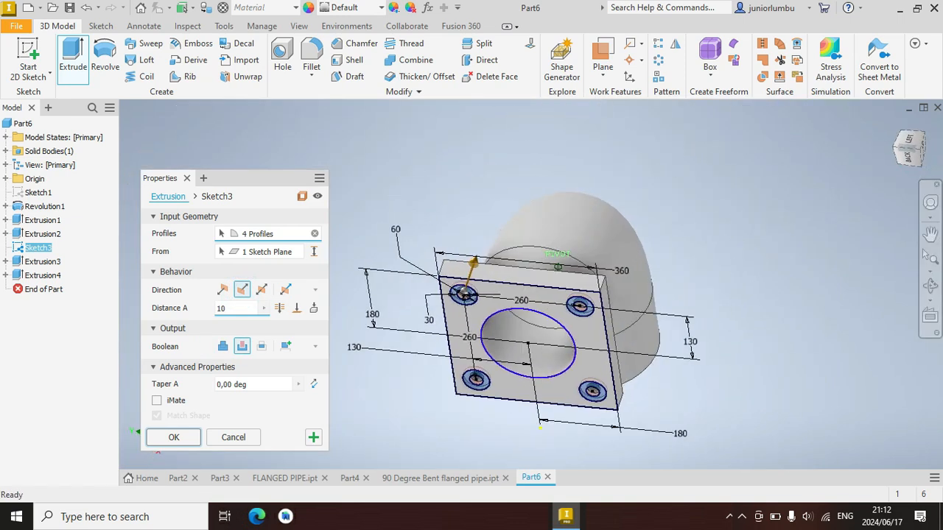
click(177, 440)
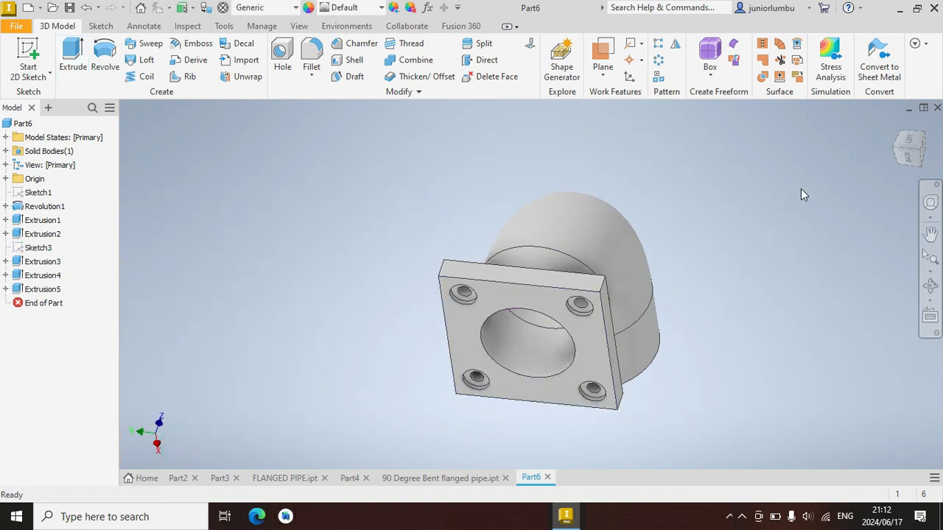
Start a sketch on the pipe's unflanged end face and draw a rectangle about 377 mm wide around the pipe
drag(905, 142, 914, 168)
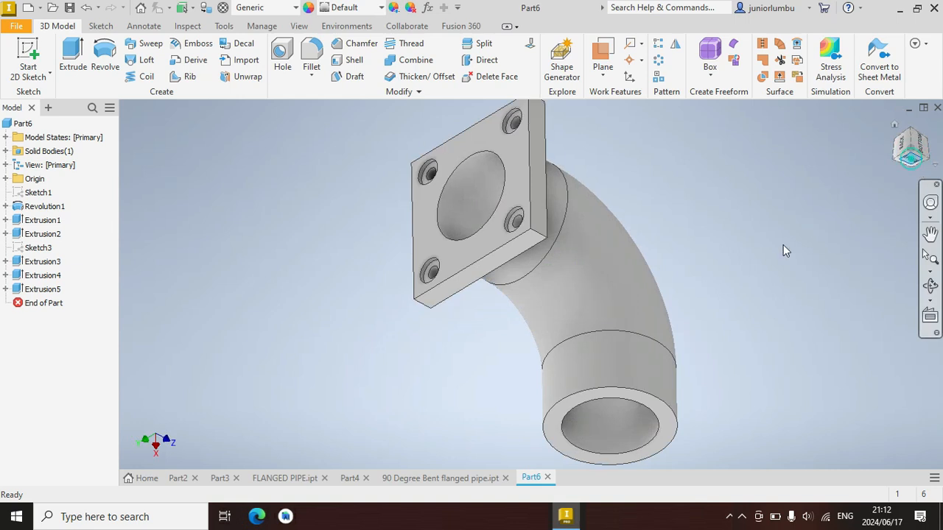
scroll(626, 317, down, 3)
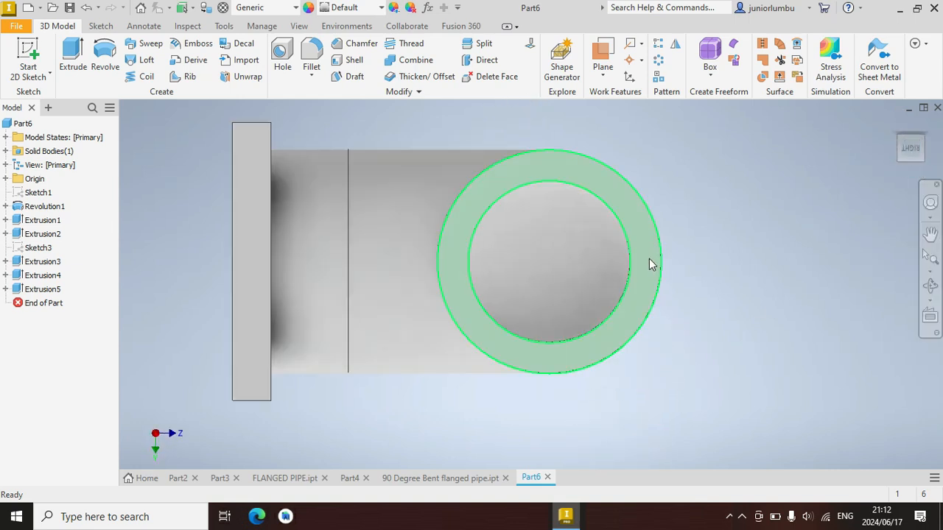
right_click(650, 264)
click(654, 303)
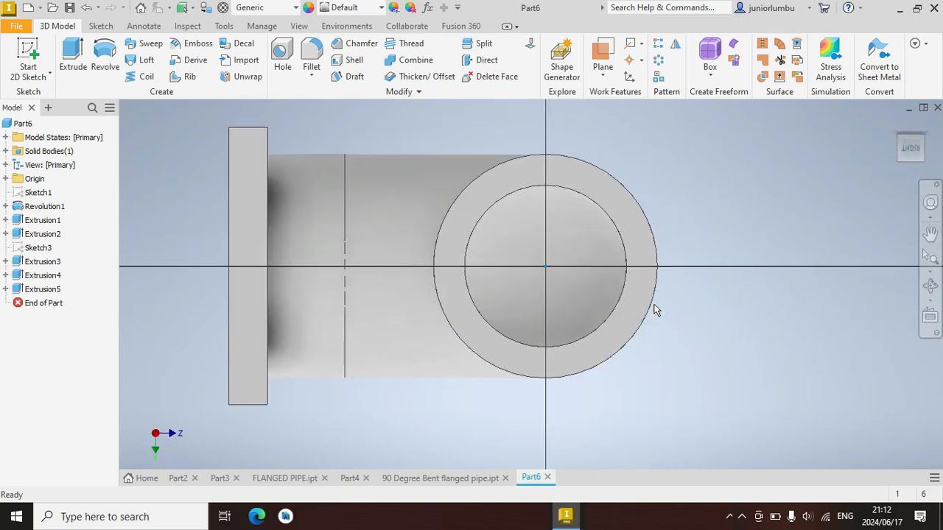
click(175, 50)
click(402, 136)
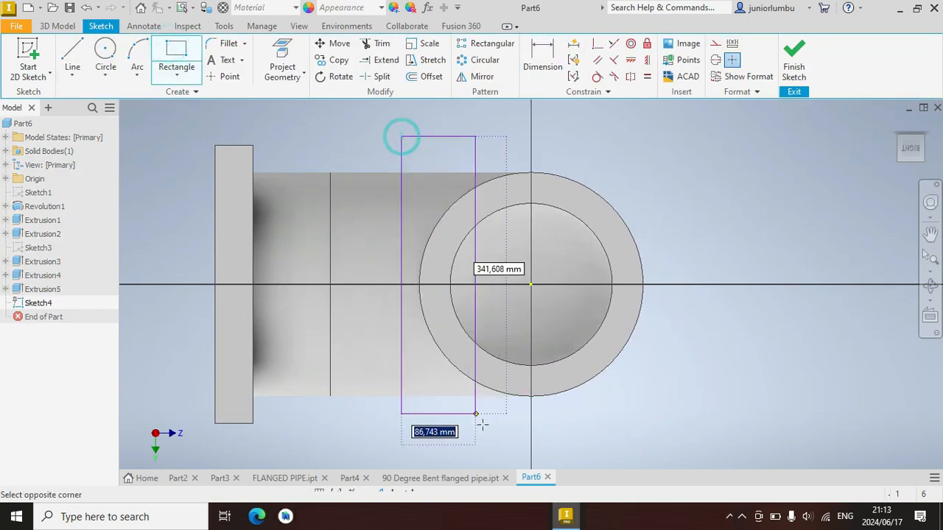
click(686, 427)
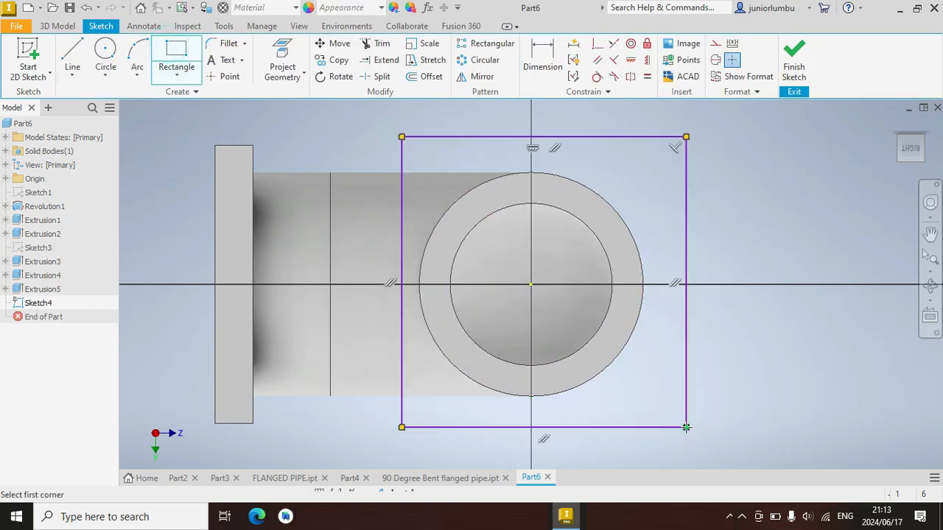
Draw a circle at the pipe centre over the bore and dimension its diameter as 210 mm
click(105, 48)
click(530, 284)
click(500, 211)
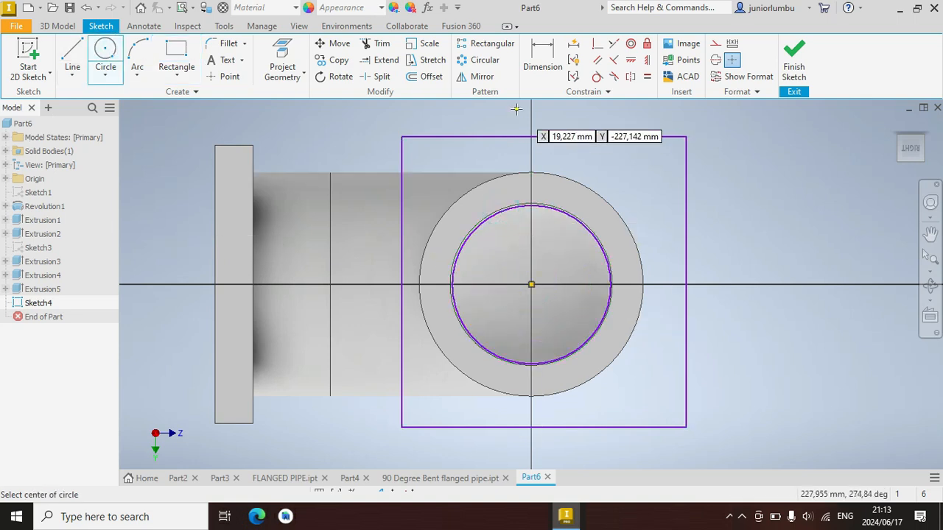
click(545, 59)
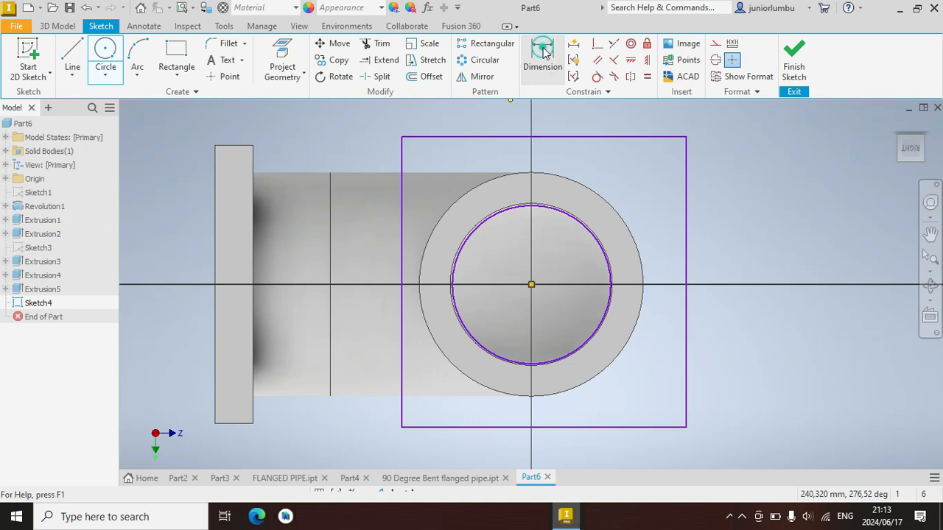
click(561, 219)
click(742, 224)
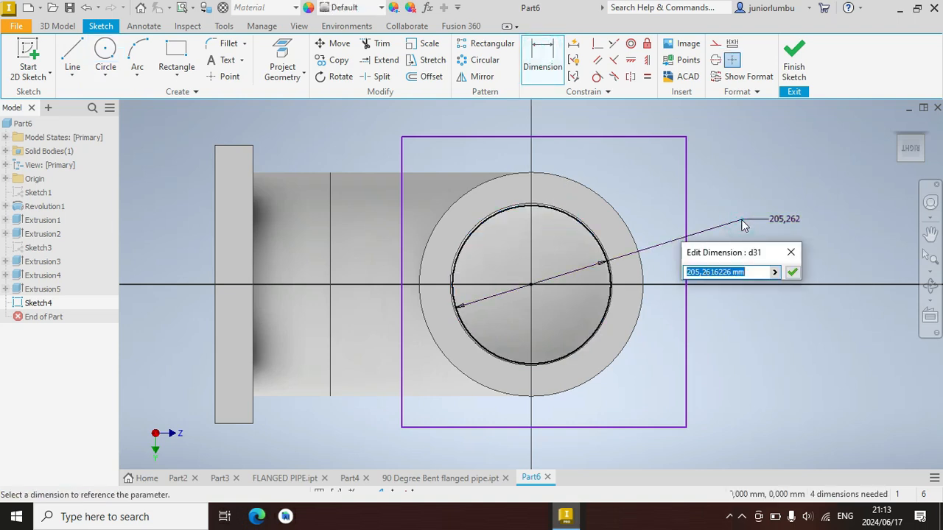
text(2)
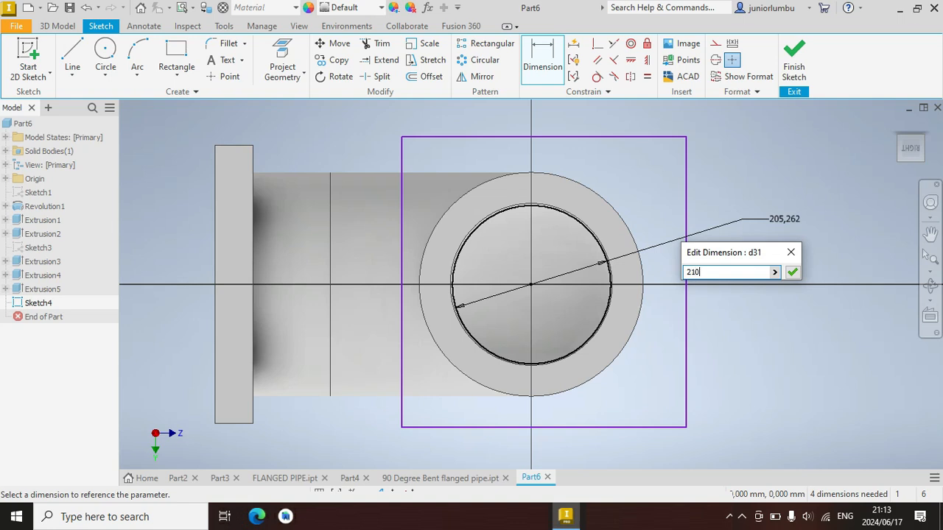
text(10)
key(Return)
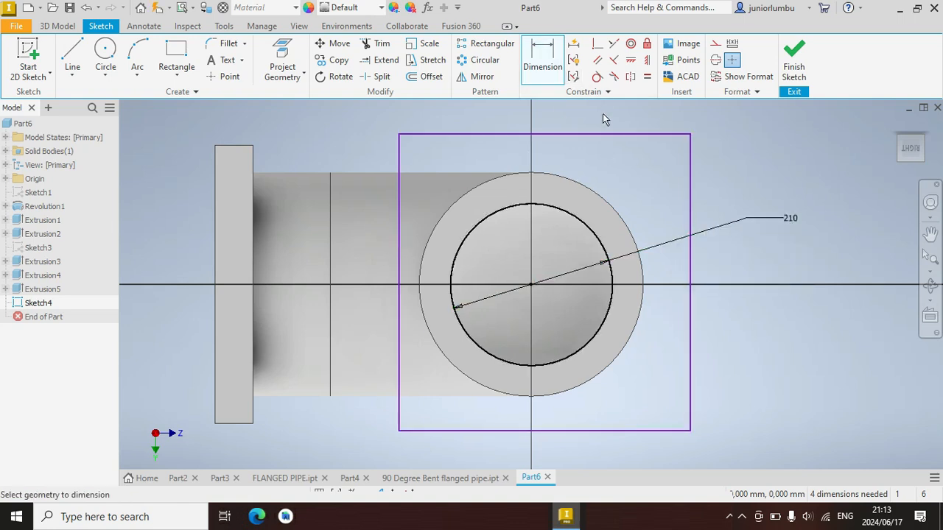
Dimension the rectangle's upper edge as 360 mm and make its adjacent side equal in length
click(603, 134)
click(767, 158)
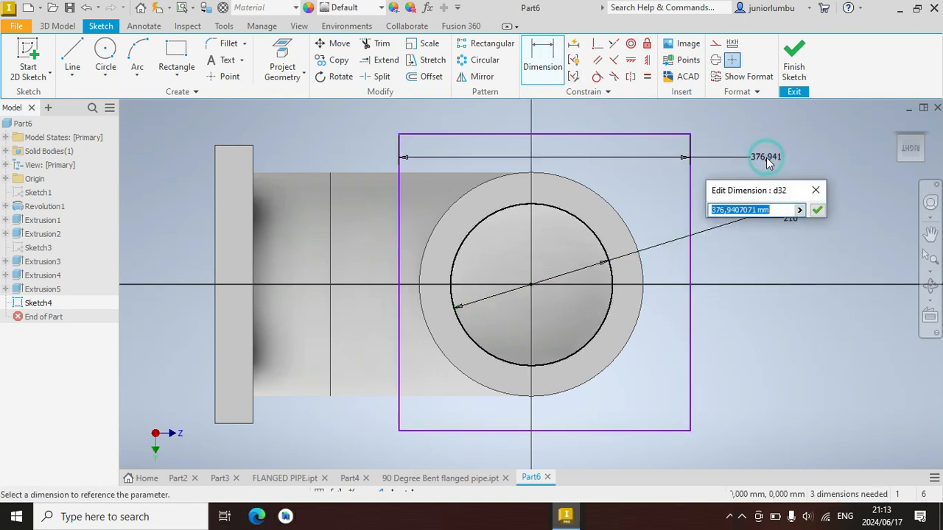
text(360)
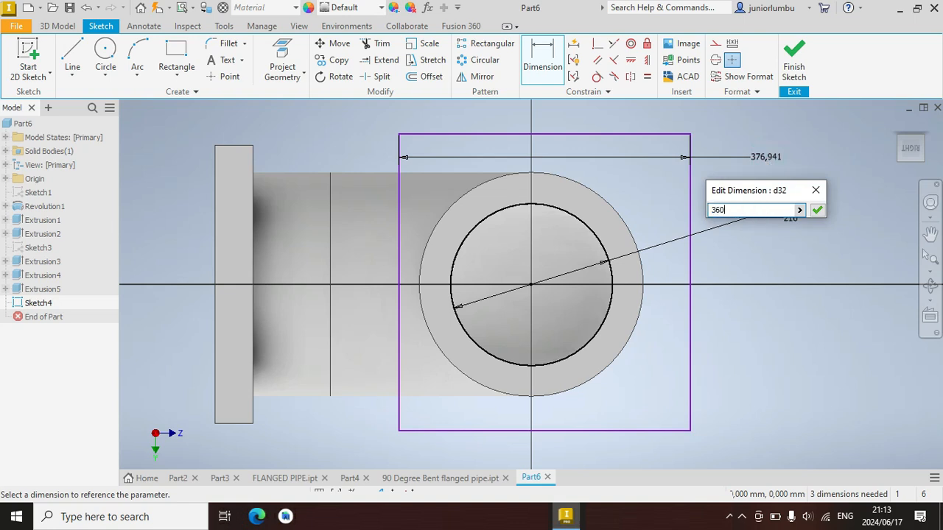
key(Return)
click(647, 77)
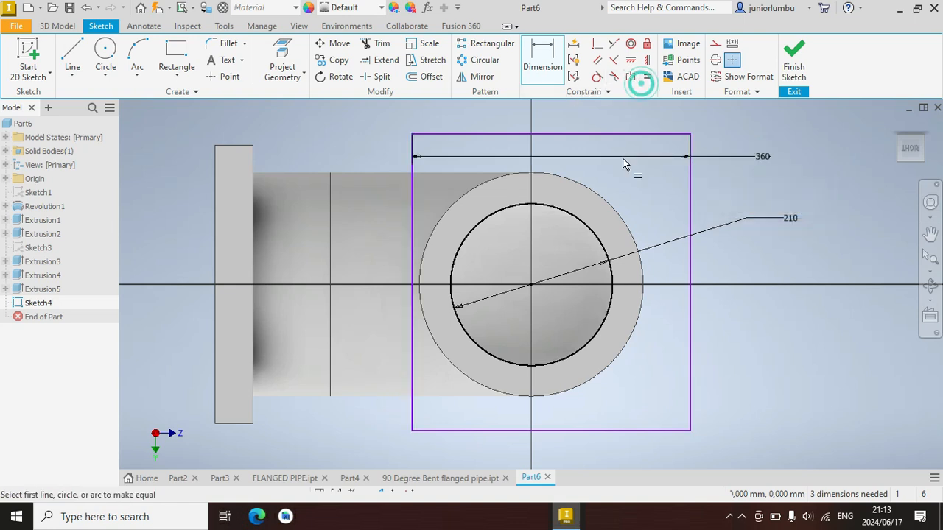
click(590, 136)
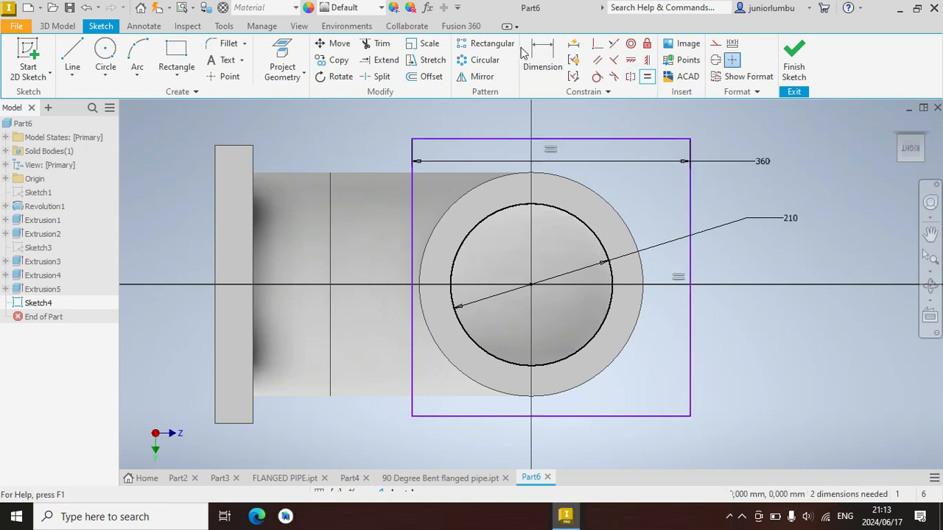
Dimension the vertical distance from the square's upper edge to the pipe centre as 180 mm
click(542, 59)
click(572, 138)
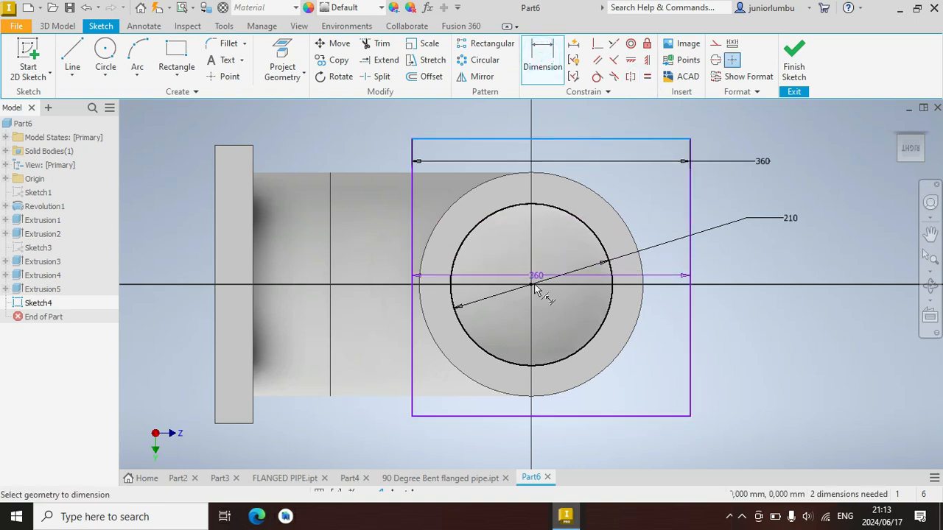
click(528, 287)
click(816, 243)
text(180)
key(Return)
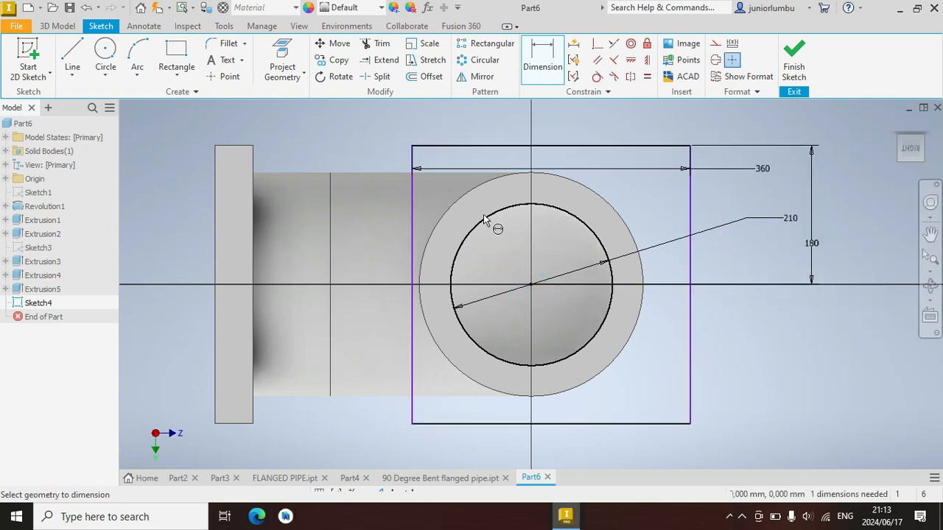
Dimension the horizontal distance from the square's left edge to the pipe centre as 180 mm
click(413, 232)
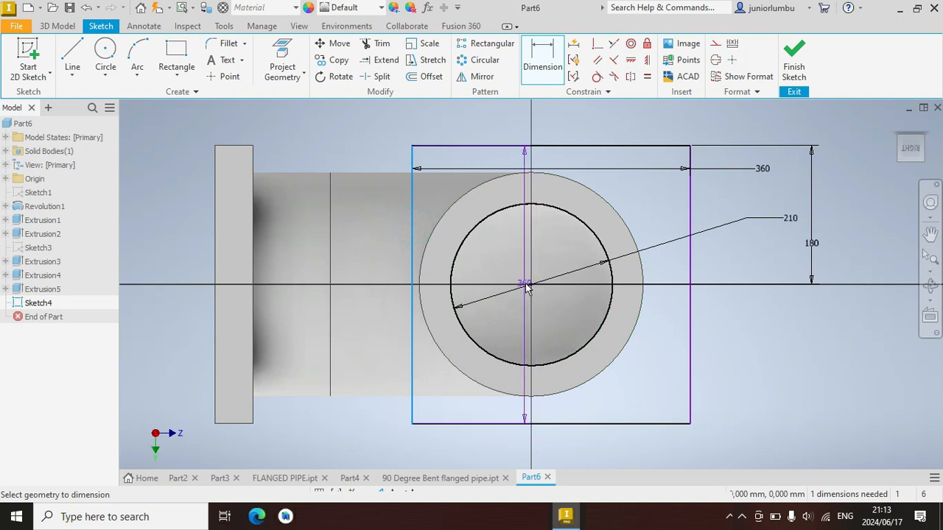
click(530, 285)
click(323, 445)
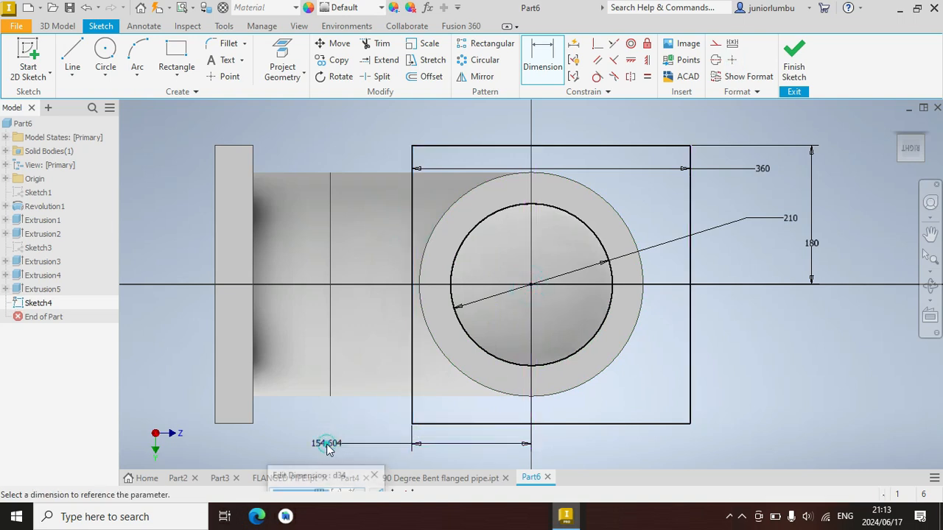
text(180)
key(Return)
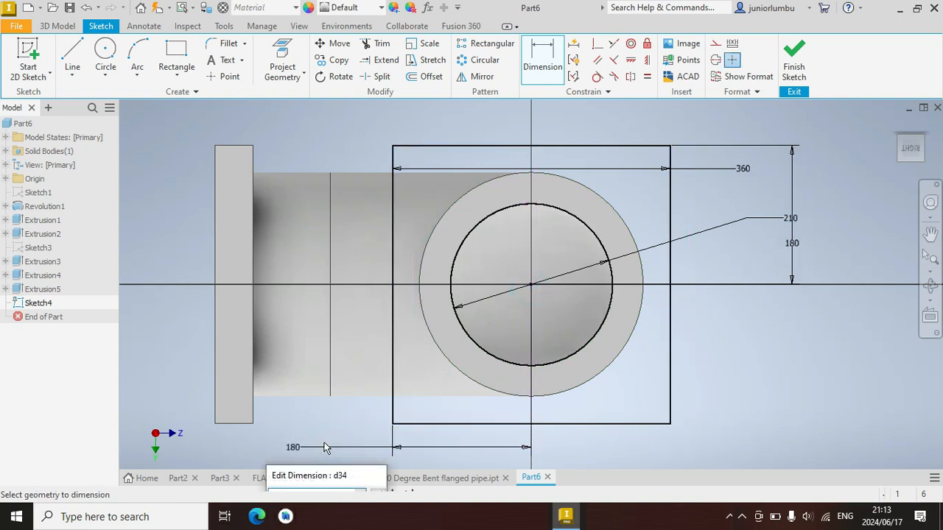
Draw two concentric circles inside the square near its upper-left corner
click(105, 57)
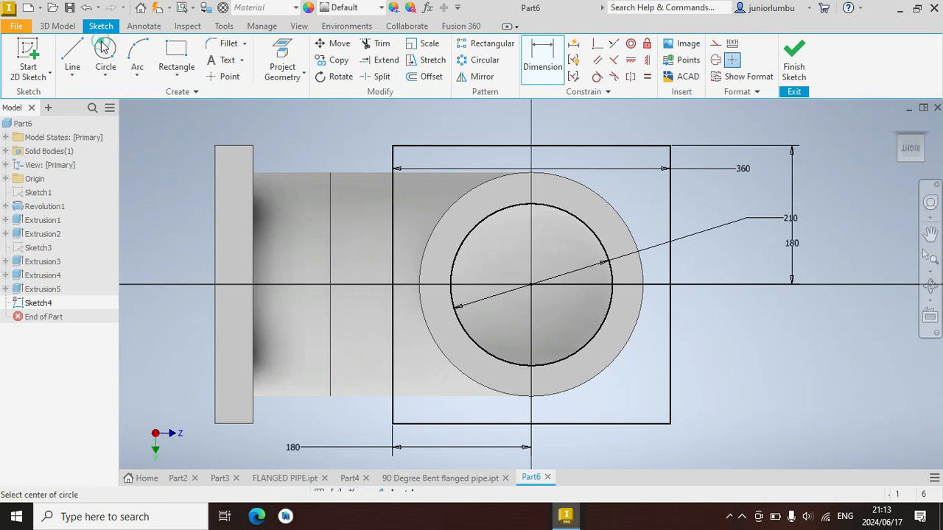
click(431, 162)
click(418, 157)
click(432, 161)
click(433, 156)
Dimension the vertical distance between the small concentric circles' centre and the pipe centre as 130 mm
click(536, 64)
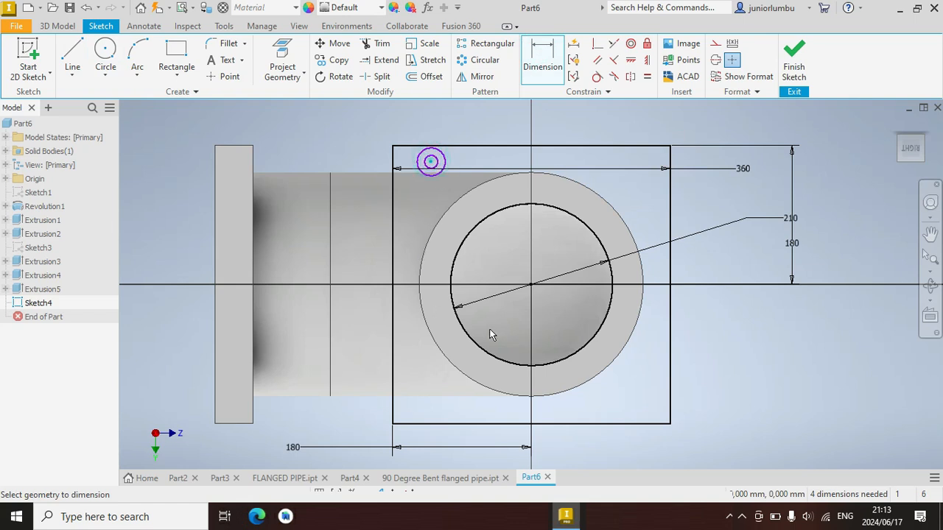
click(528, 283)
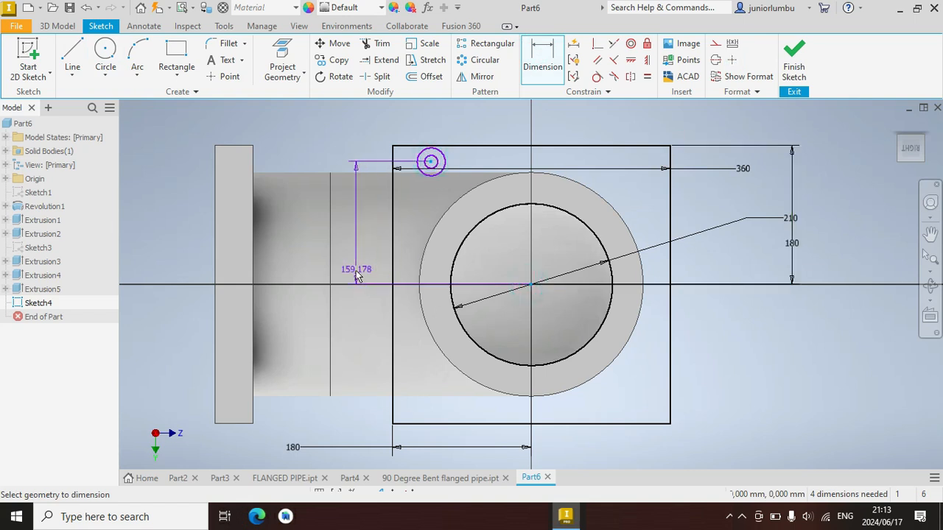
click(346, 267)
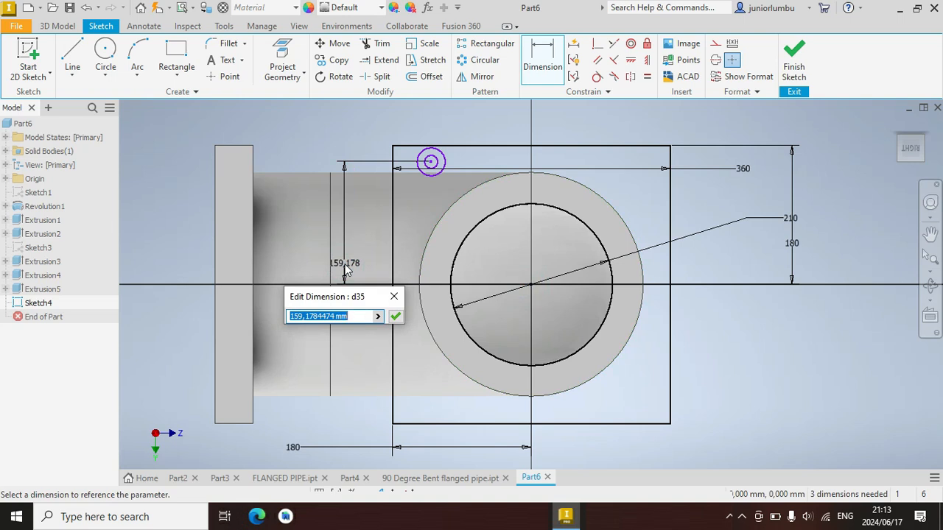
text(130)
key(Return)
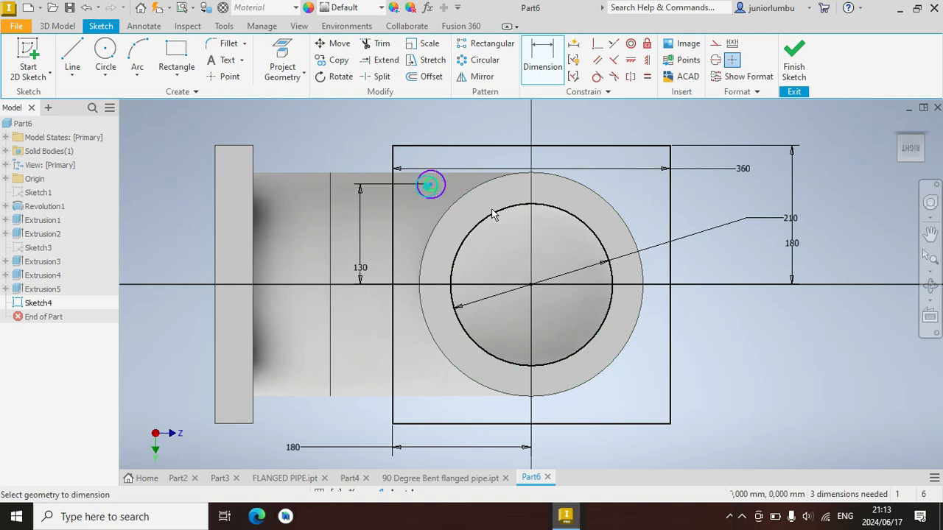
Dimension the horizontal distance between the small concentric circles' centre and the pipe centre as 130 mm
click(531, 284)
click(510, 127)
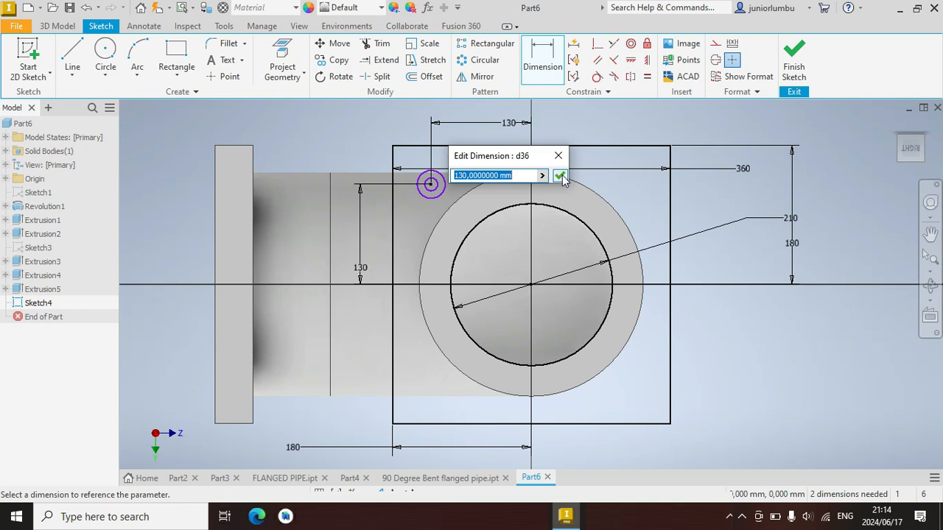
click(560, 176)
Dimension the small concentric circles' diameters as 60 mm for the outer one and 30 mm for the inner one
click(430, 183)
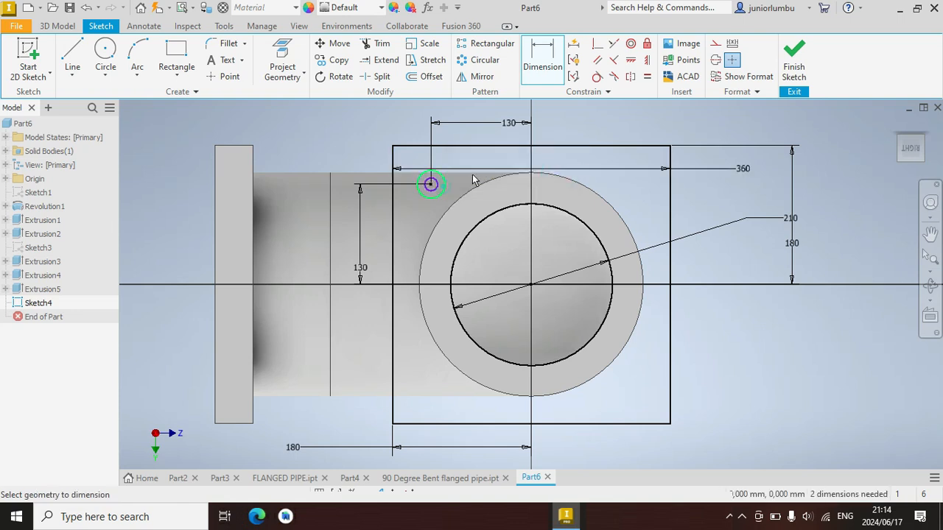
click(601, 128)
text(6)
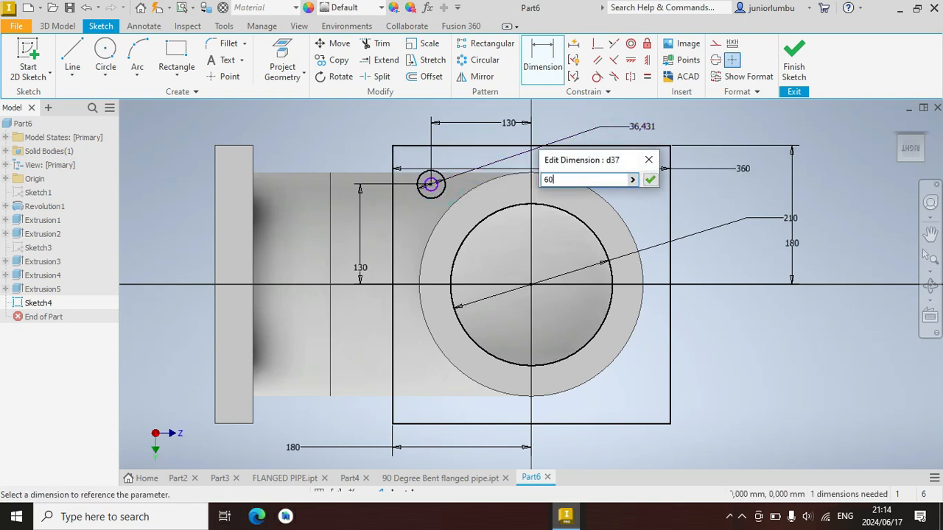
text(0)
key(Return)
click(431, 183)
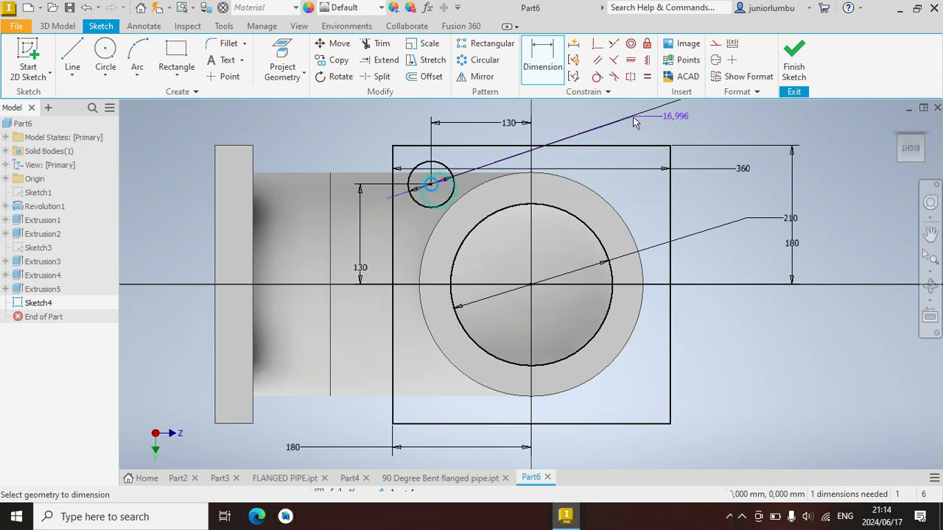
click(672, 136)
text(36)
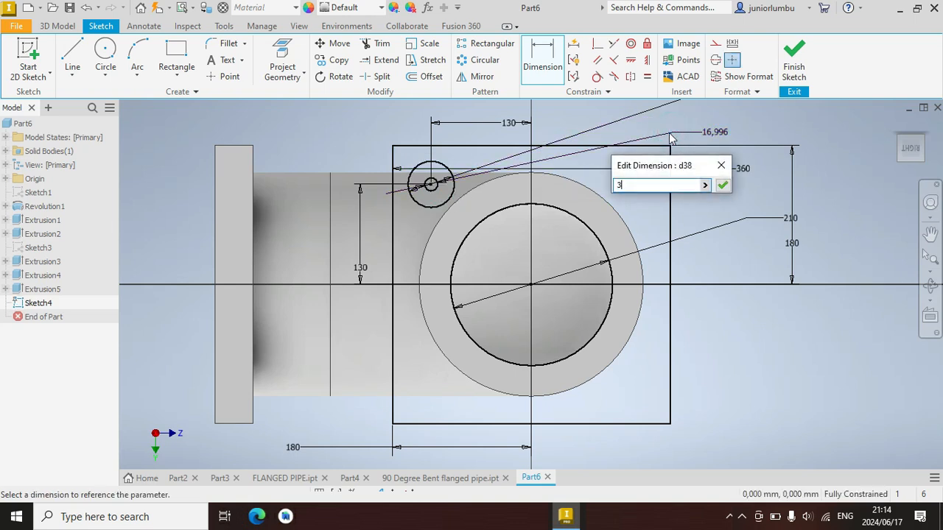
key(Return)
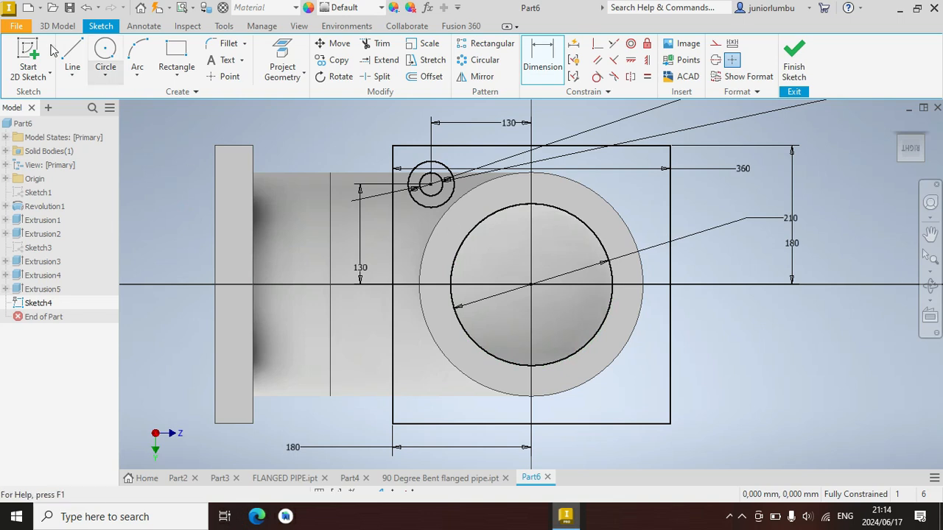
Start a rectangular sketch pattern of the two small circles, with 2 instances spaced 260 mm downward along the square's vertical edge
click(492, 46)
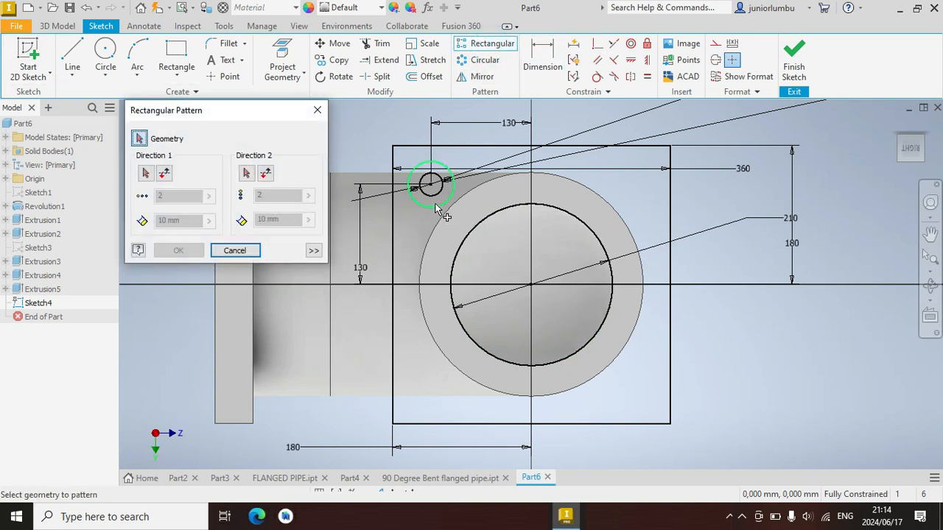
click(434, 200)
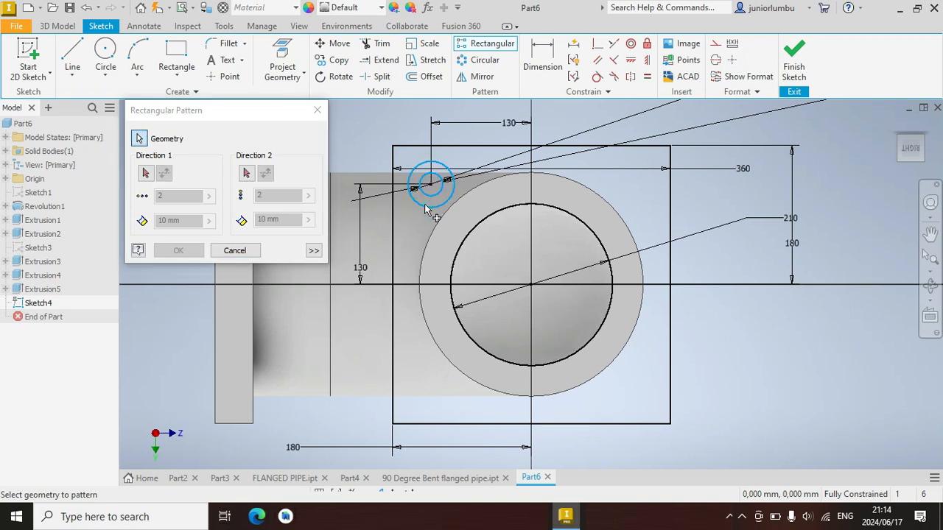
click(147, 174)
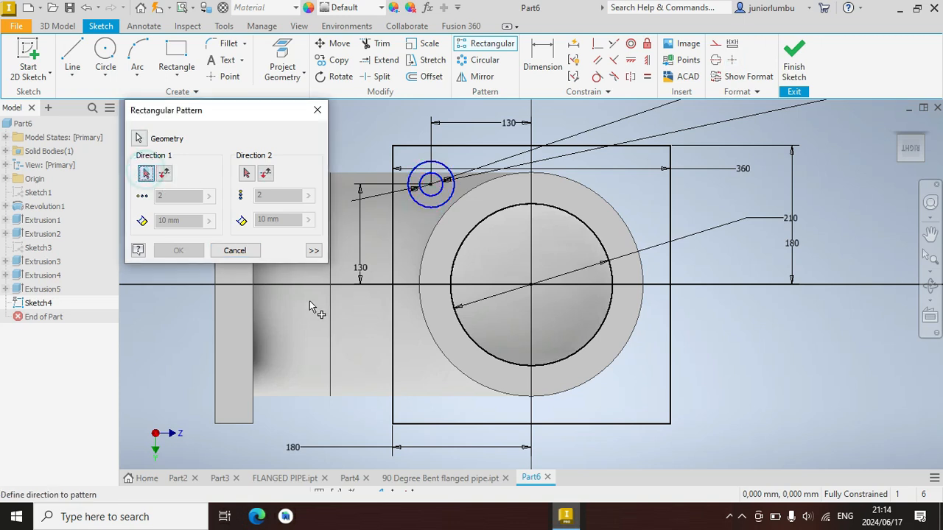
click(393, 314)
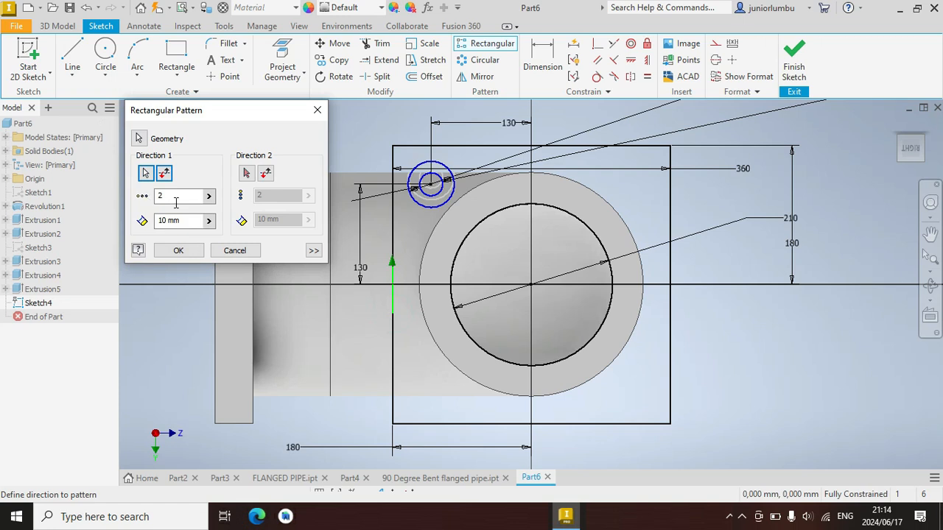
drag(184, 220, 153, 222)
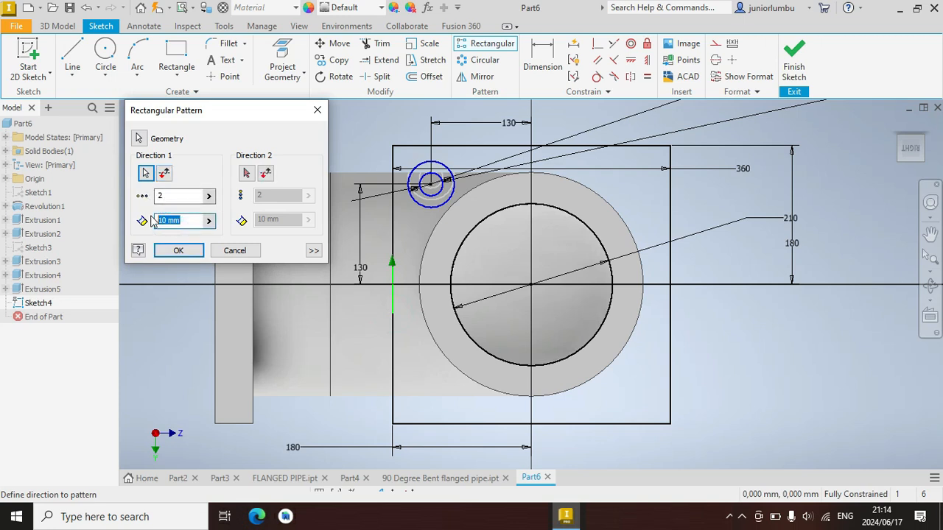
text(1)
text(60)
click(164, 172)
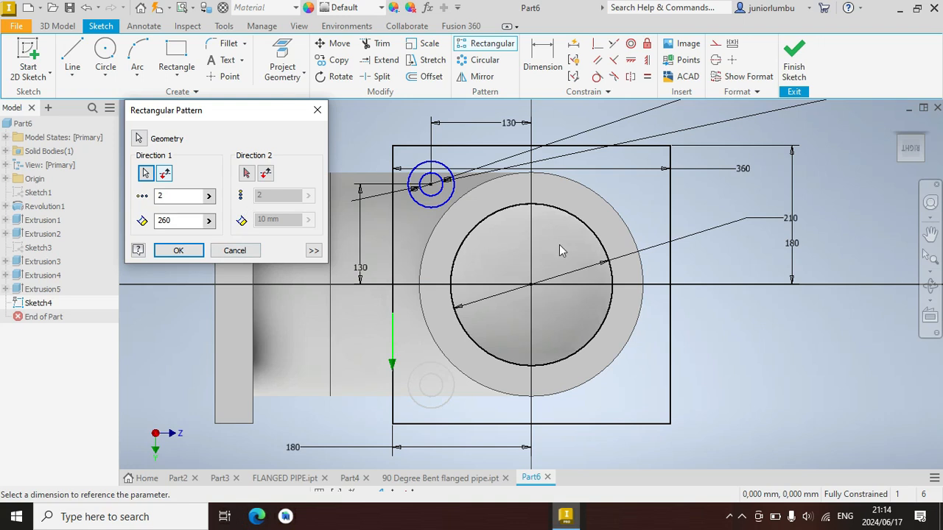
Add a second pattern direction along the square's upper edge with 2 instances spaced 260 mm and create the pattern
click(246, 173)
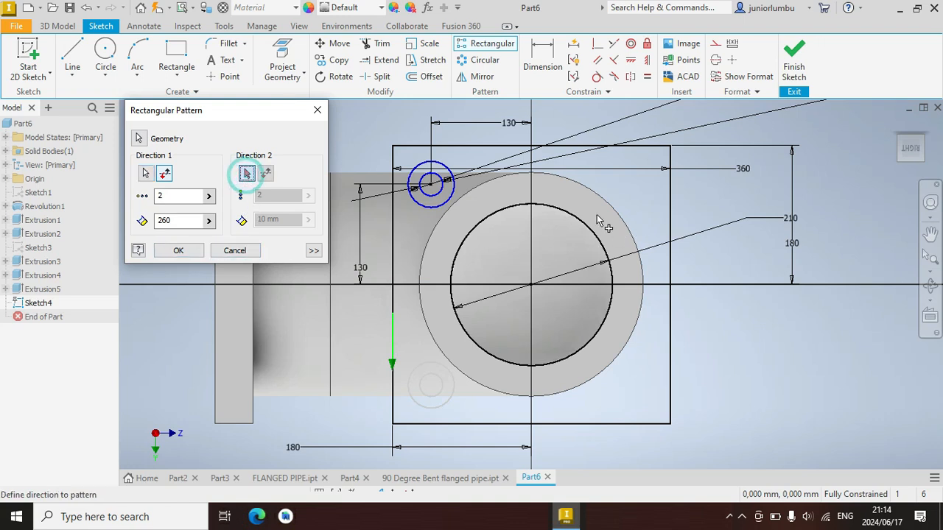
click(648, 150)
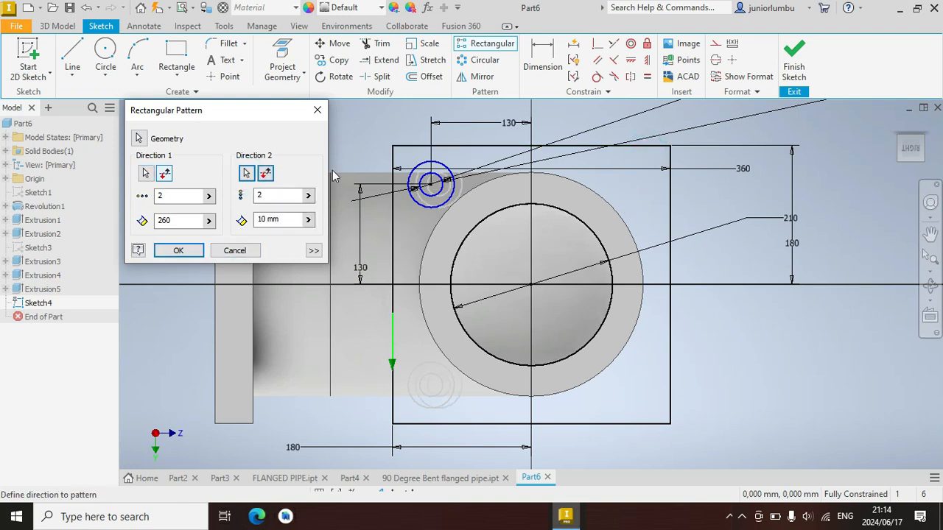
drag(289, 222, 242, 223)
text(2)
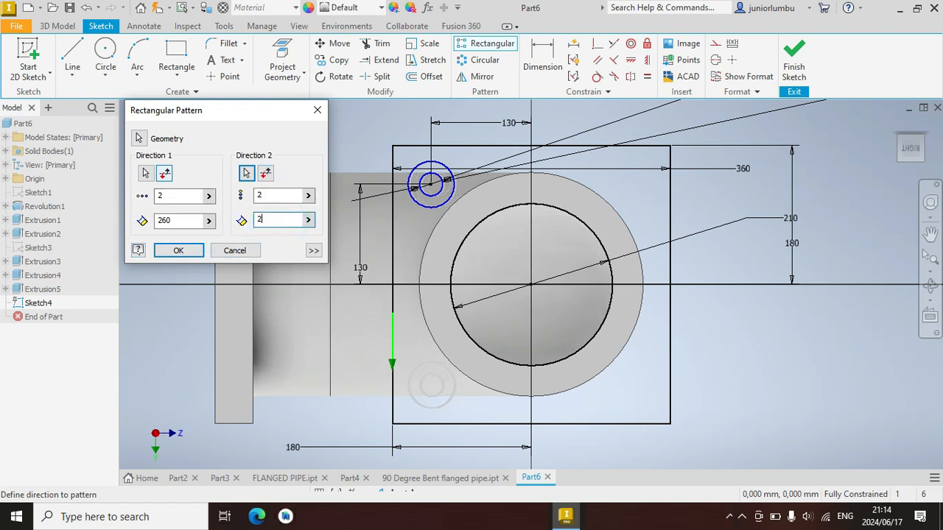
text(60)
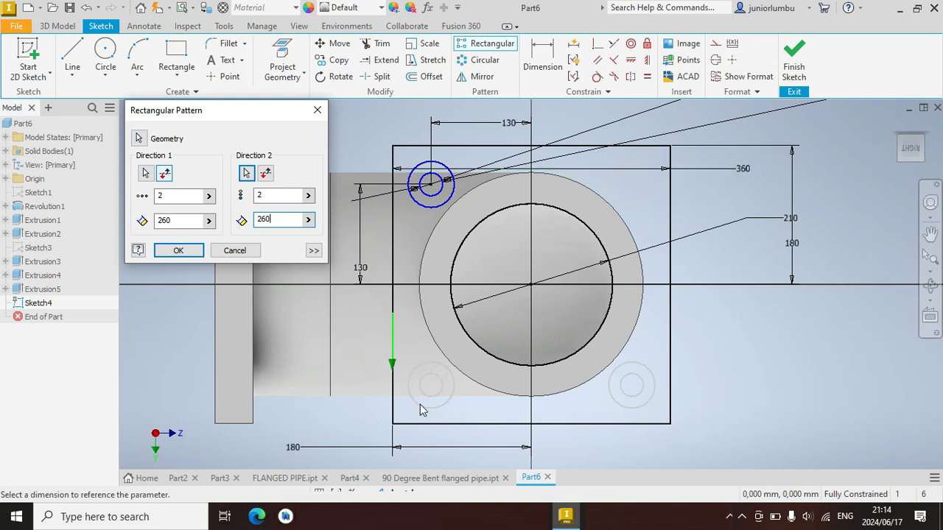
click(183, 250)
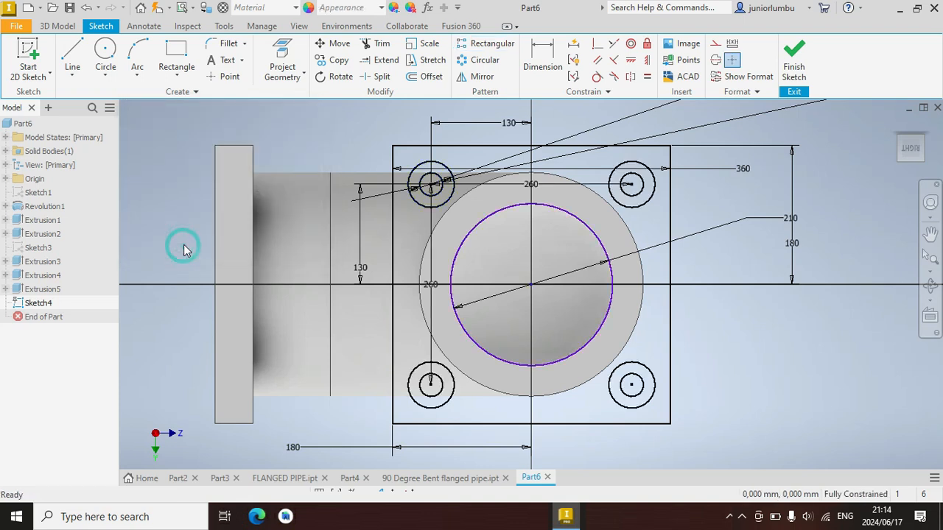
Extrude the whole square, including all inner circle regions, 50 mm toward the pipe as a join, keeping Extrude open for another feature
click(58, 26)
click(73, 56)
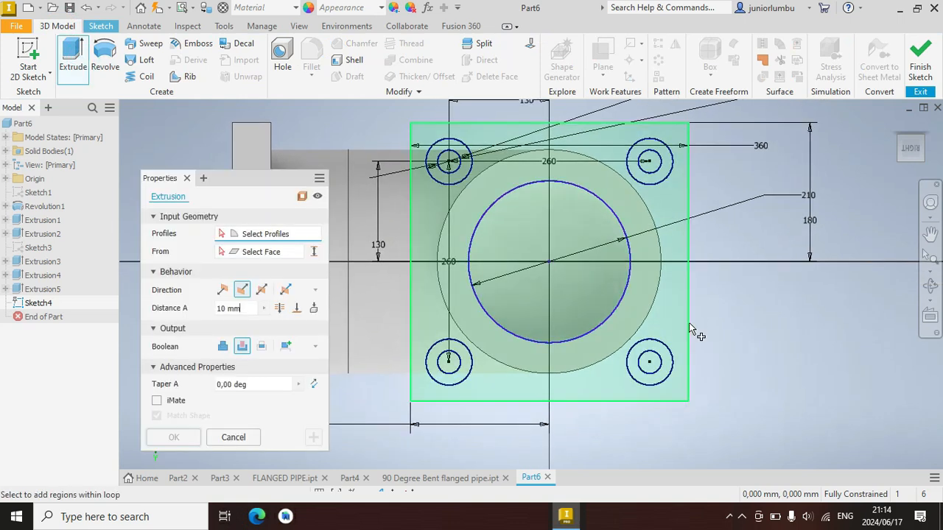
click(689, 322)
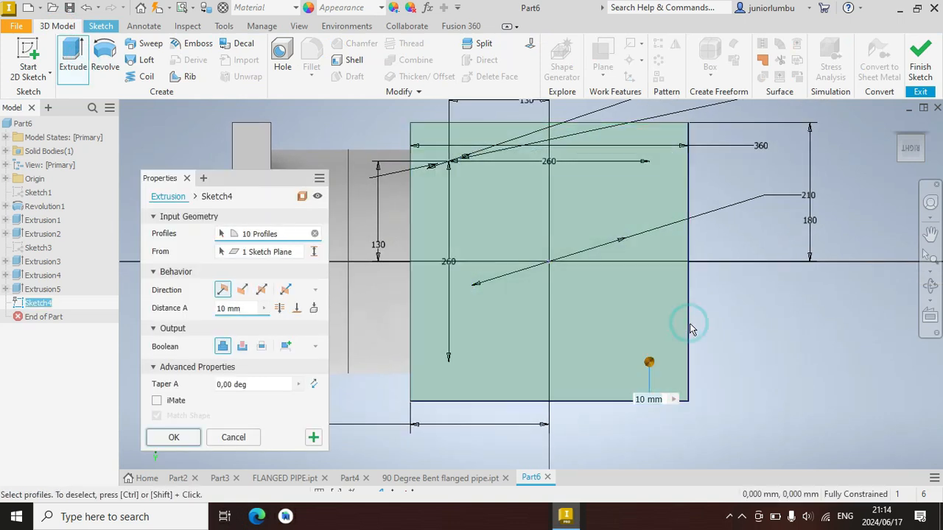
click(242, 290)
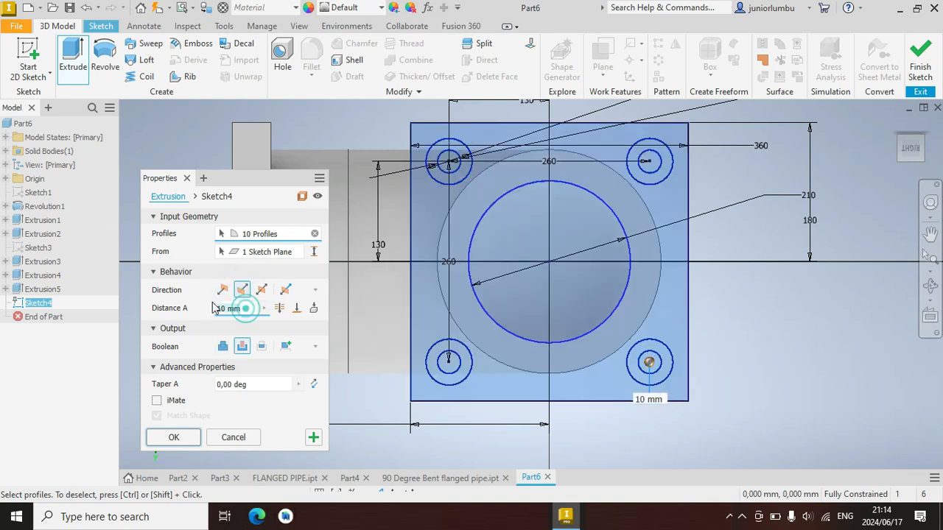
text(50)
click(223, 346)
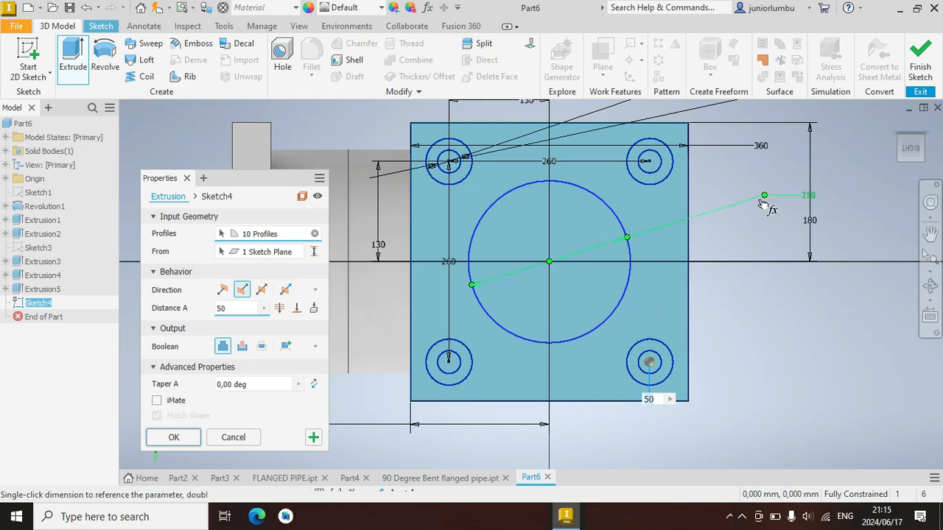
drag(911, 155, 936, 152)
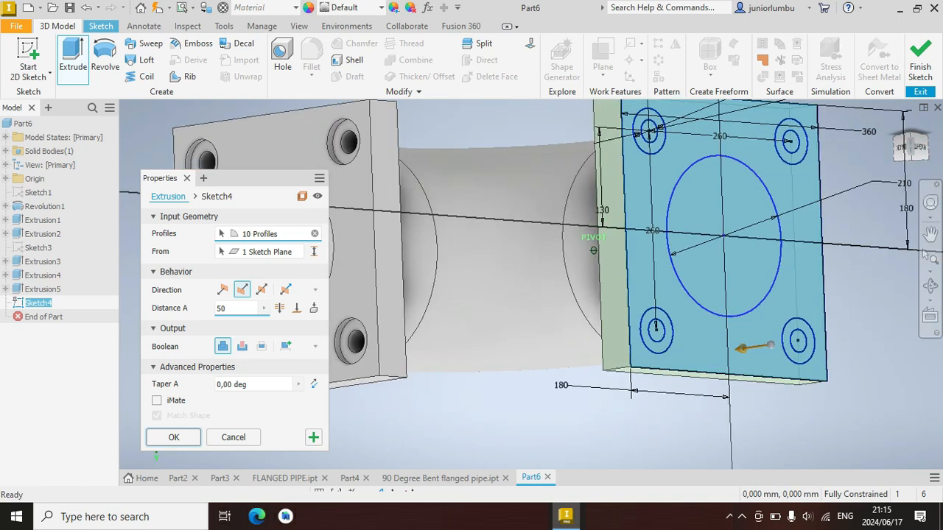
click(313, 439)
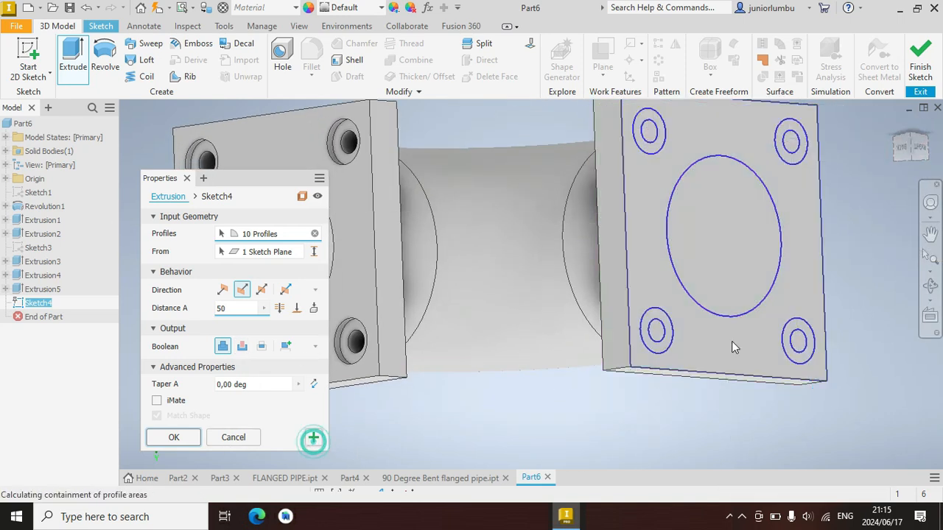
Cut the 210 mm bore circle and the four inner corner circles 50 mm deep through the new flange, keeping Extrude open for another feature
click(711, 192)
scroll(651, 134, down, 4)
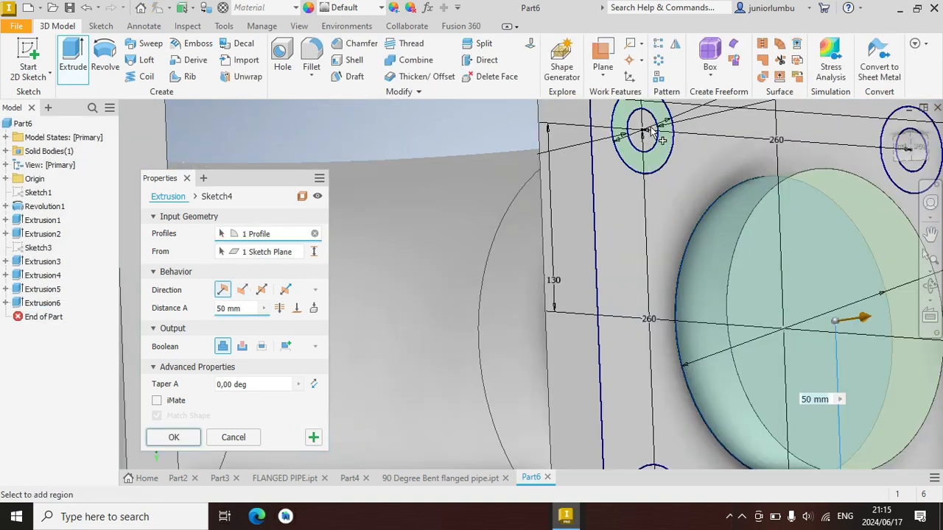
click(647, 138)
scroll(645, 169, up, 6)
scroll(730, 168, down, 6)
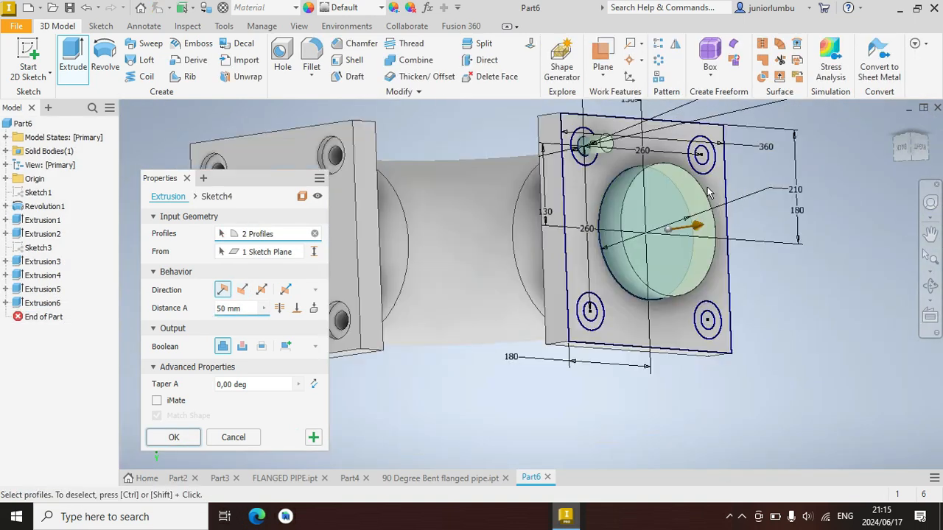
click(714, 173)
scroll(714, 177, up, 5)
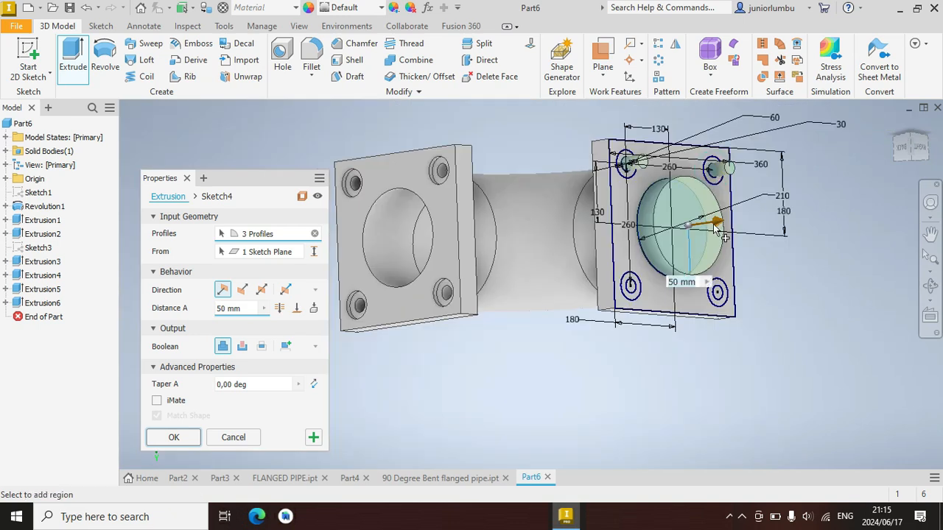
scroll(715, 250, down, 5)
click(714, 252)
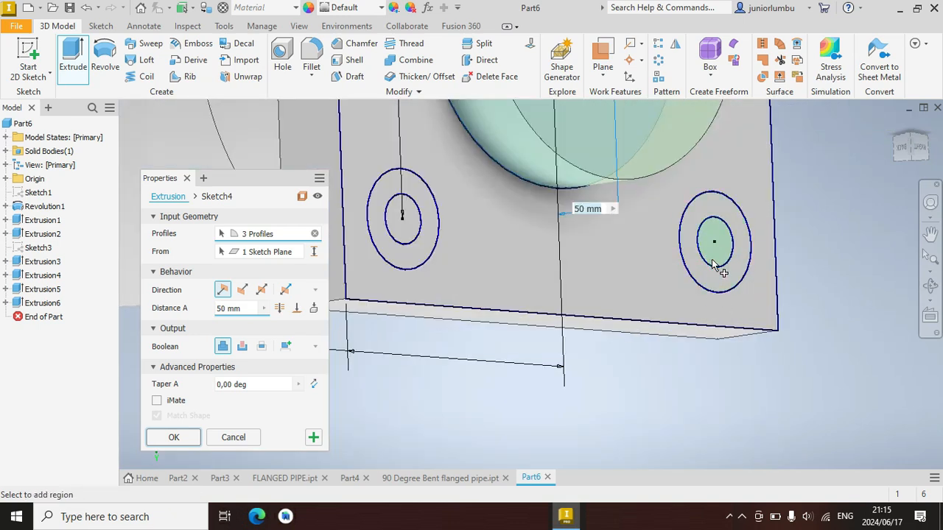
click(415, 229)
scroll(420, 235, up, 5)
click(243, 346)
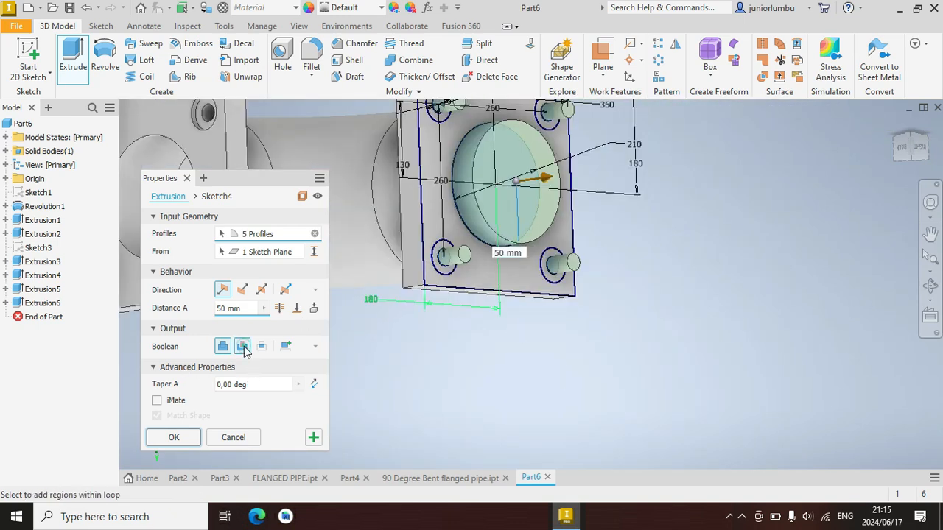
scroll(493, 168, up, 2)
scroll(492, 166, down, 2)
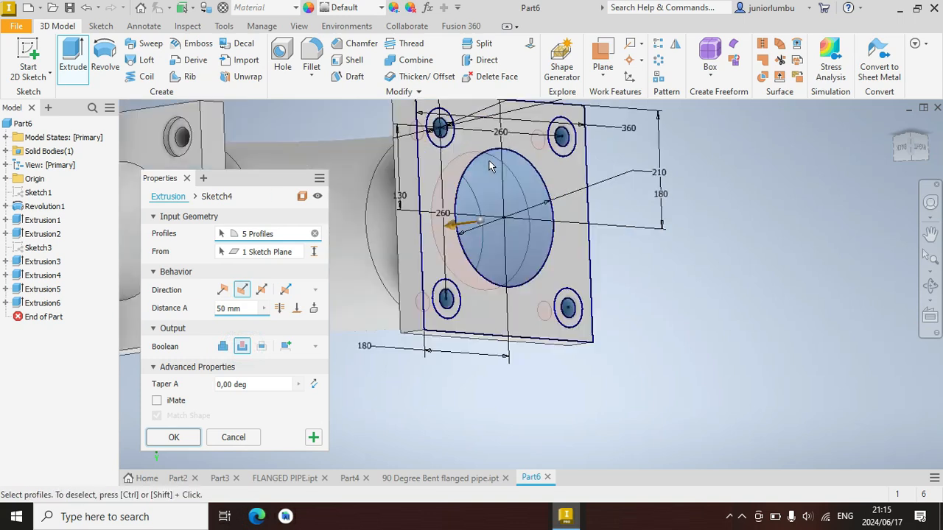
click(313, 438)
Cut the counterbore ring regions around the four corner holes 10 mm deep into the second flange and finish the extrusion
scroll(442, 147, down, 4)
click(667, 197)
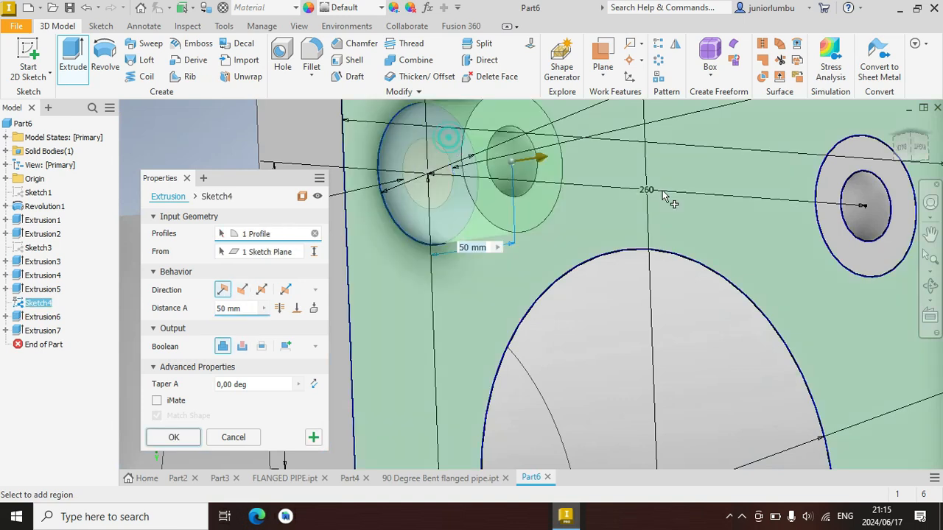
click(833, 189)
scroll(658, 259, up, 5)
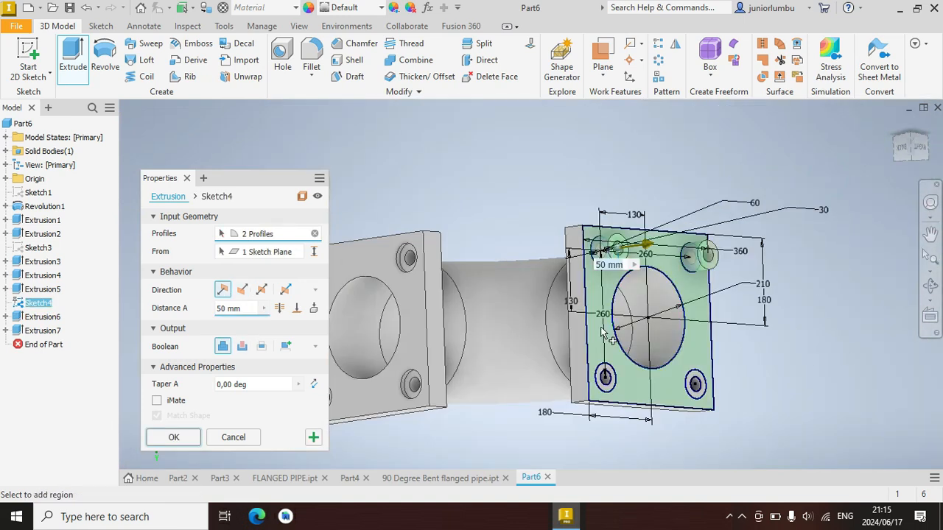
scroll(610, 403, down, 4)
click(612, 347)
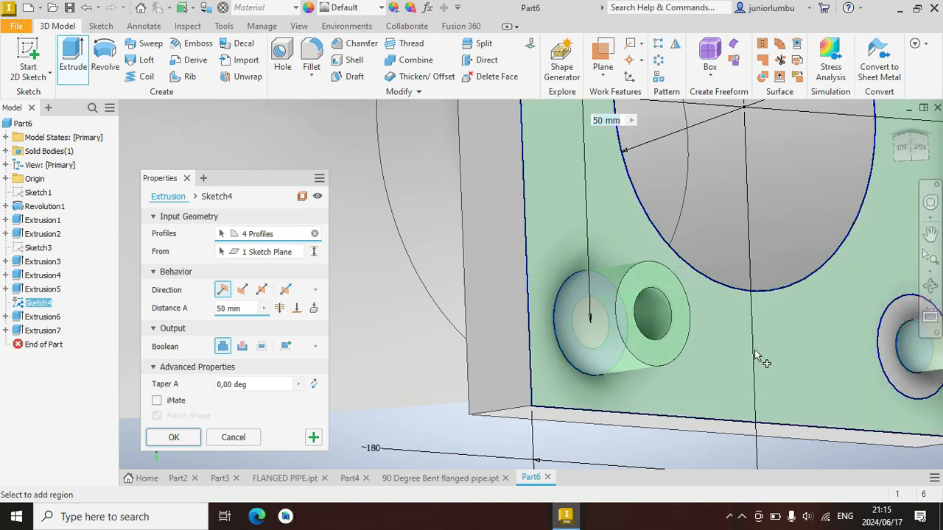
scroll(811, 360, up, 4)
scroll(772, 372, down, 3)
scroll(823, 369, down, 3)
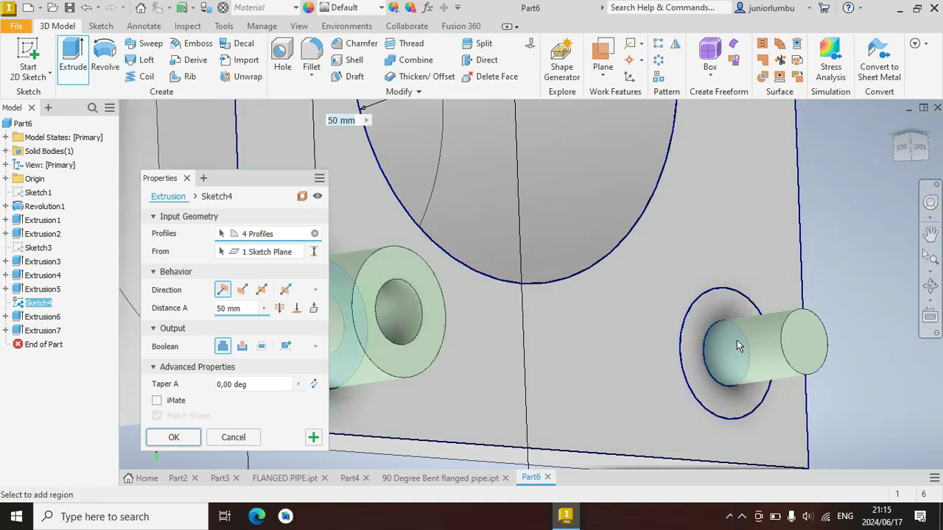
click(710, 323)
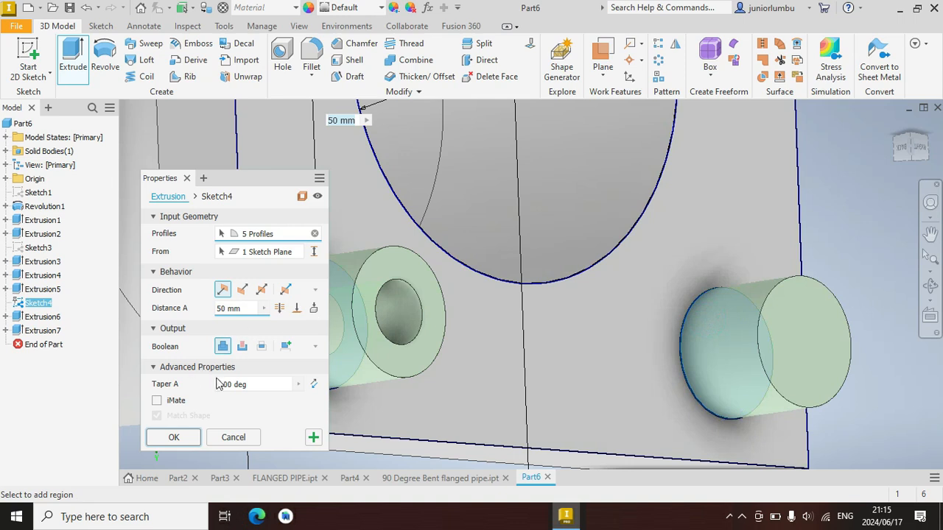
click(242, 346)
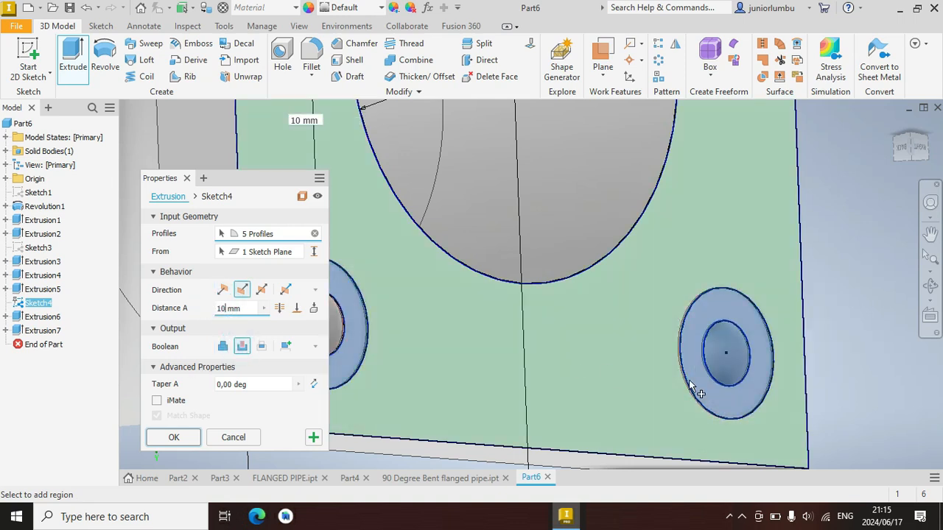
scroll(751, 383, up, 5)
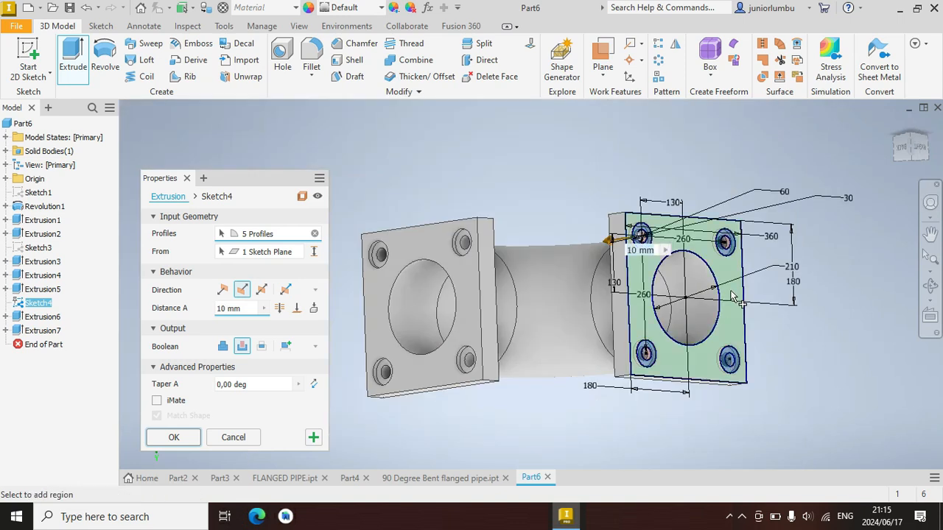
scroll(732, 296, down, 3)
scroll(568, 213, up, 3)
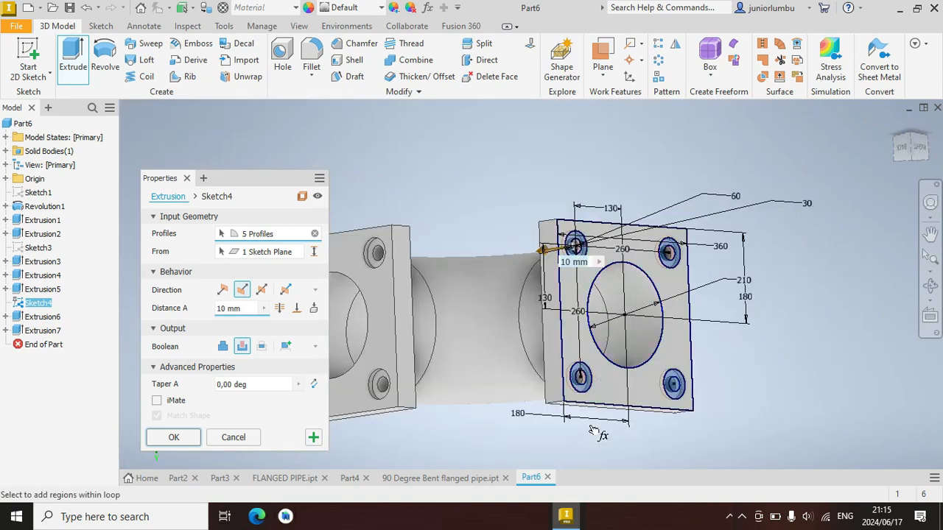
click(160, 440)
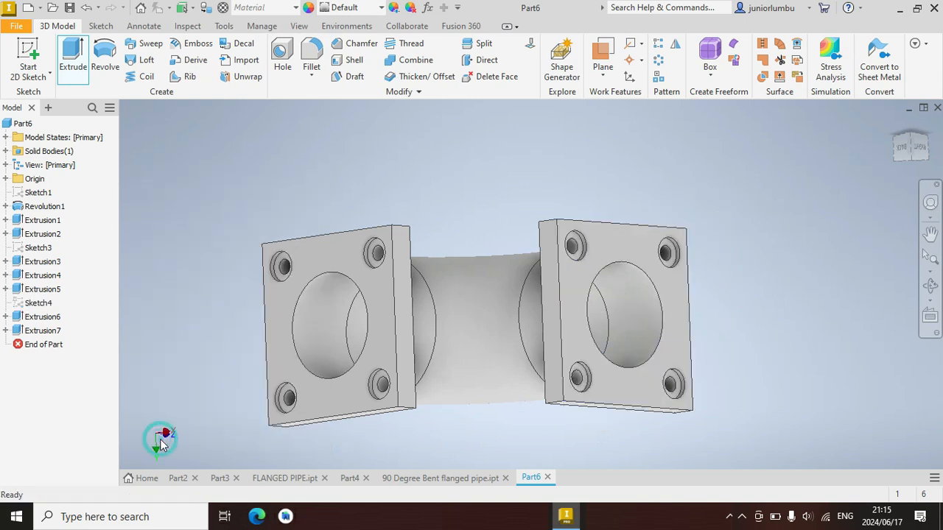
Chamfer the outer bore edges of both flanges with an equal-distance chamfer
click(888, 123)
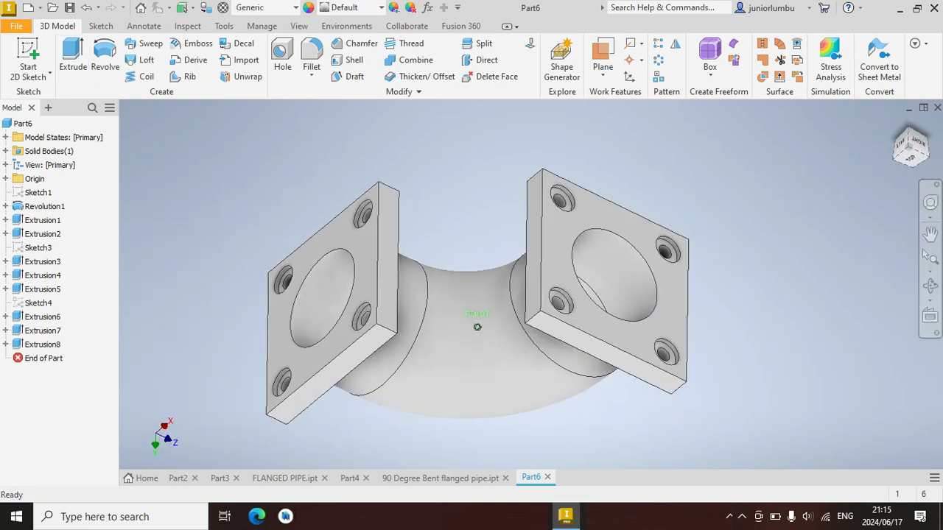
click(641, 257)
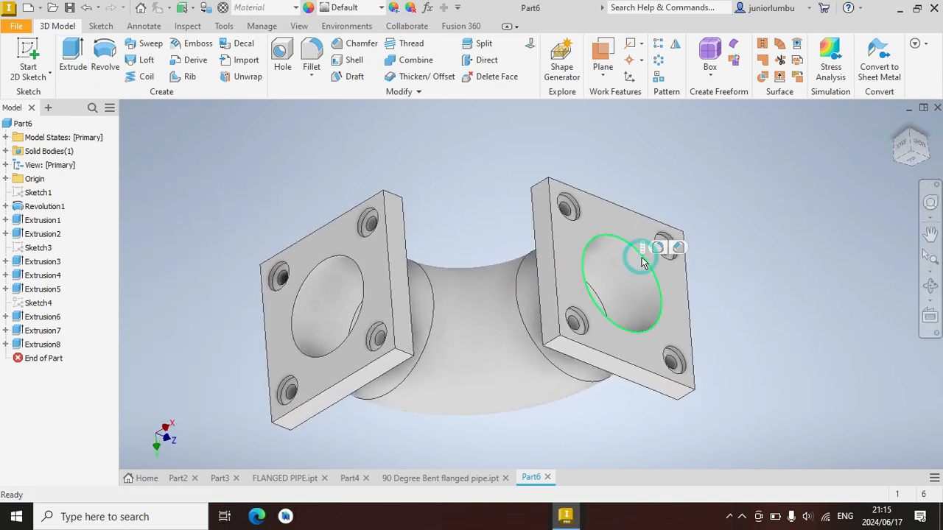
click(667, 249)
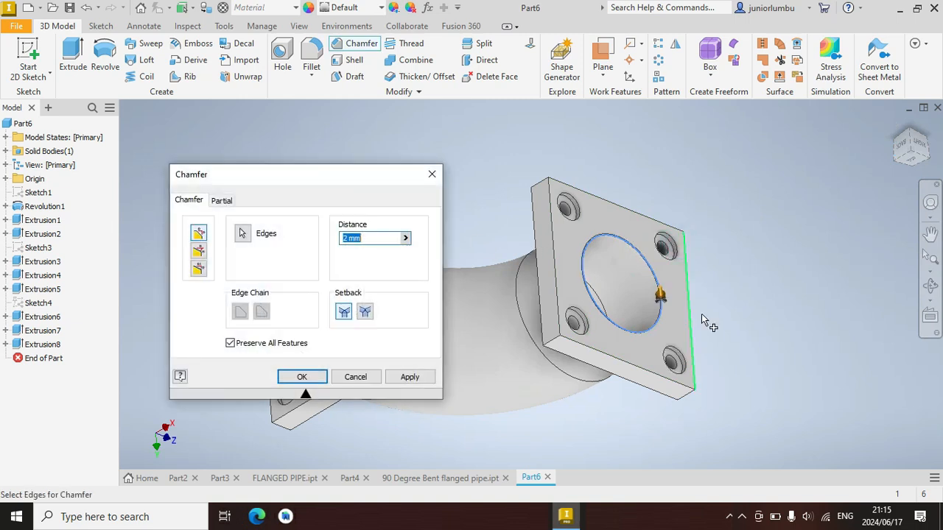
scroll(706, 324, down, 5)
scroll(600, 322, up, 3)
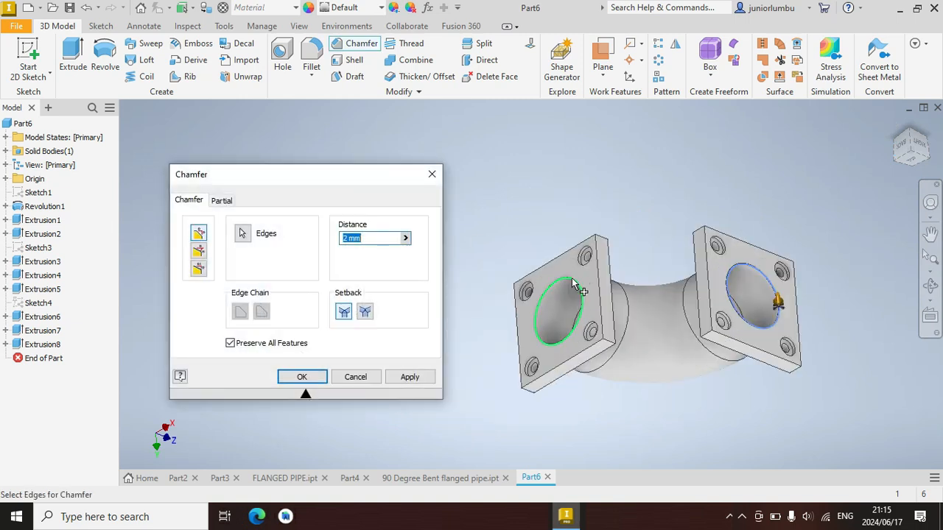
click(571, 279)
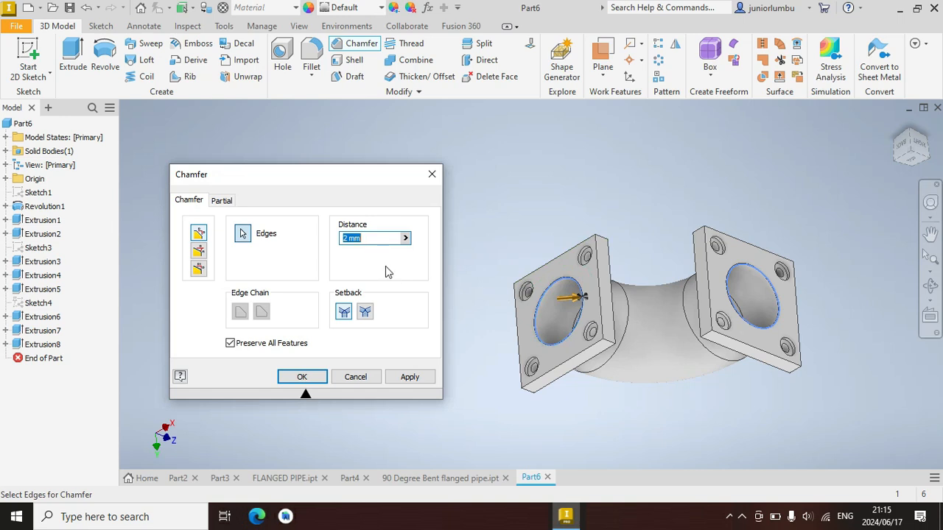
click(299, 377)
Start a fillet with a 20 mm radius on the four corner edges along the facing inner sides of both flanges
scroll(733, 383, down, 5)
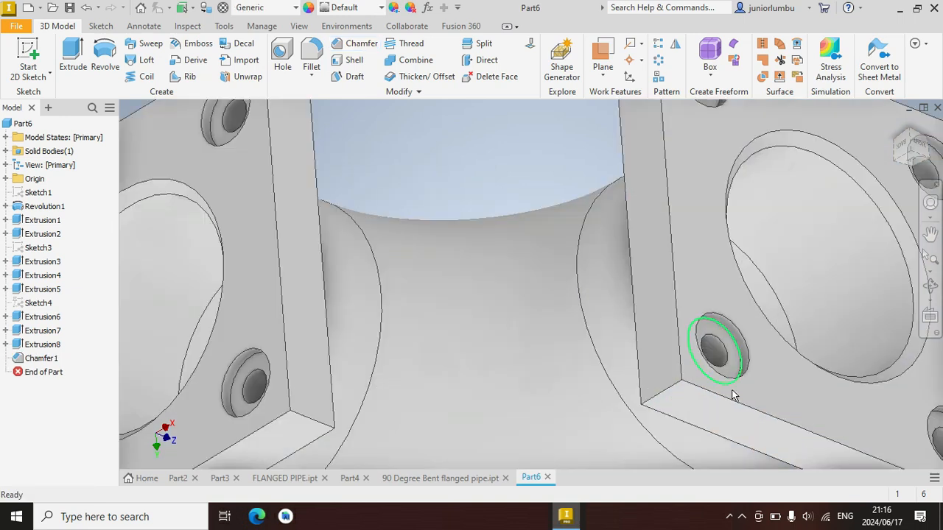
click(665, 389)
click(684, 378)
scroll(678, 381, up, 5)
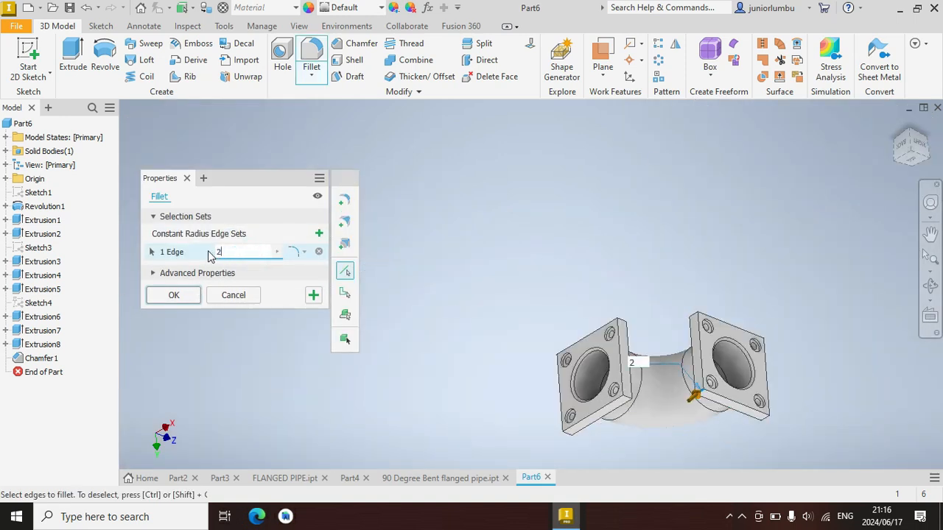
scroll(626, 427, down, 3)
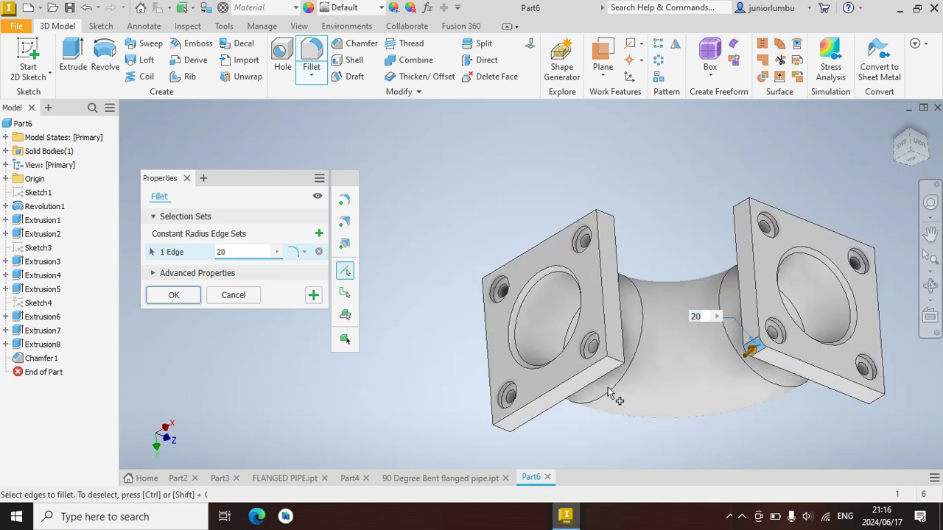
click(616, 364)
click(607, 215)
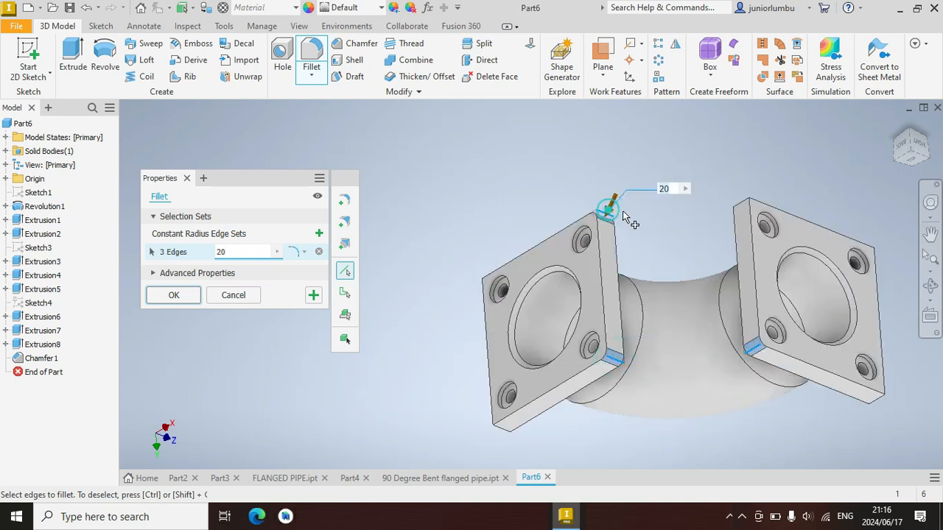
click(750, 210)
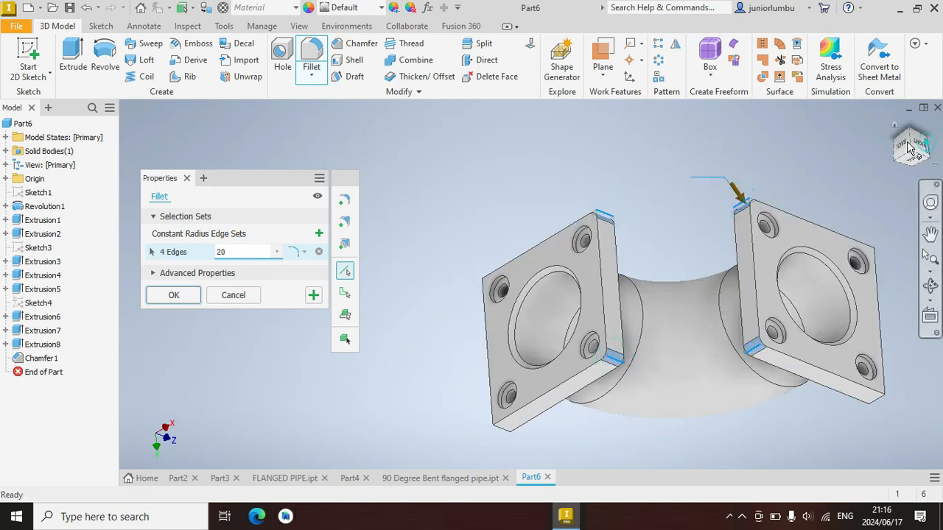
Add the four remaining outer corner edges of both flanges to the 20 mm fillet set
click(915, 144)
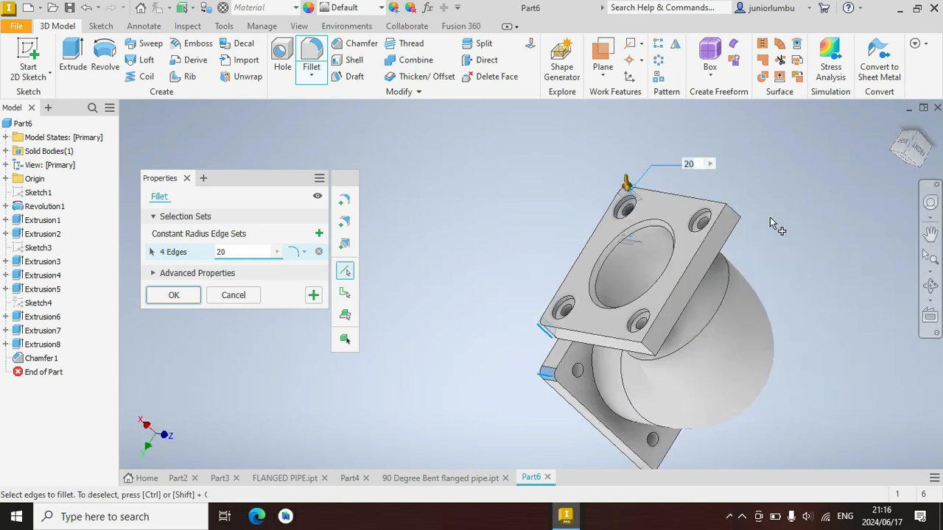
click(736, 213)
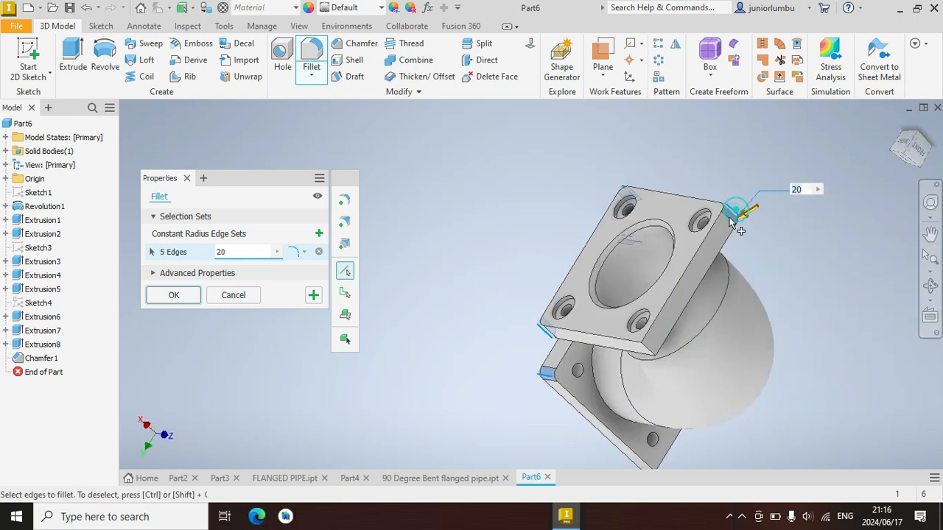
click(648, 353)
drag(919, 153, 875, 112)
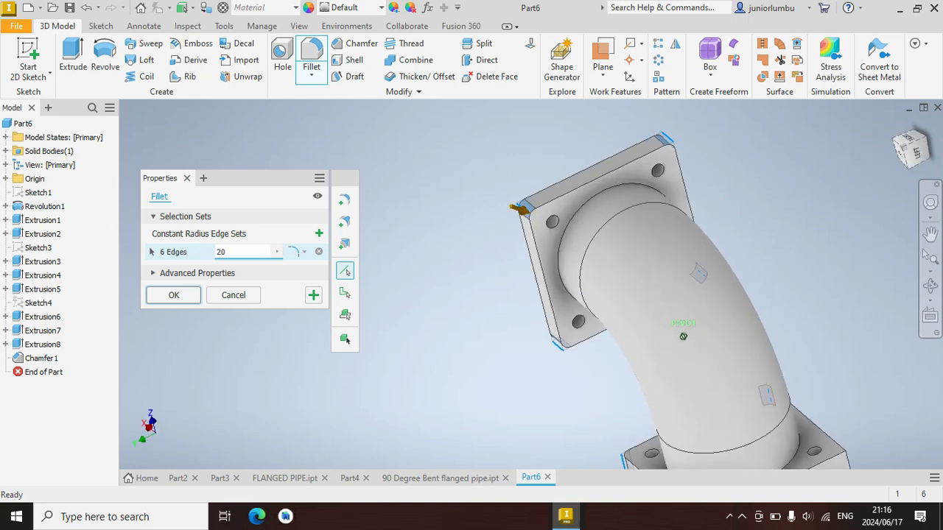
shift+middle_drag(913, 434, 938, 380)
scroll(869, 395, up, 7)
scroll(889, 423, down, 5)
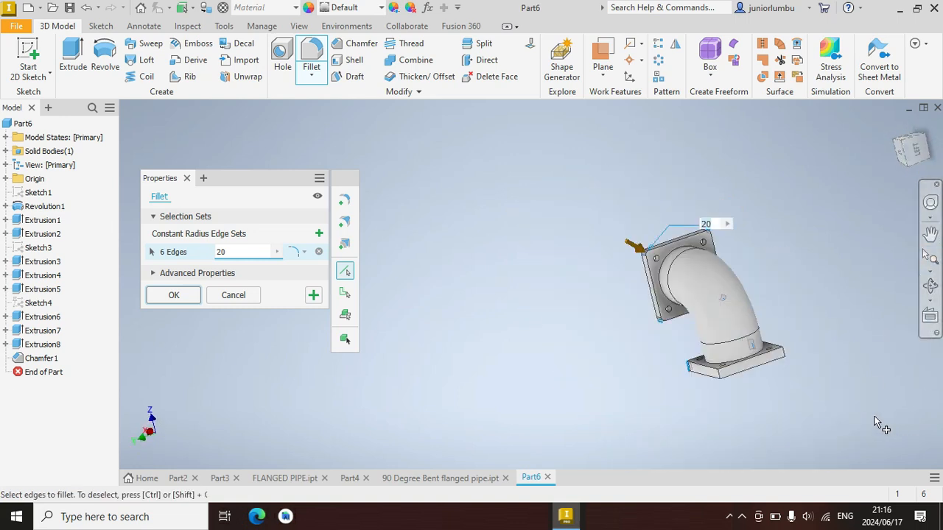
scroll(832, 360, down, 3)
click(739, 295)
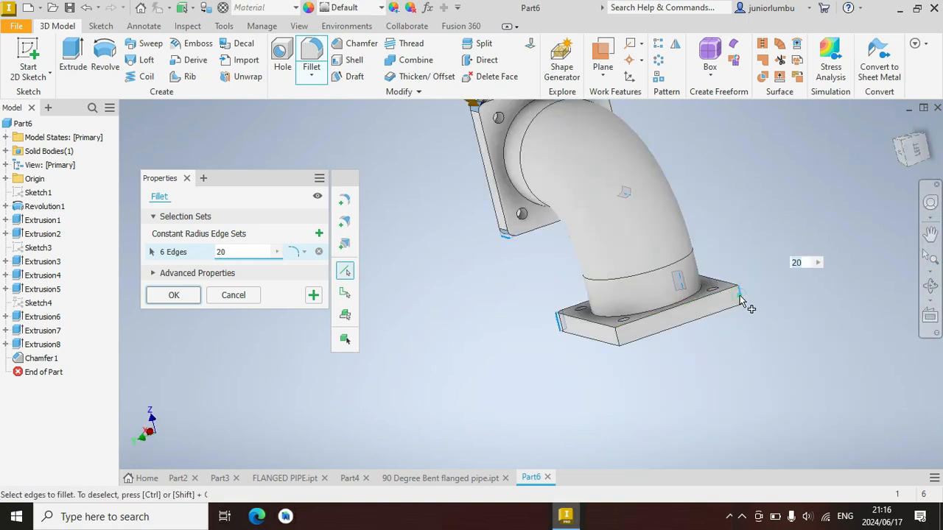
click(614, 342)
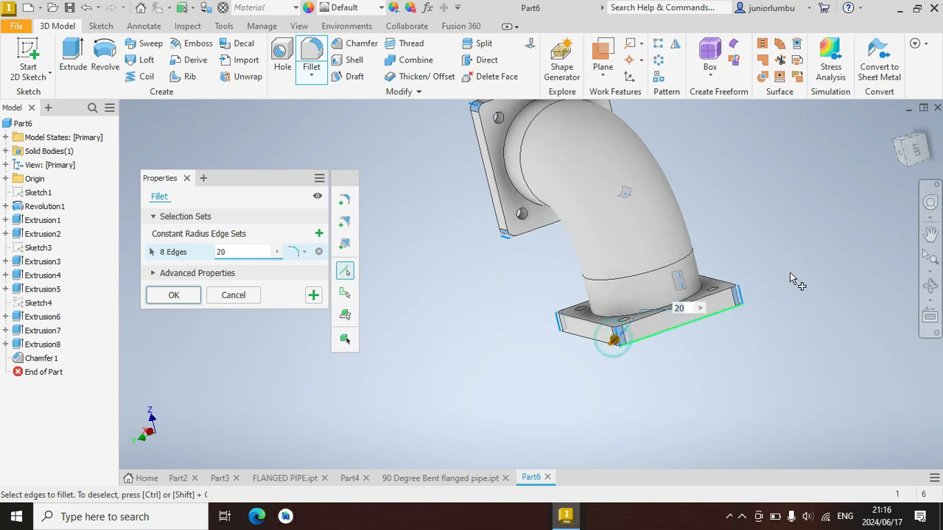
Add the two circular edges where the pipe meets the flanges to the fillet set and create the 20 mm fillet
drag(903, 156, 868, 196)
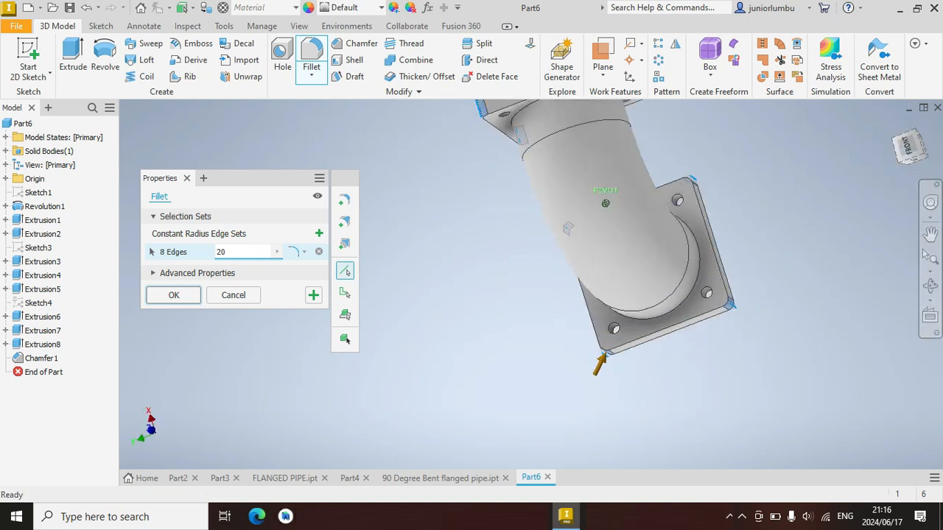
click(700, 253)
scroll(657, 232, up, 5)
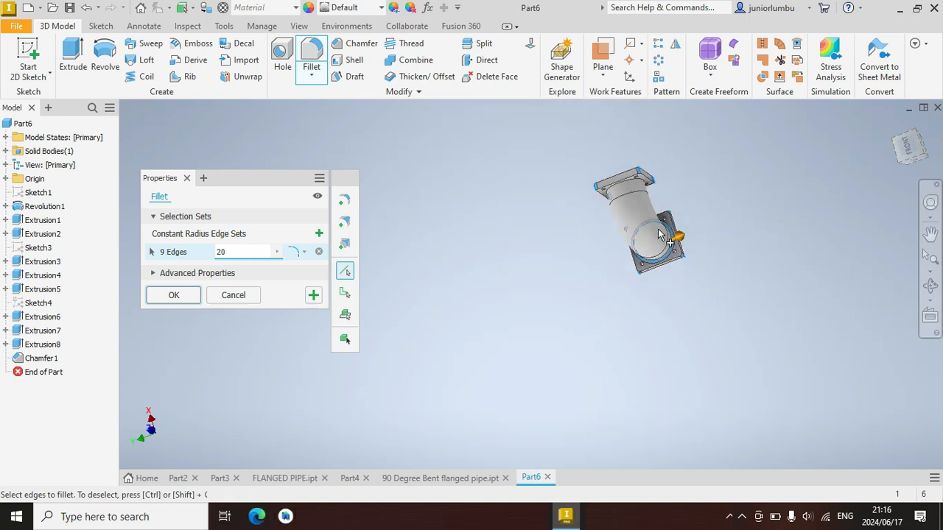
scroll(648, 184, down, 3)
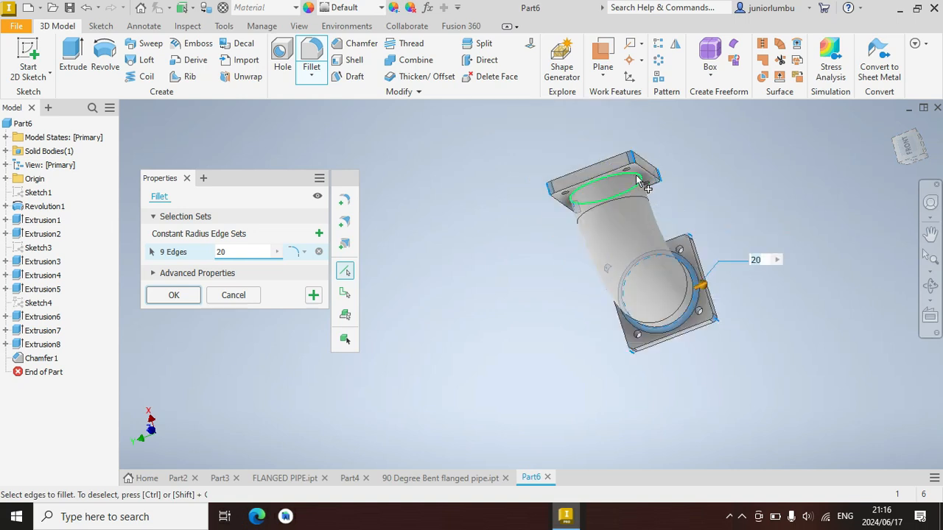
click(641, 181)
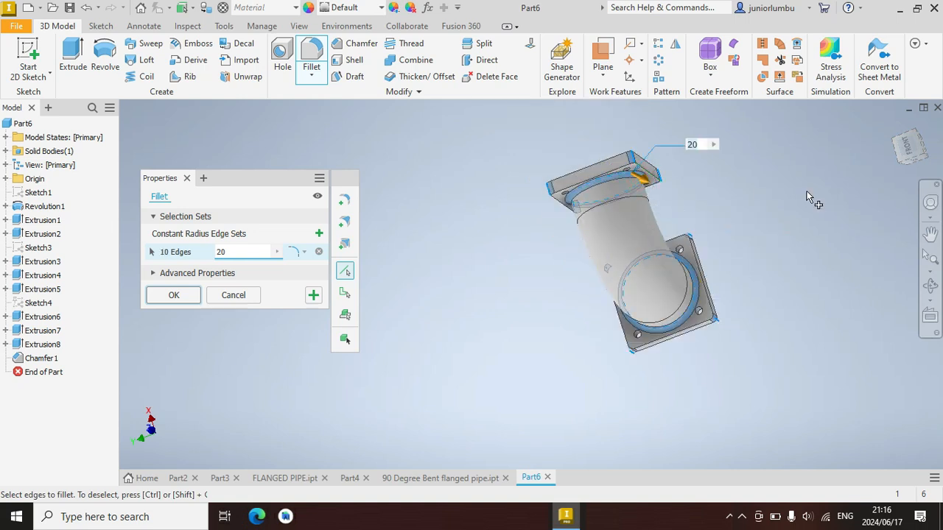
click(185, 301)
Assign the Stainless Steel material to the finished flanged pipe part
mouse_move(906, 148)
mouse_down()
mouse_move(833, 197)
mouse_move(873, 224)
mouse_up()
mouse_move(632, 251)
shift+middle_down()
mouse_move(648, 177)
mouse_move(545, 176)
mouse_move(626, 159)
mouse_move(559, 170)
mouse_move(626, 221)
shift+middle_up()
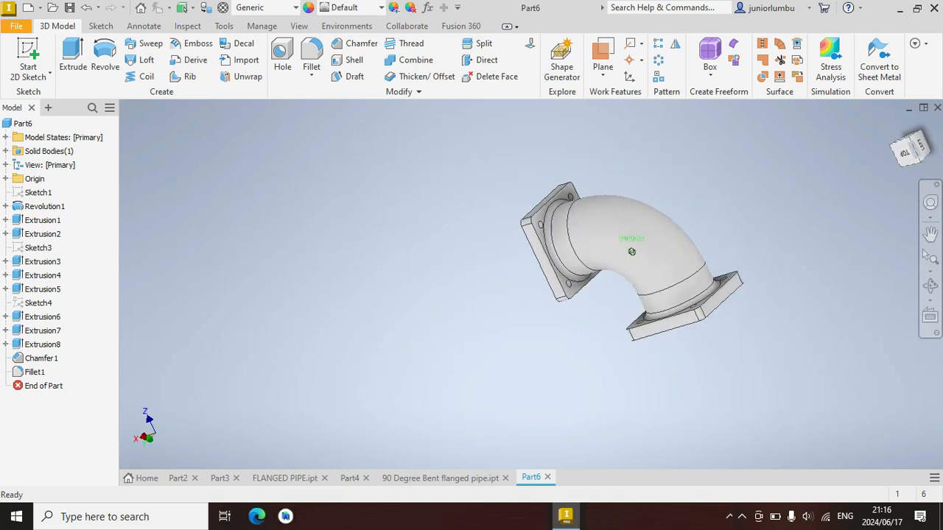
scroll(562, 281, down, 5)
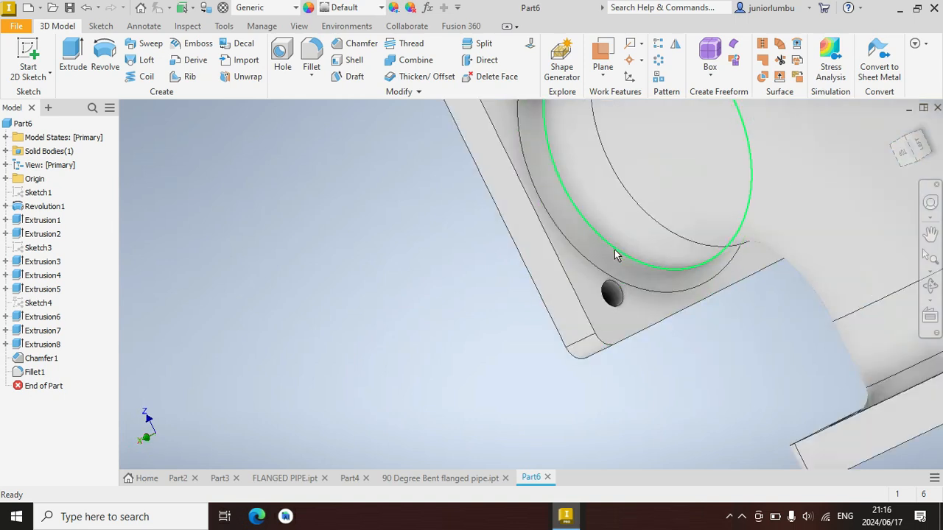
scroll(607, 272, up, 4)
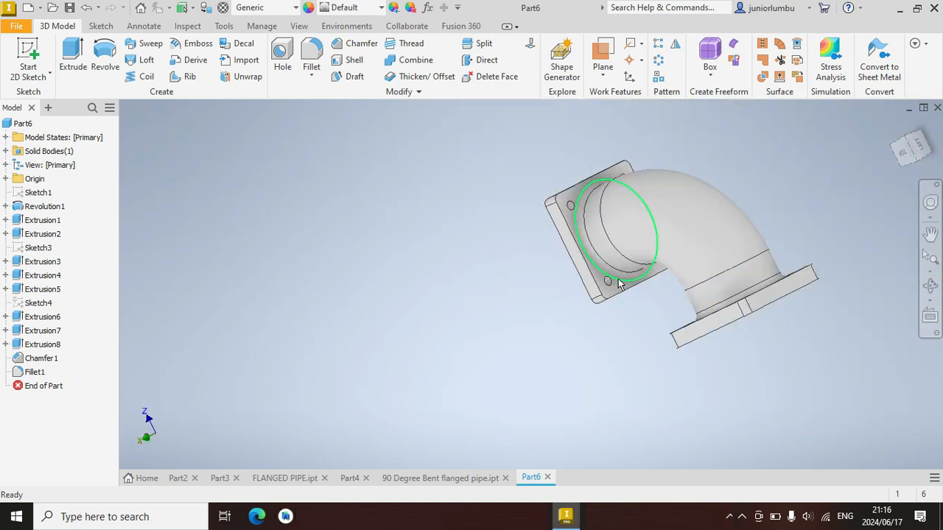
mouse_move(909, 151)
mouse_down()
mouse_move(893, 166)
mouse_move(910, 156)
mouse_move(908, 134)
mouse_move(925, 140)
mouse_move(903, 151)
mouse_move(911, 148)
mouse_up()
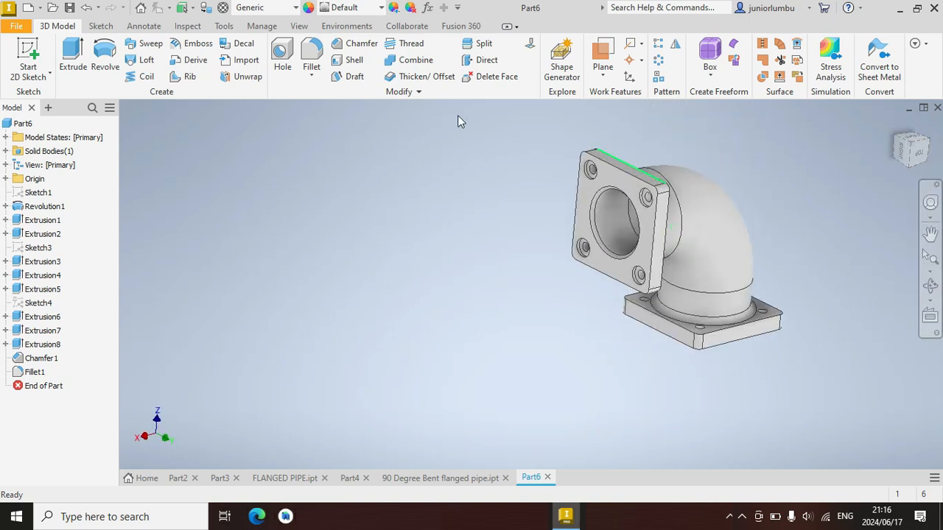
click(294, 7)
scroll(286, 235, down, 7)
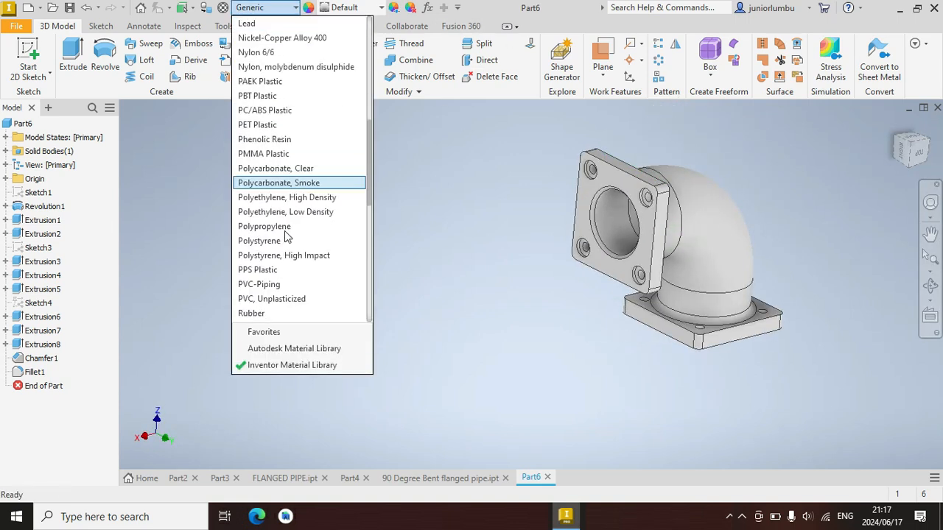
click(284, 213)
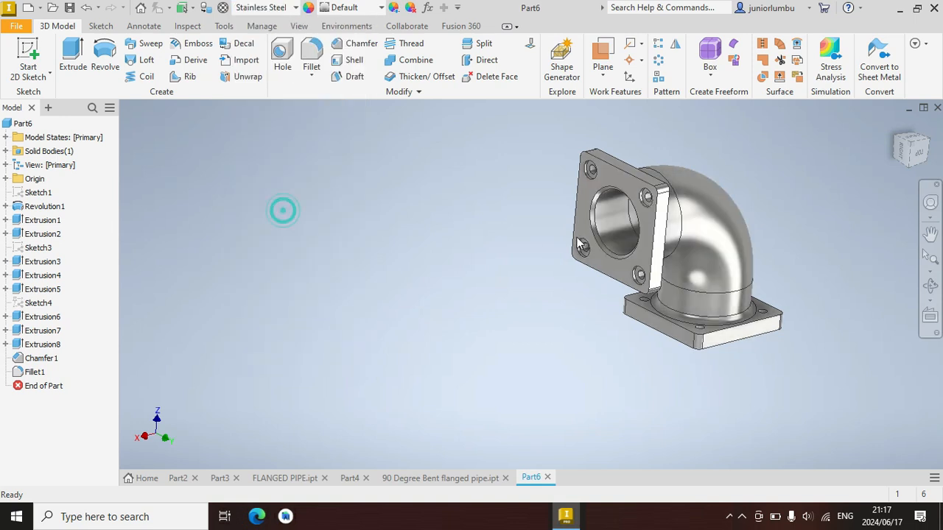
scroll(663, 221, down, 5)
scroll(816, 223, up, 6)
scroll(825, 222, down, 3)
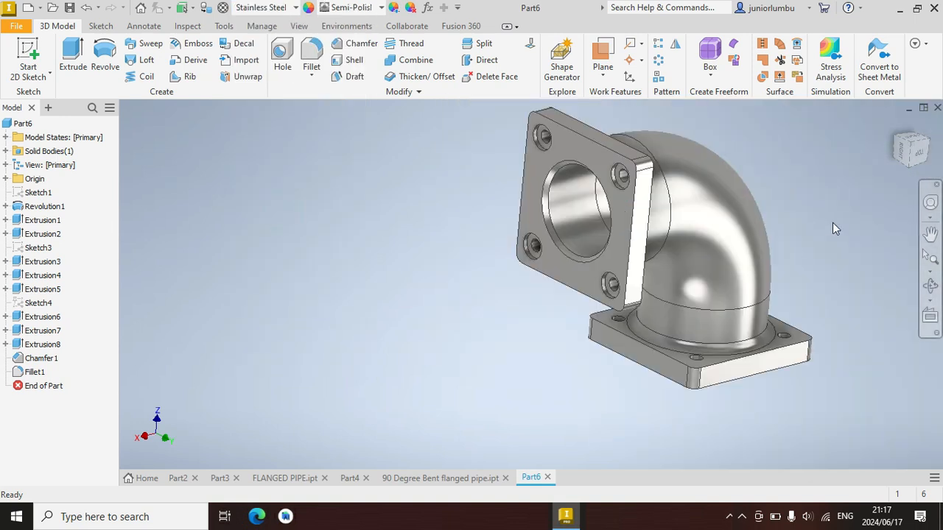
mouse_move(923, 150)
mouse_down()
mouse_move(840, 176)
mouse_move(873, 125)
mouse_move(887, 136)
mouse_move(847, 143)
mouse_move(810, 111)
mouse_move(847, 147)
mouse_move(869, 192)
mouse_move(910, 147)
mouse_move(847, 107)
mouse_move(821, 136)
mouse_move(847, 158)
mouse_up()
mouse_move(700, 235)
shift+middle_down()
mouse_move(634, 240)
mouse_move(575, 221)
mouse_move(589, 185)
mouse_move(648, 169)
mouse_move(692, 214)
mouse_move(674, 251)
mouse_move(634, 229)
mouse_move(648, 294)
mouse_move(707, 250)
mouse_move(662, 214)
mouse_move(604, 243)
mouse_move(640, 288)
mouse_move(589, 258)
mouse_move(633, 221)
mouse_move(663, 265)
mouse_move(648, 287)
mouse_move(678, 324)
shift+middle_up()
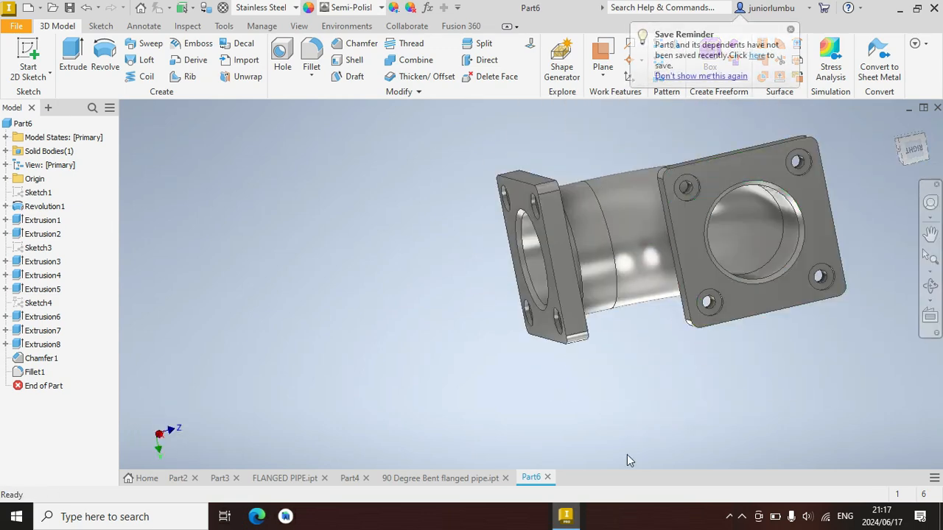